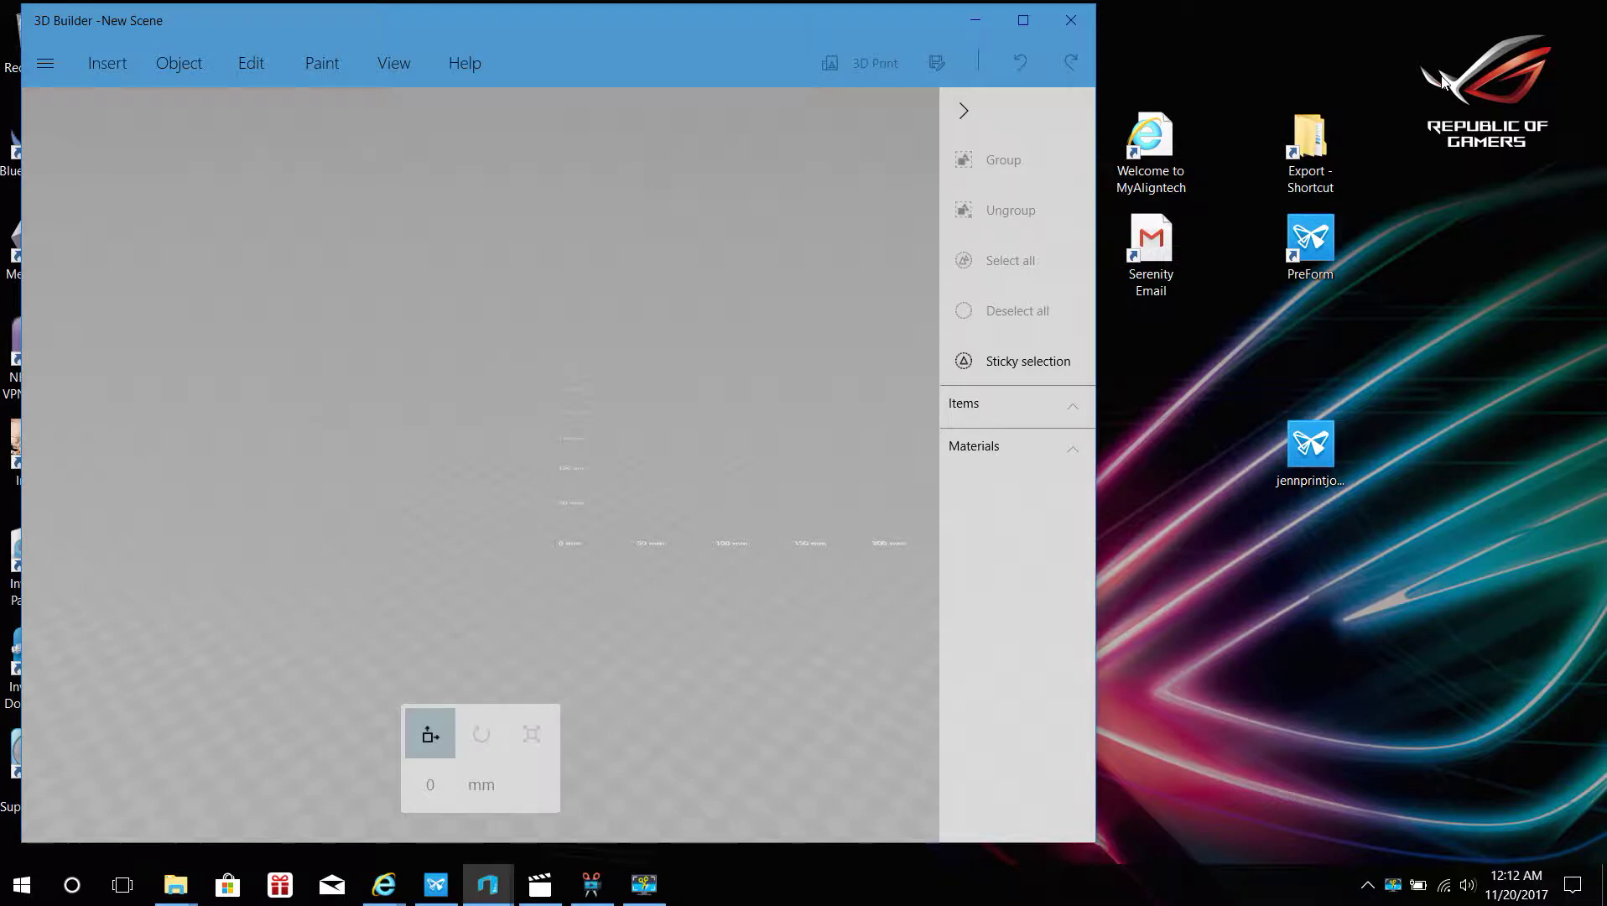
Open 10669874_lprofile_teethup_u.stl from the Export > ap folder in 3D Builder
left_click(1296, 149)
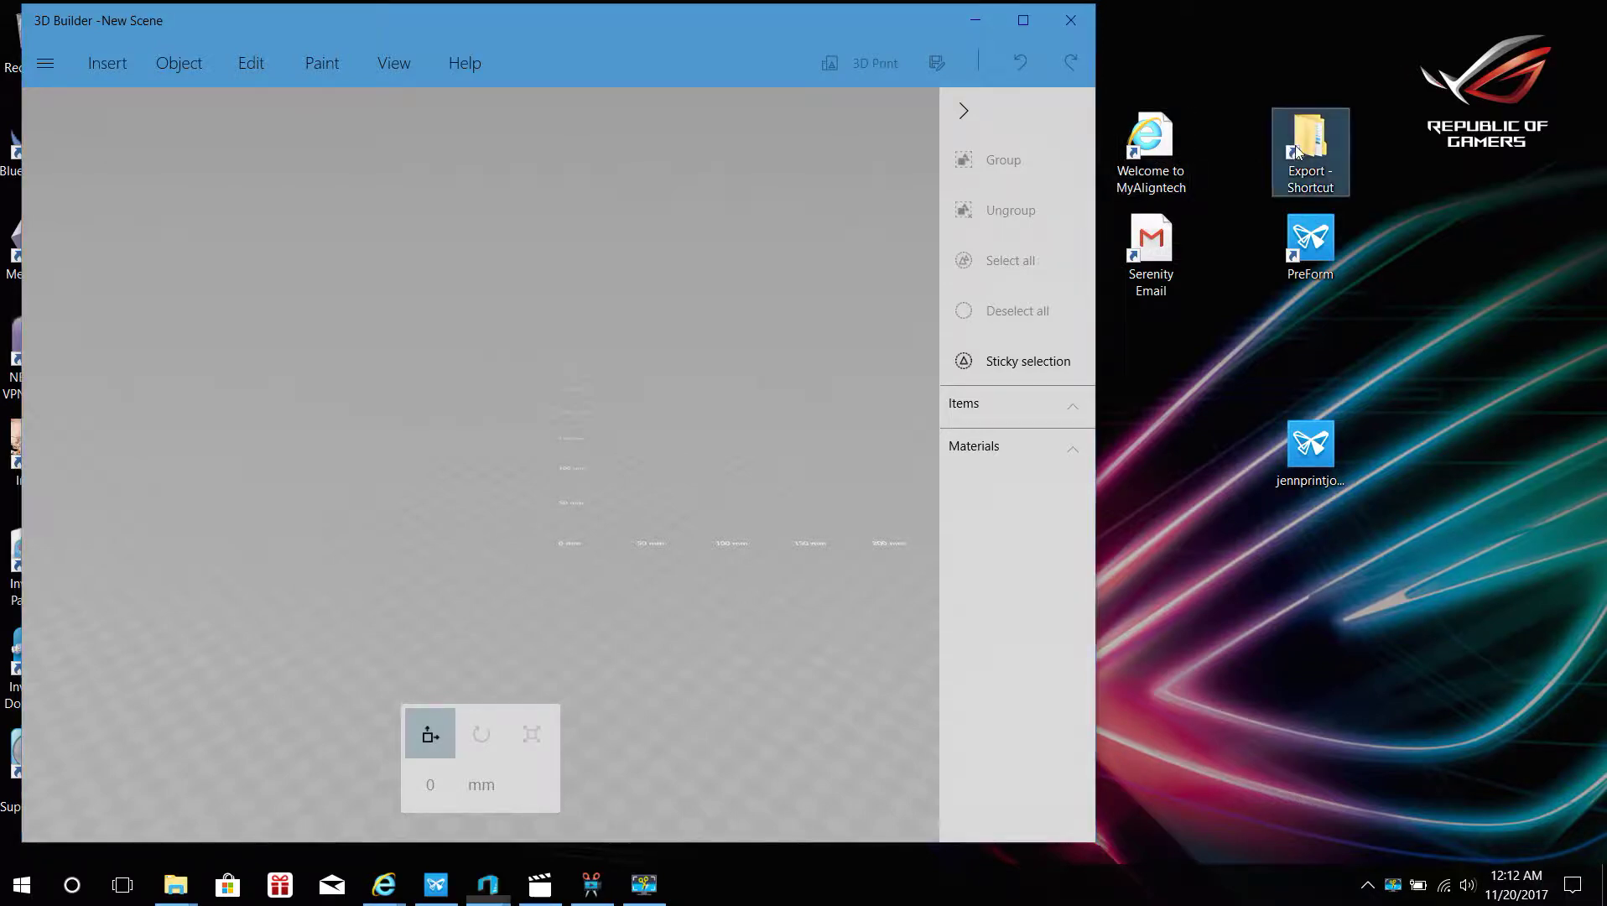
double_click(1300, 150)
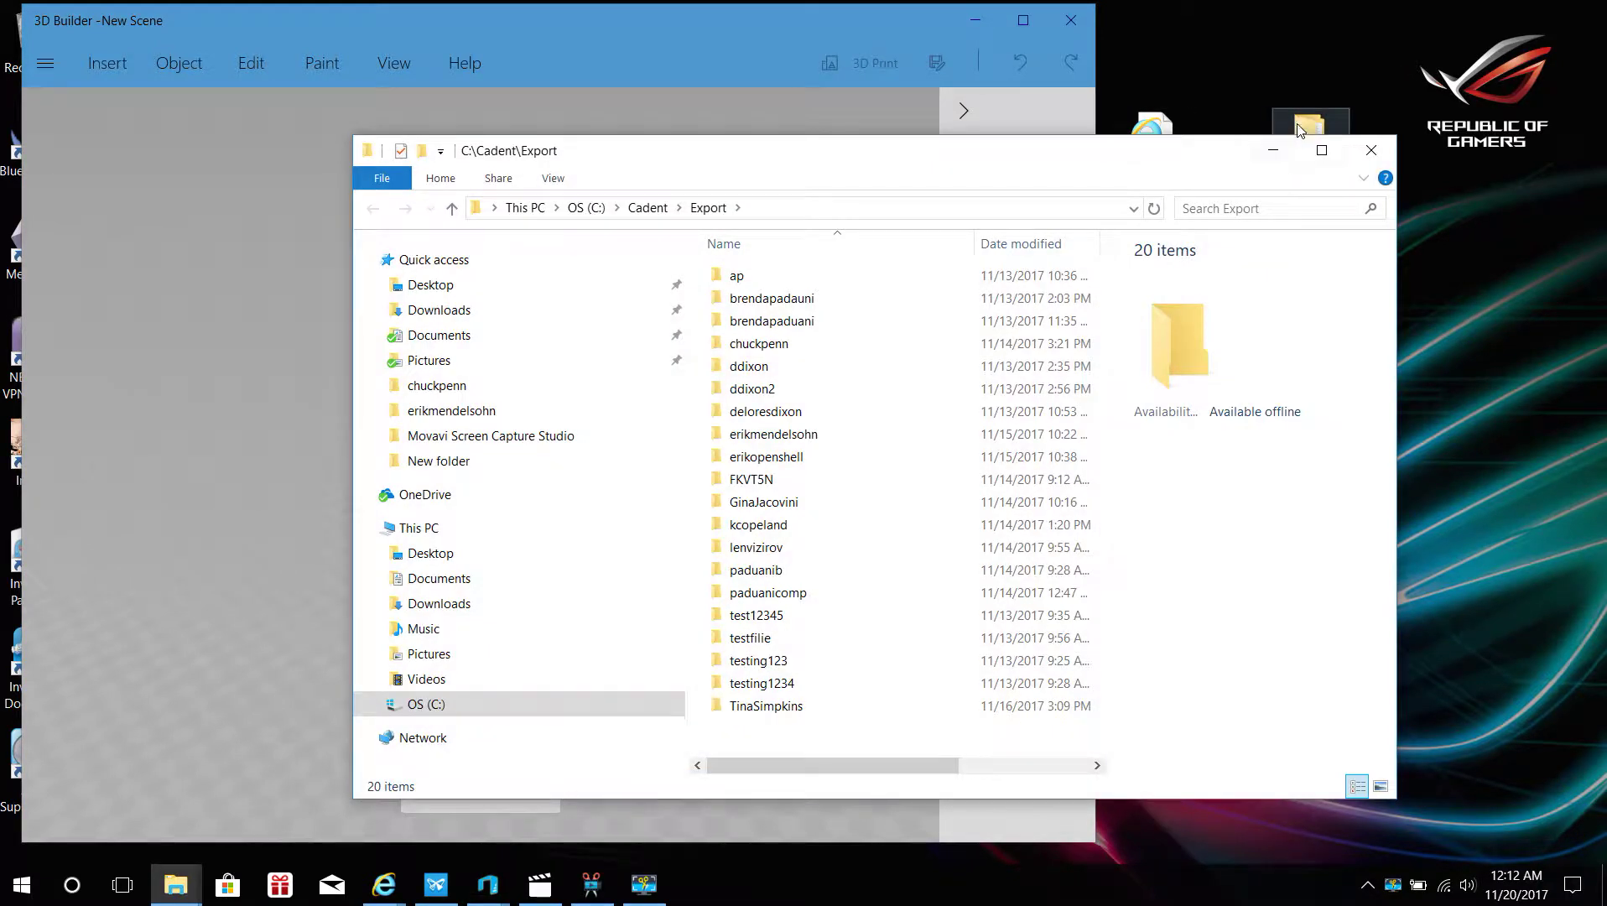
double_click(735, 275)
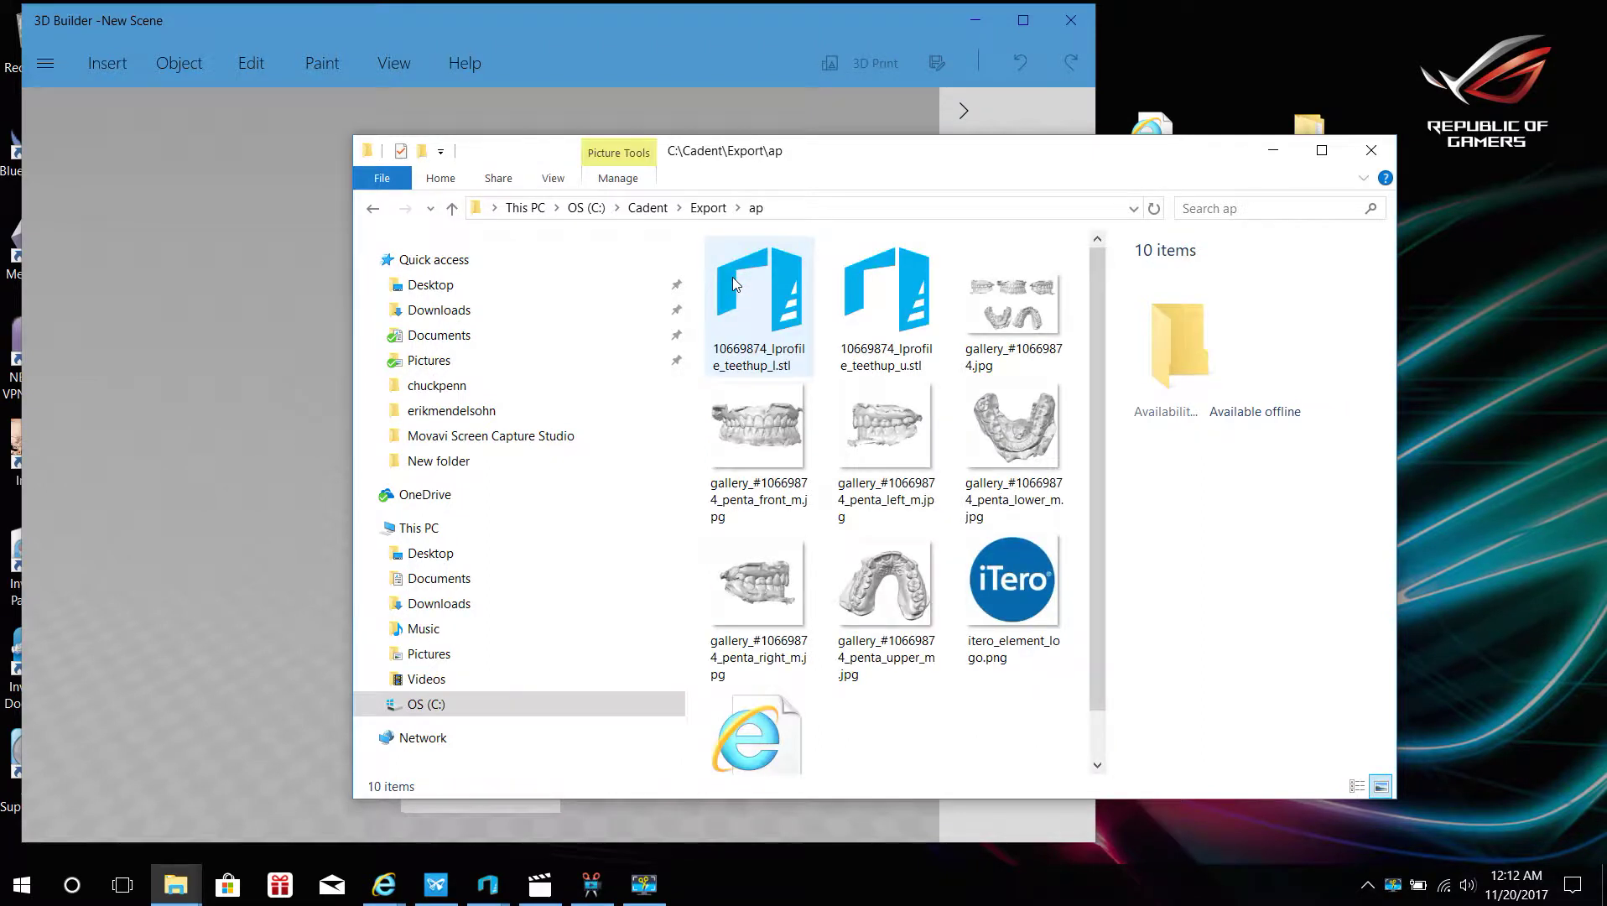
double_click(890, 298)
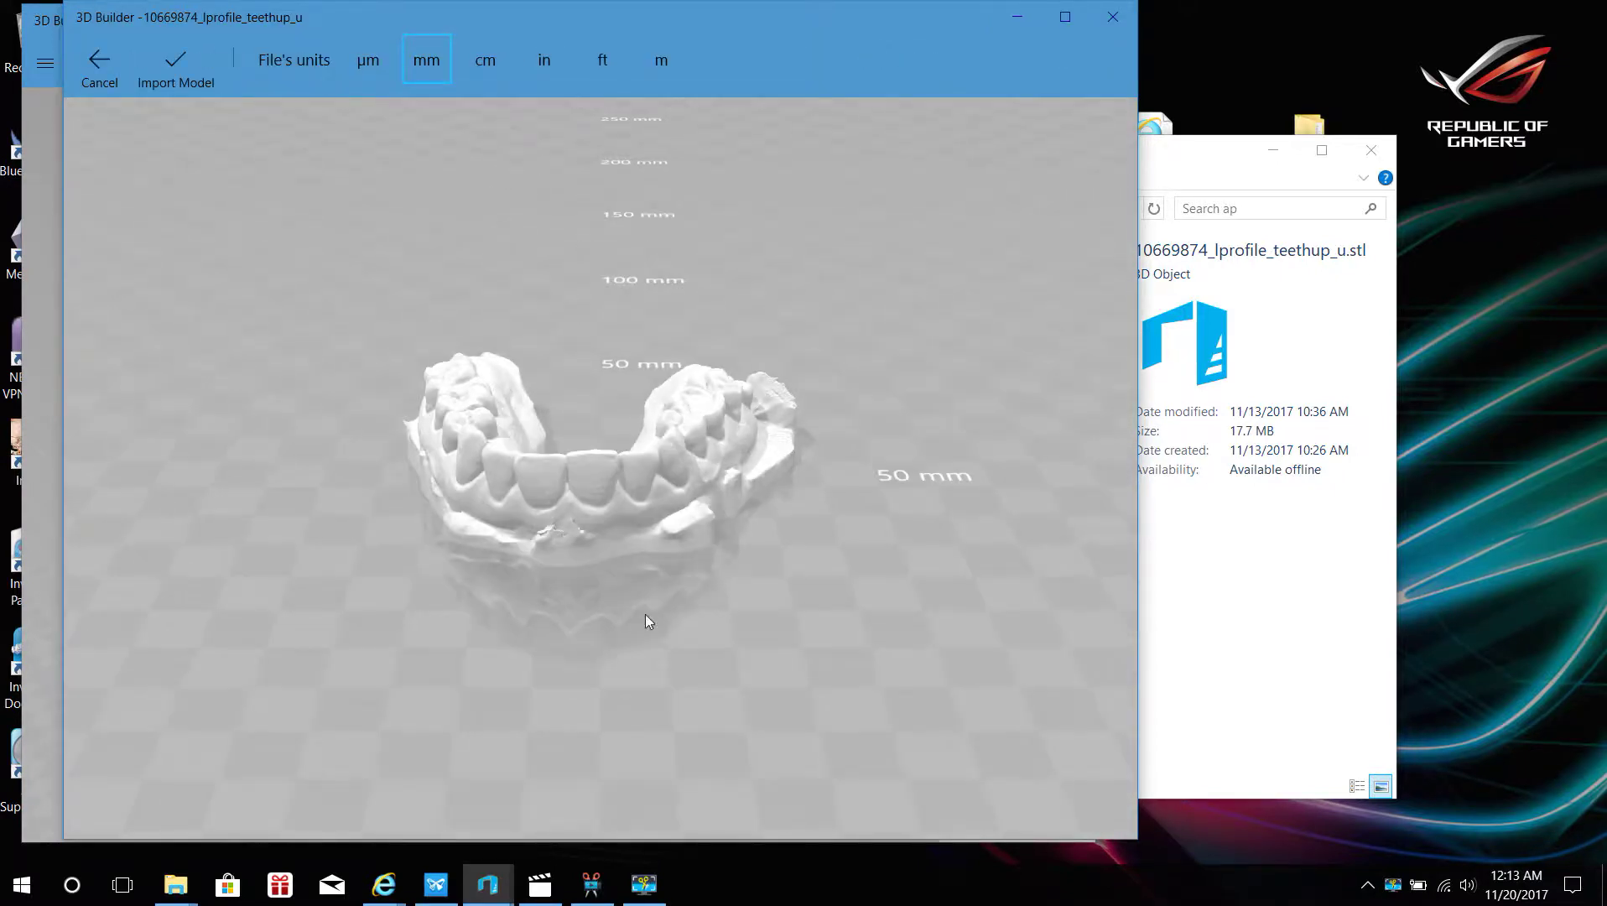
Import the upper teeth scan with mm units and orbit to inspect it
left_click_drag(644, 620, 908, 777)
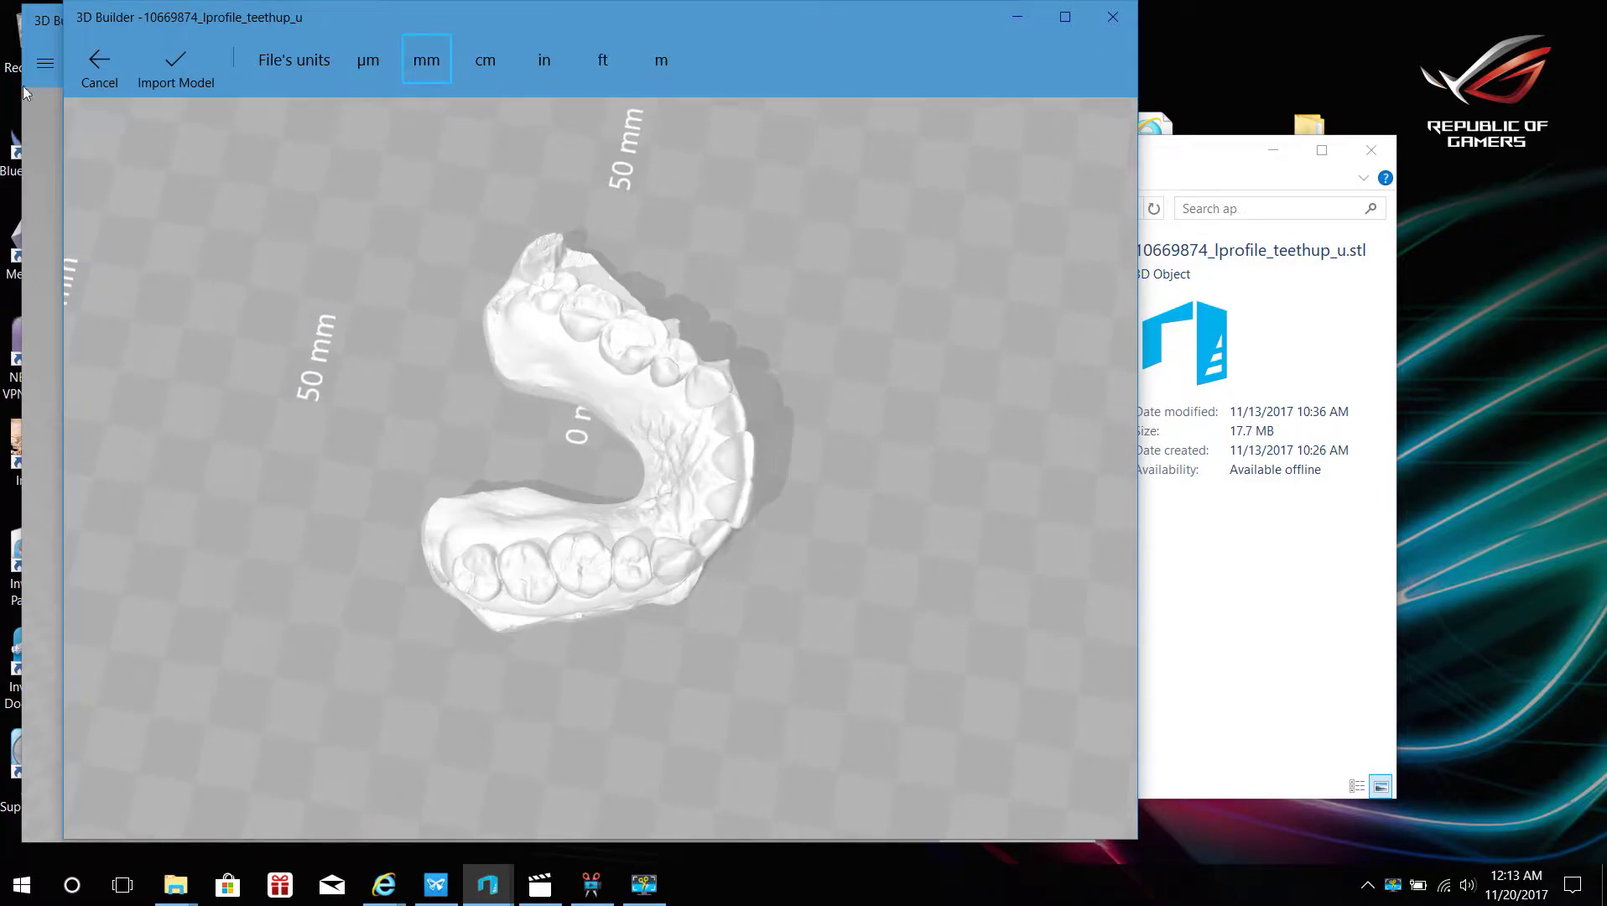
left_click(191, 58)
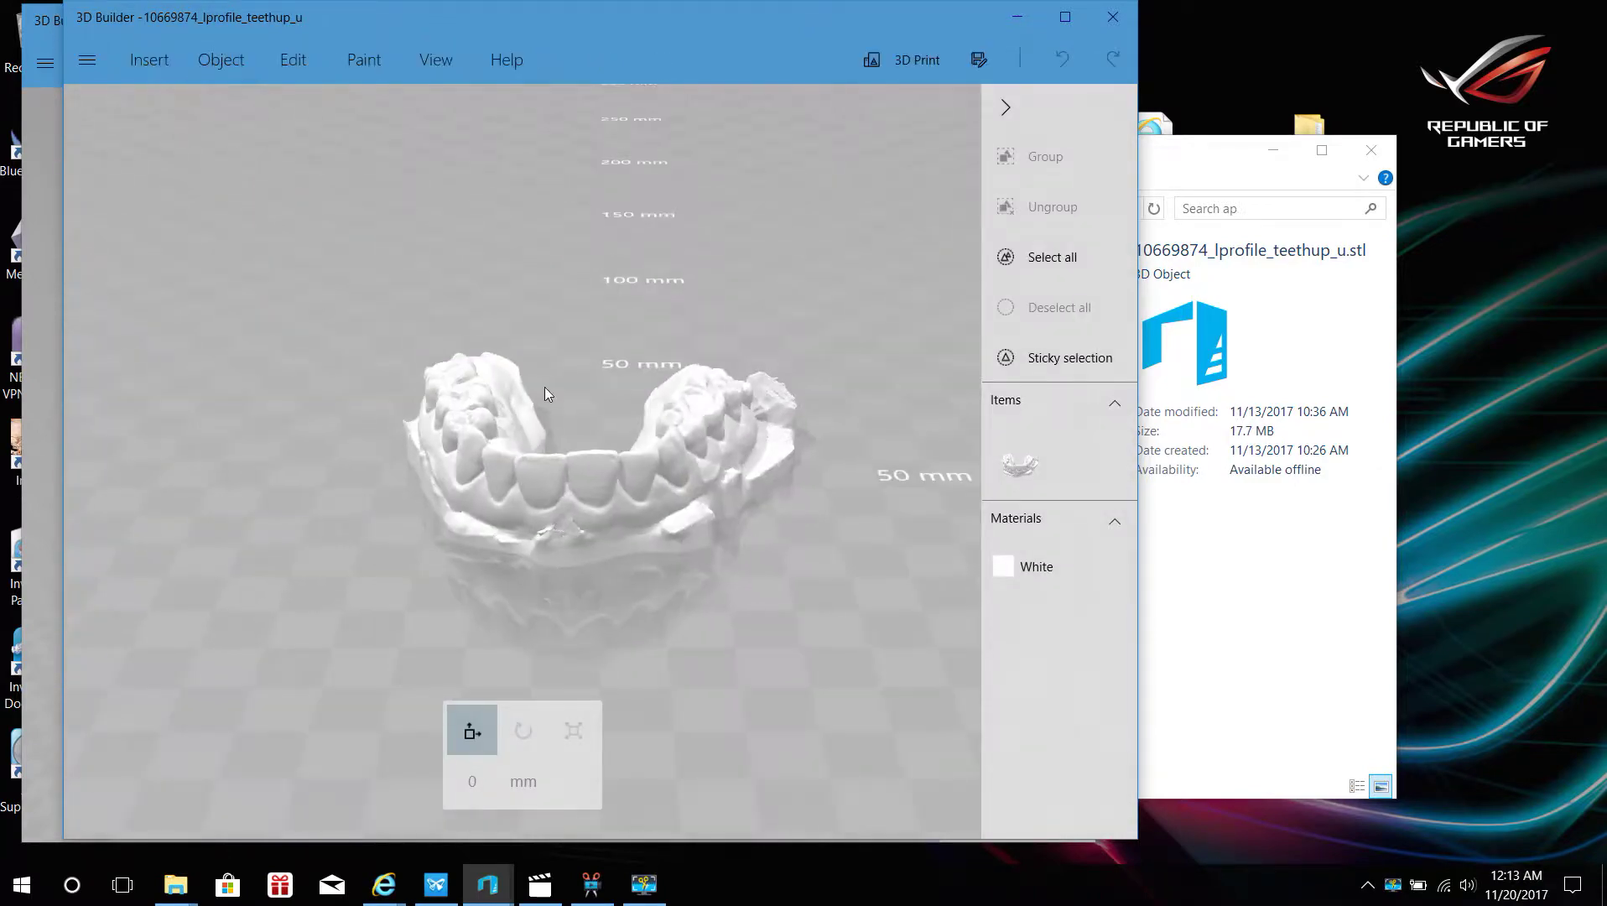
mouse_move(688, 589)
left_mouse_down()
mouse_move(192, 653)
mouse_move(679, 655)
left_mouse_up()
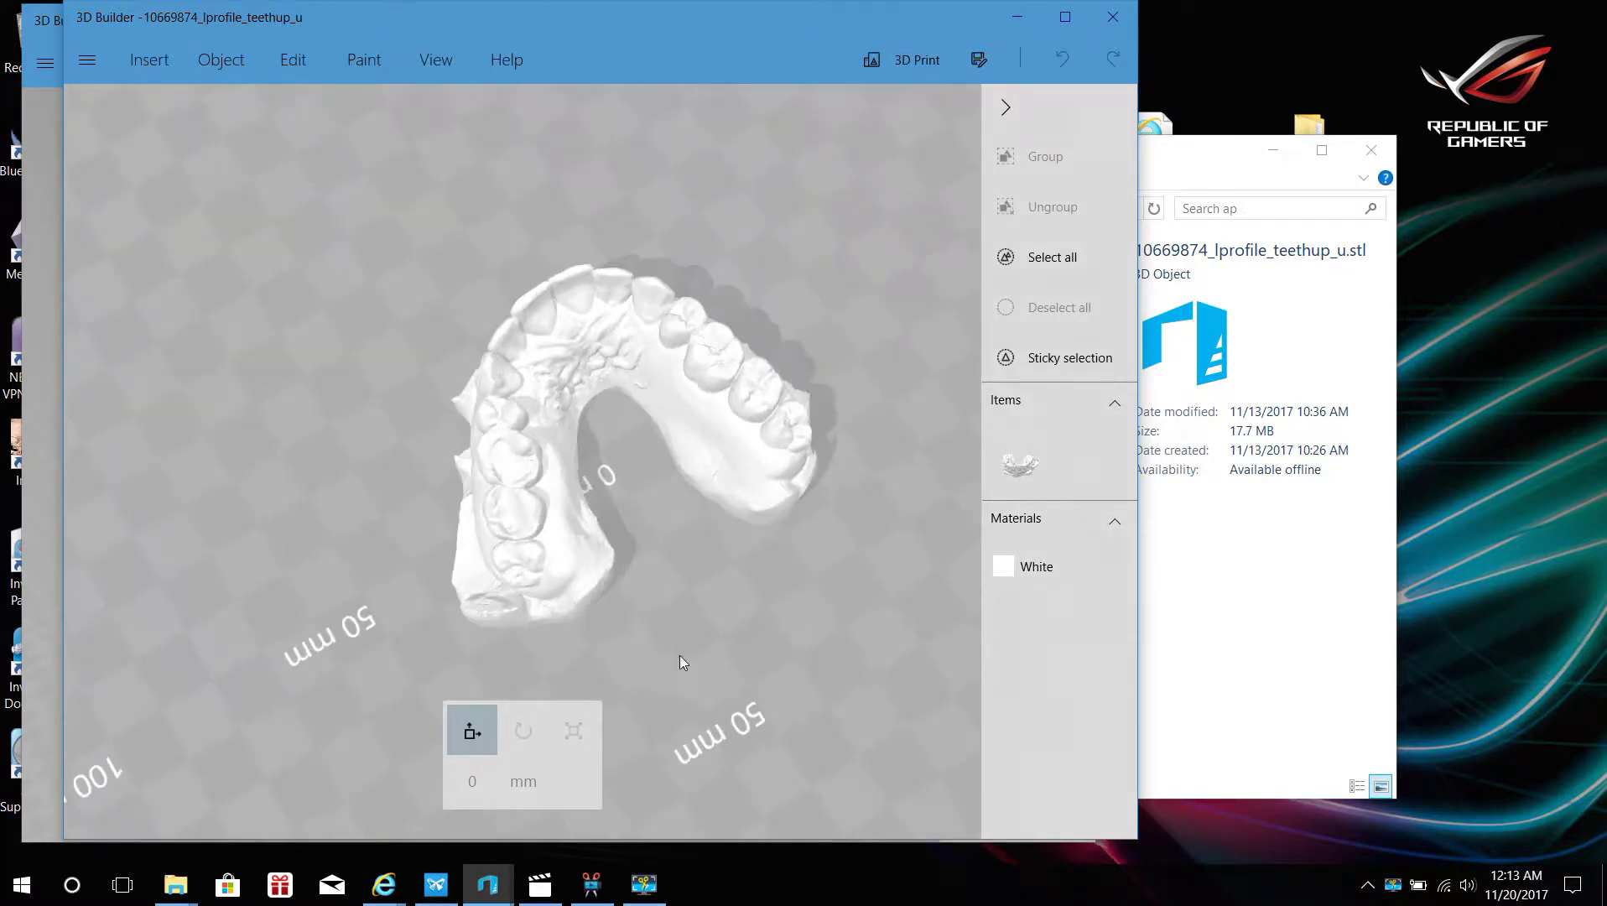
Select the teeth model on the Edit tab and start a plane Split
left_click(304, 63)
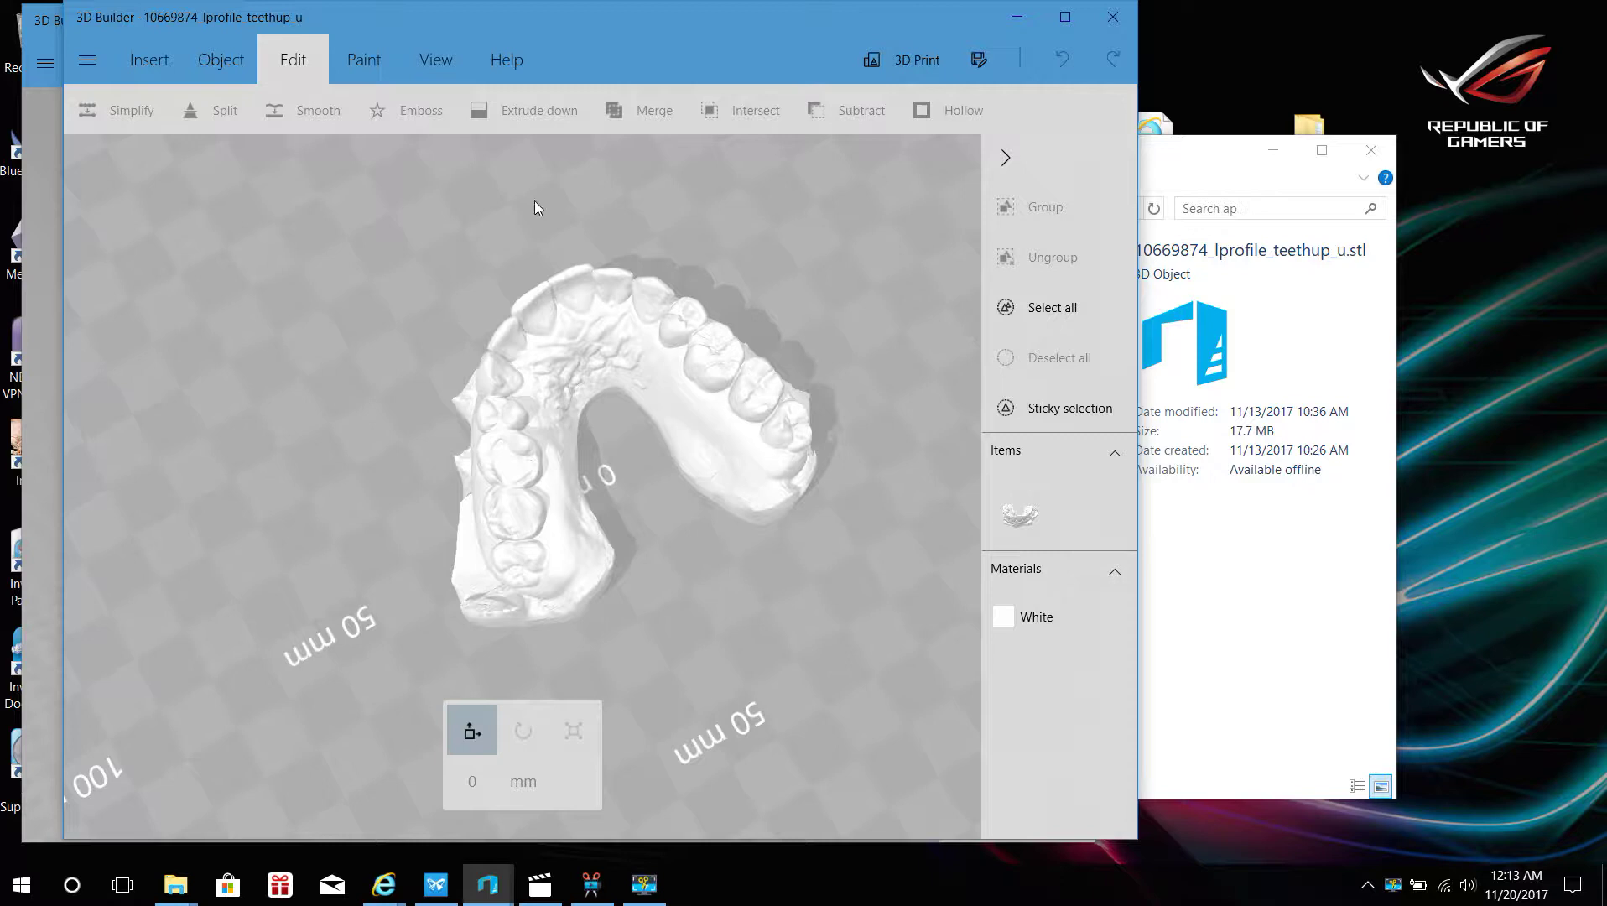
left_click(590, 334)
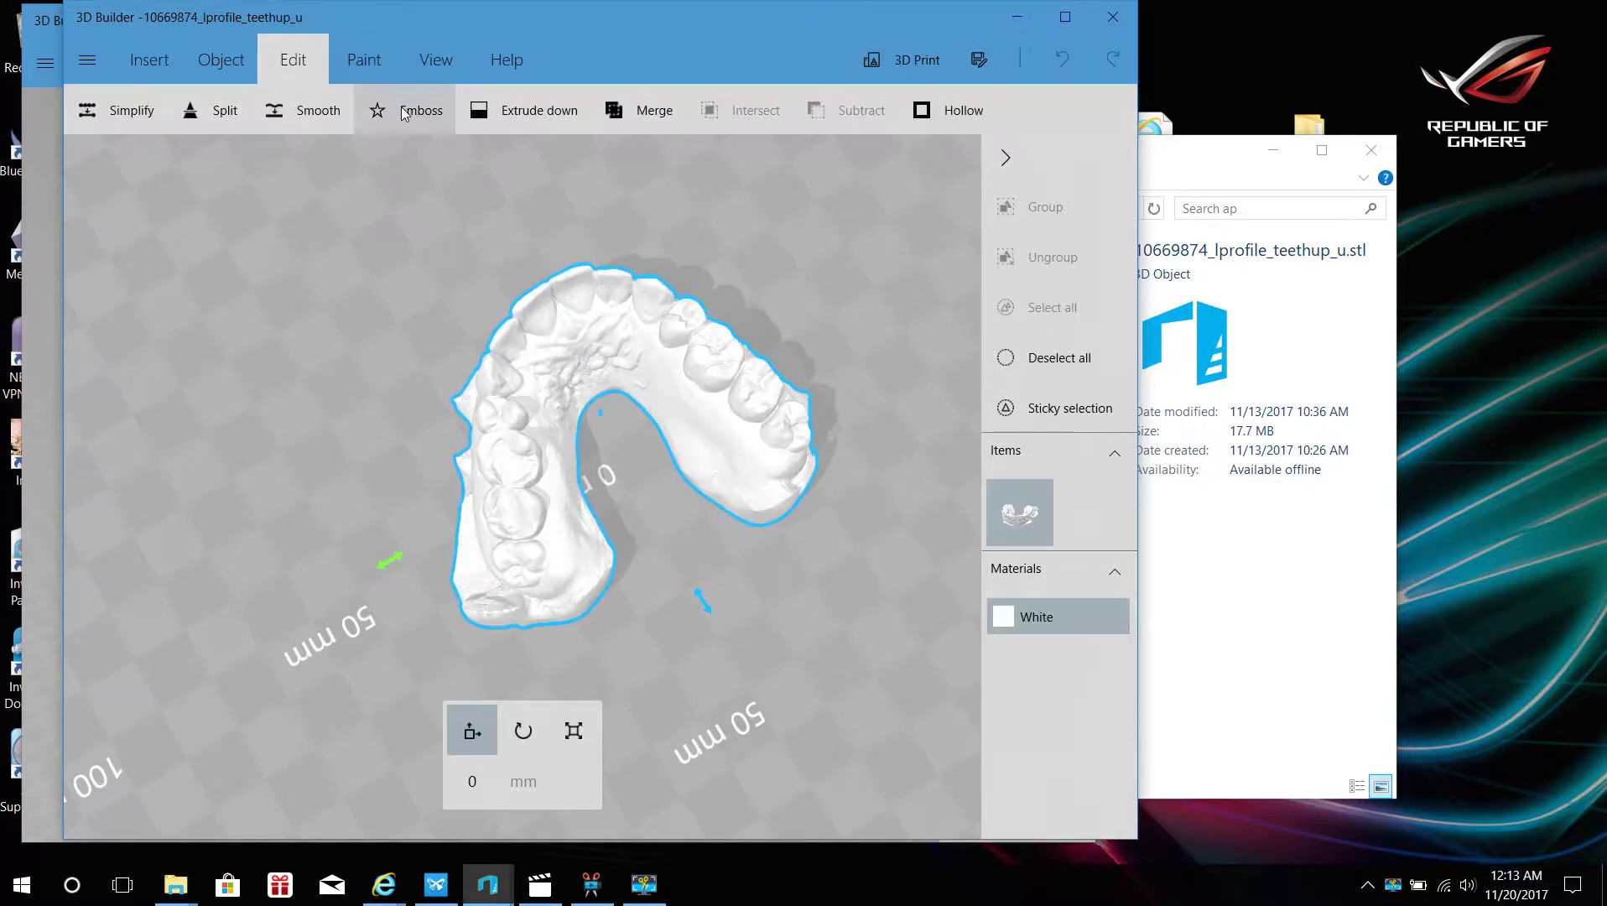
left_click(225, 111)
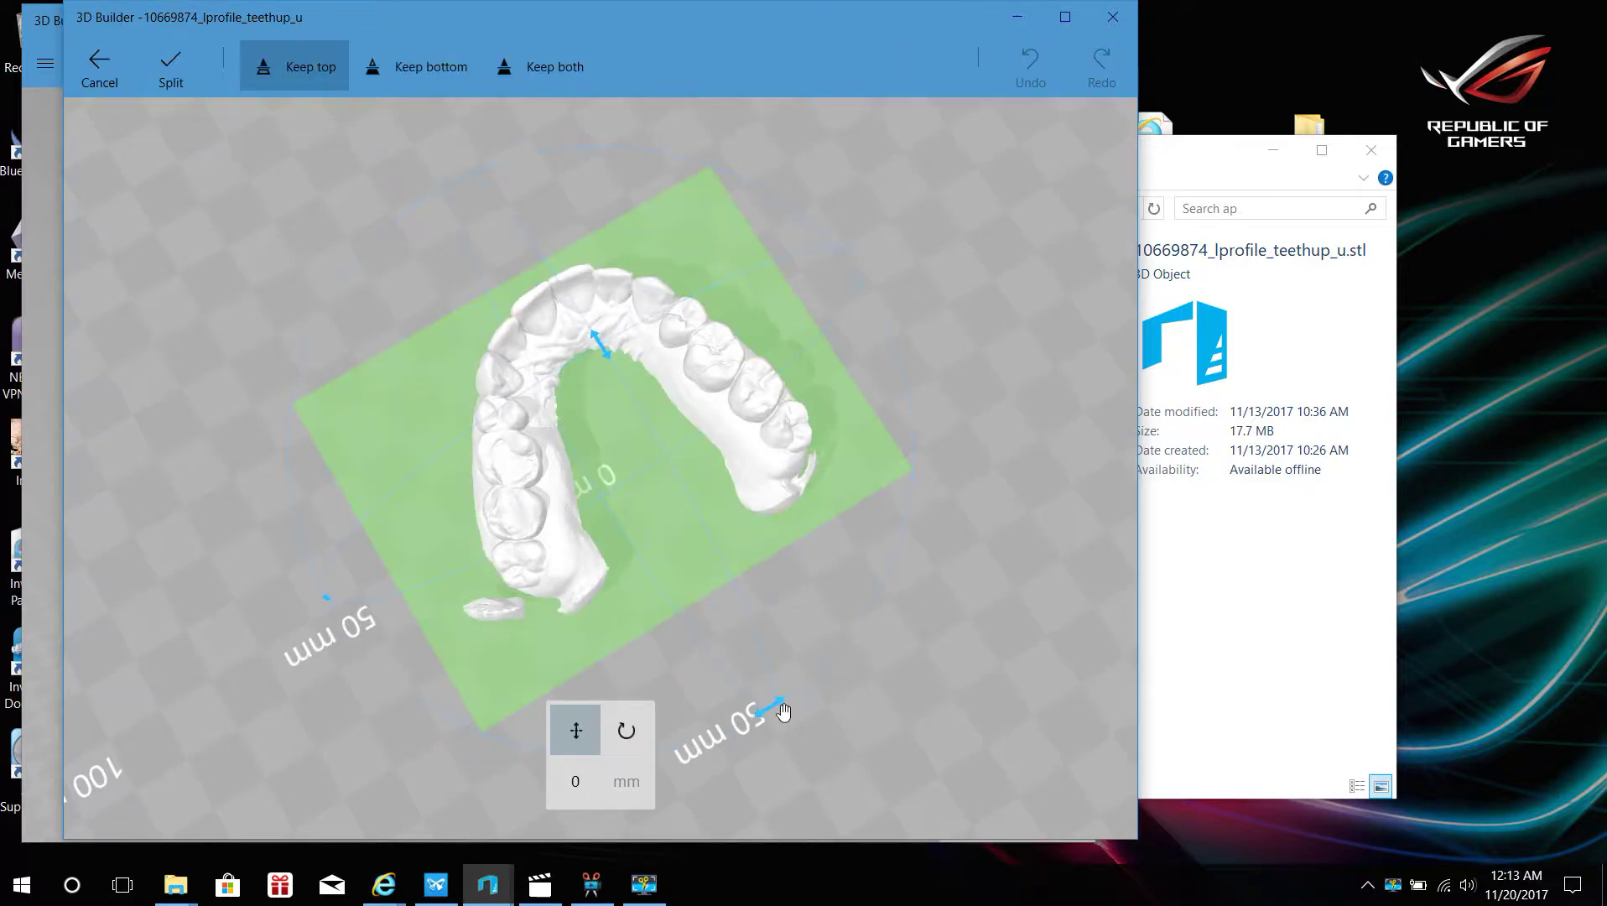
mouse_move(819, 684)
left_mouse_down()
mouse_move(810, 612)
mouse_move(857, 714)
left_mouse_up()
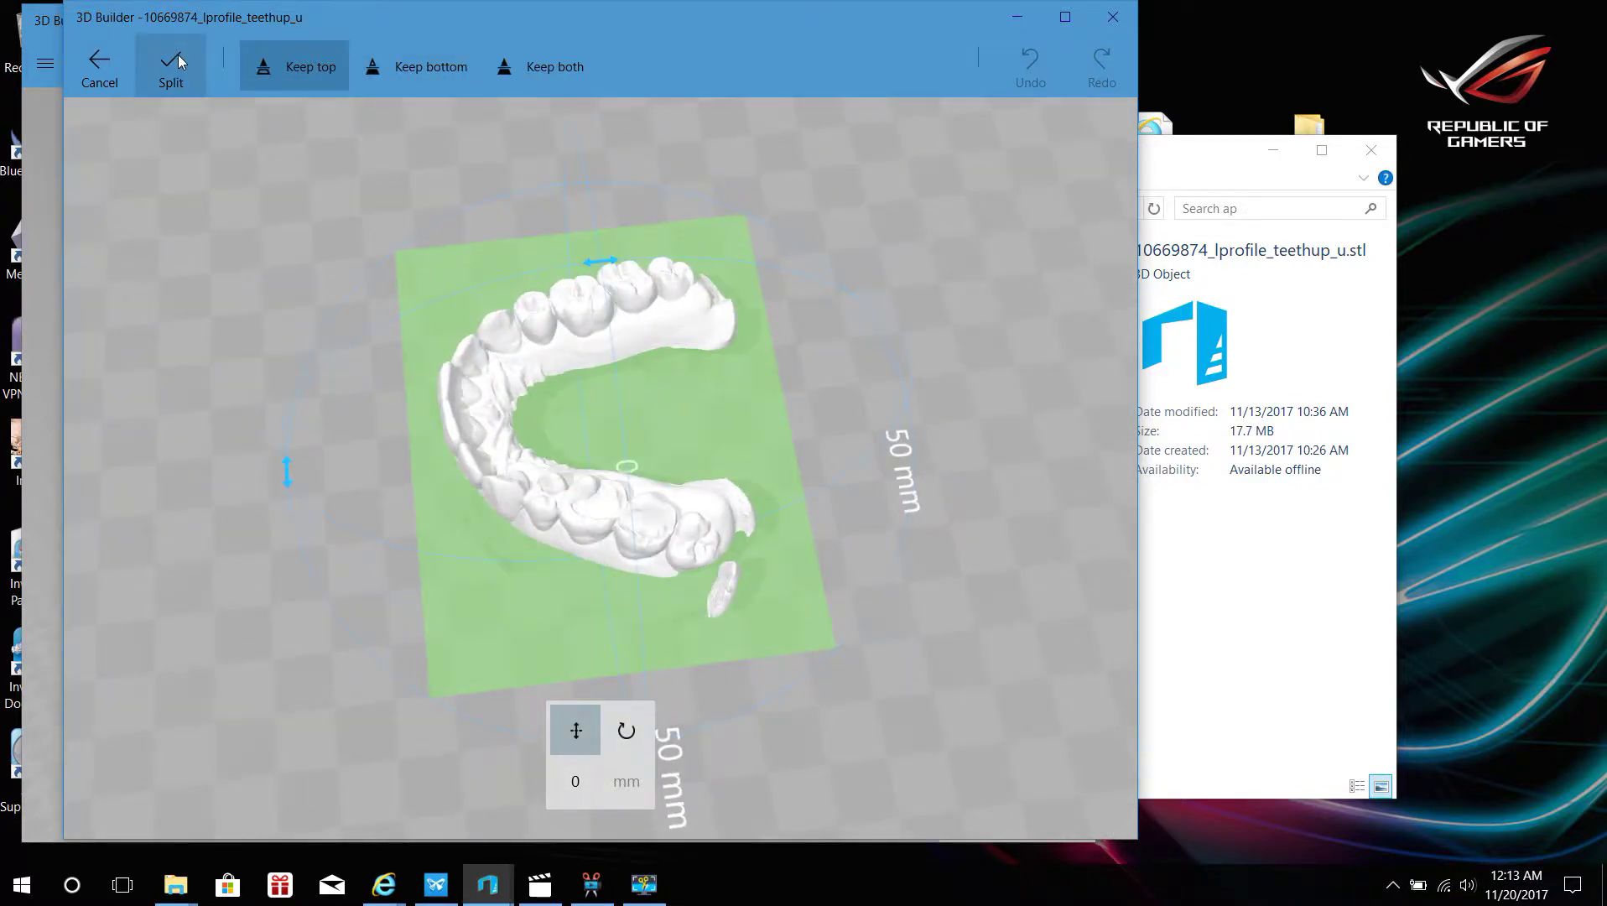
Move and tilt the cutting plane toward the open ends of the arch
mouse_move(438, 652)
left_mouse_down()
mouse_move(485, 435)
mouse_move(472, 432)
left_mouse_up()
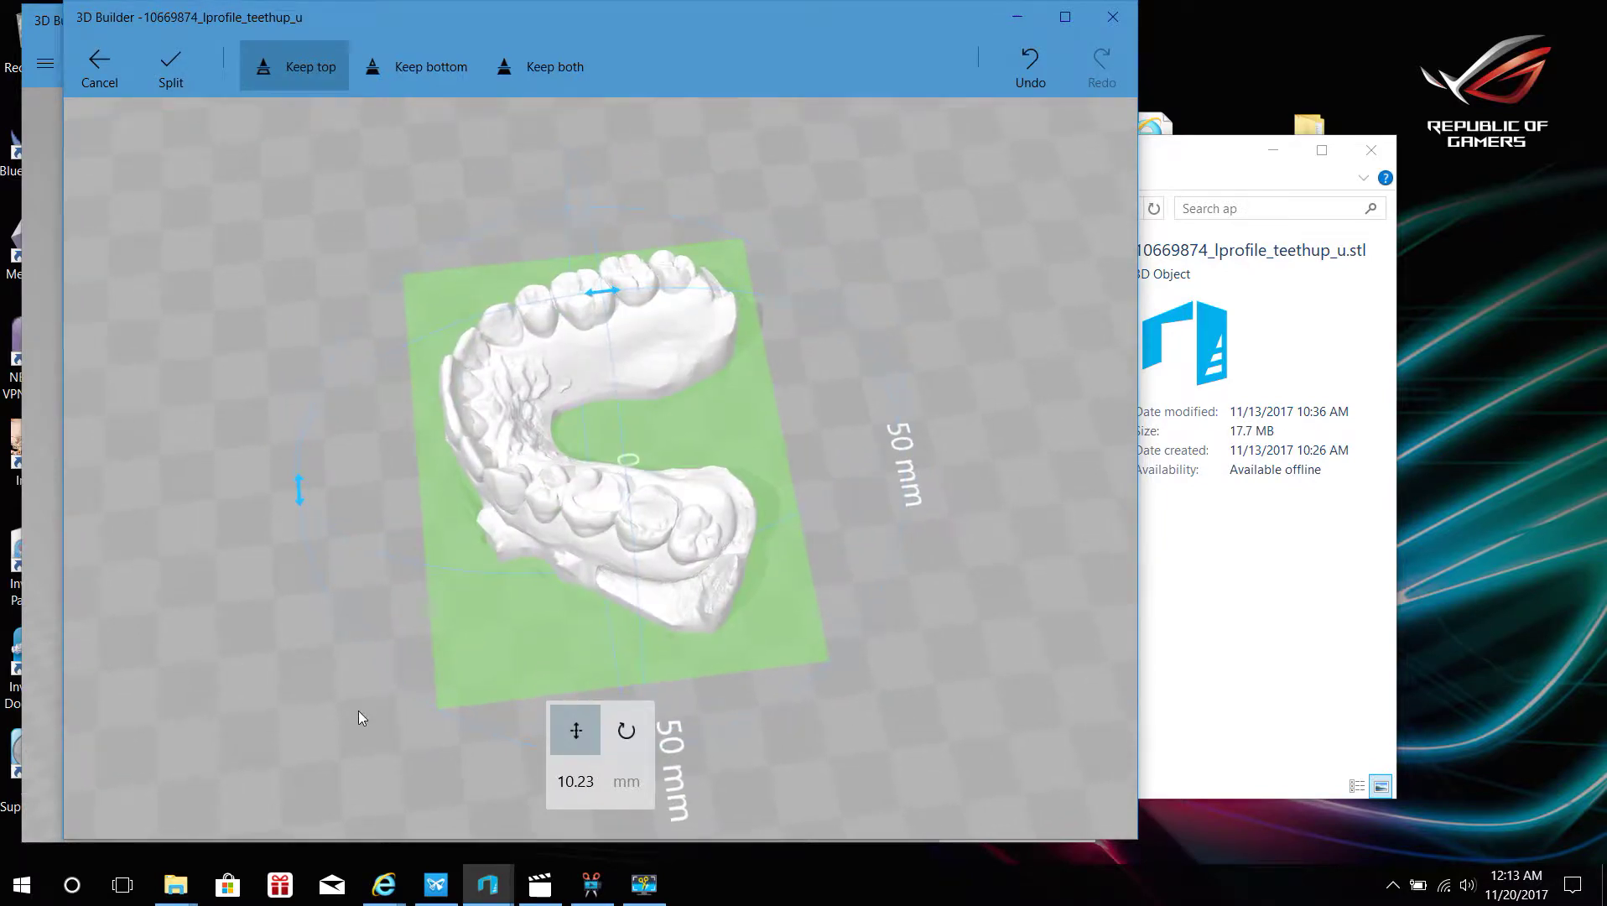
mouse_move(358, 711)
left_mouse_down()
mouse_move(430, 417)
mouse_move(380, 461)
left_mouse_up()
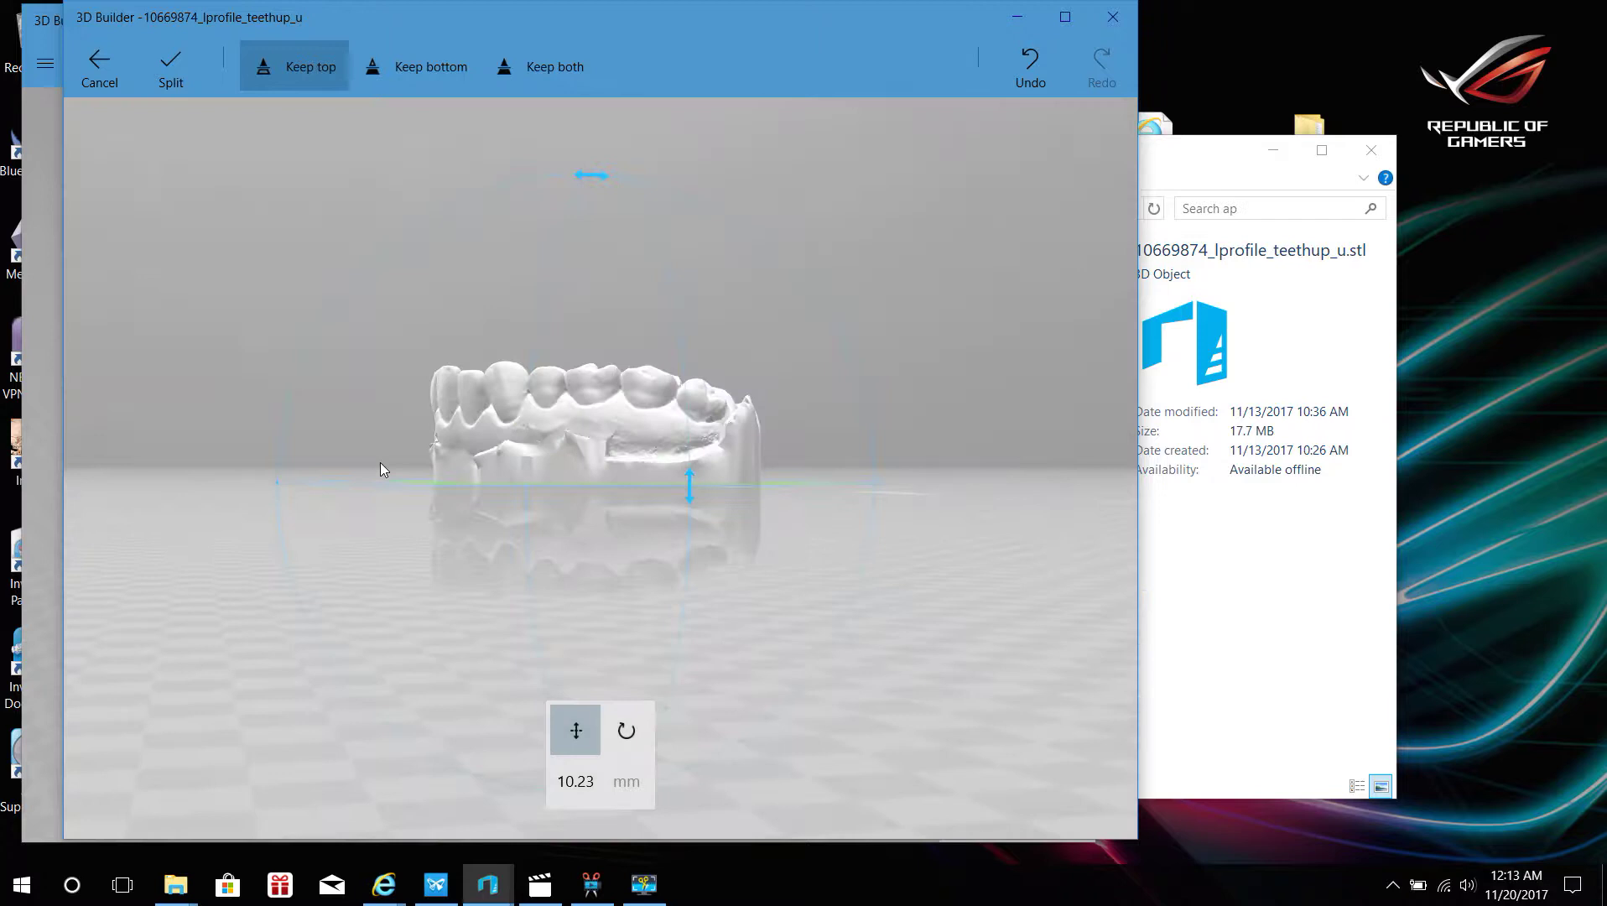
mouse_move(596, 173)
left_mouse_down()
mouse_move(757, 304)
mouse_move(814, 474)
left_mouse_up()
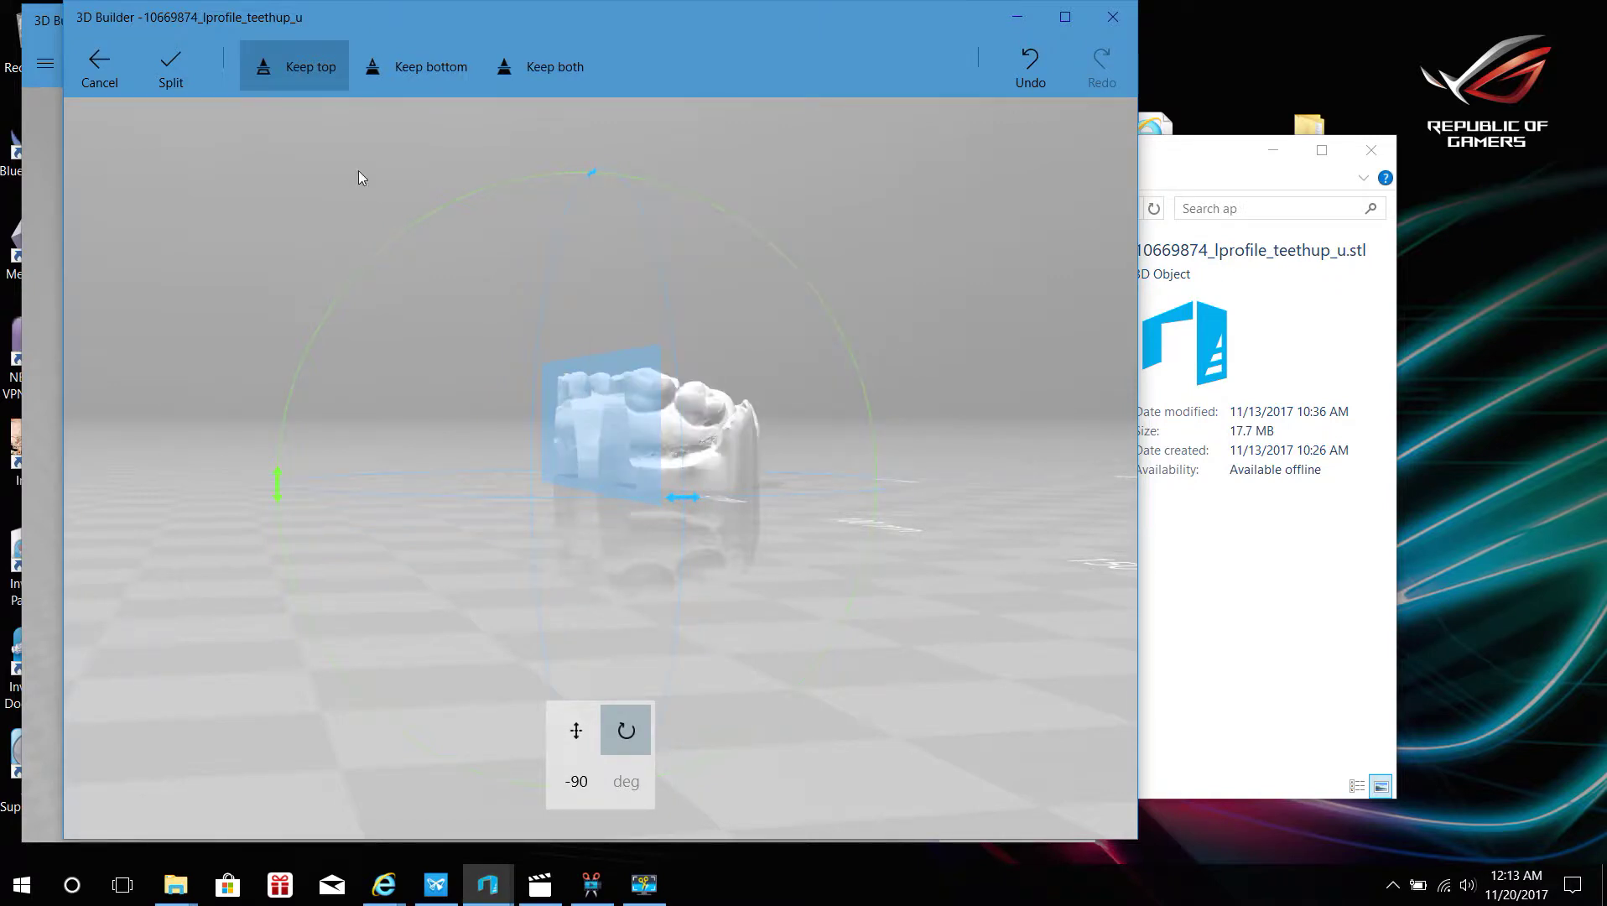
left_click_drag(755, 115, 547, 402)
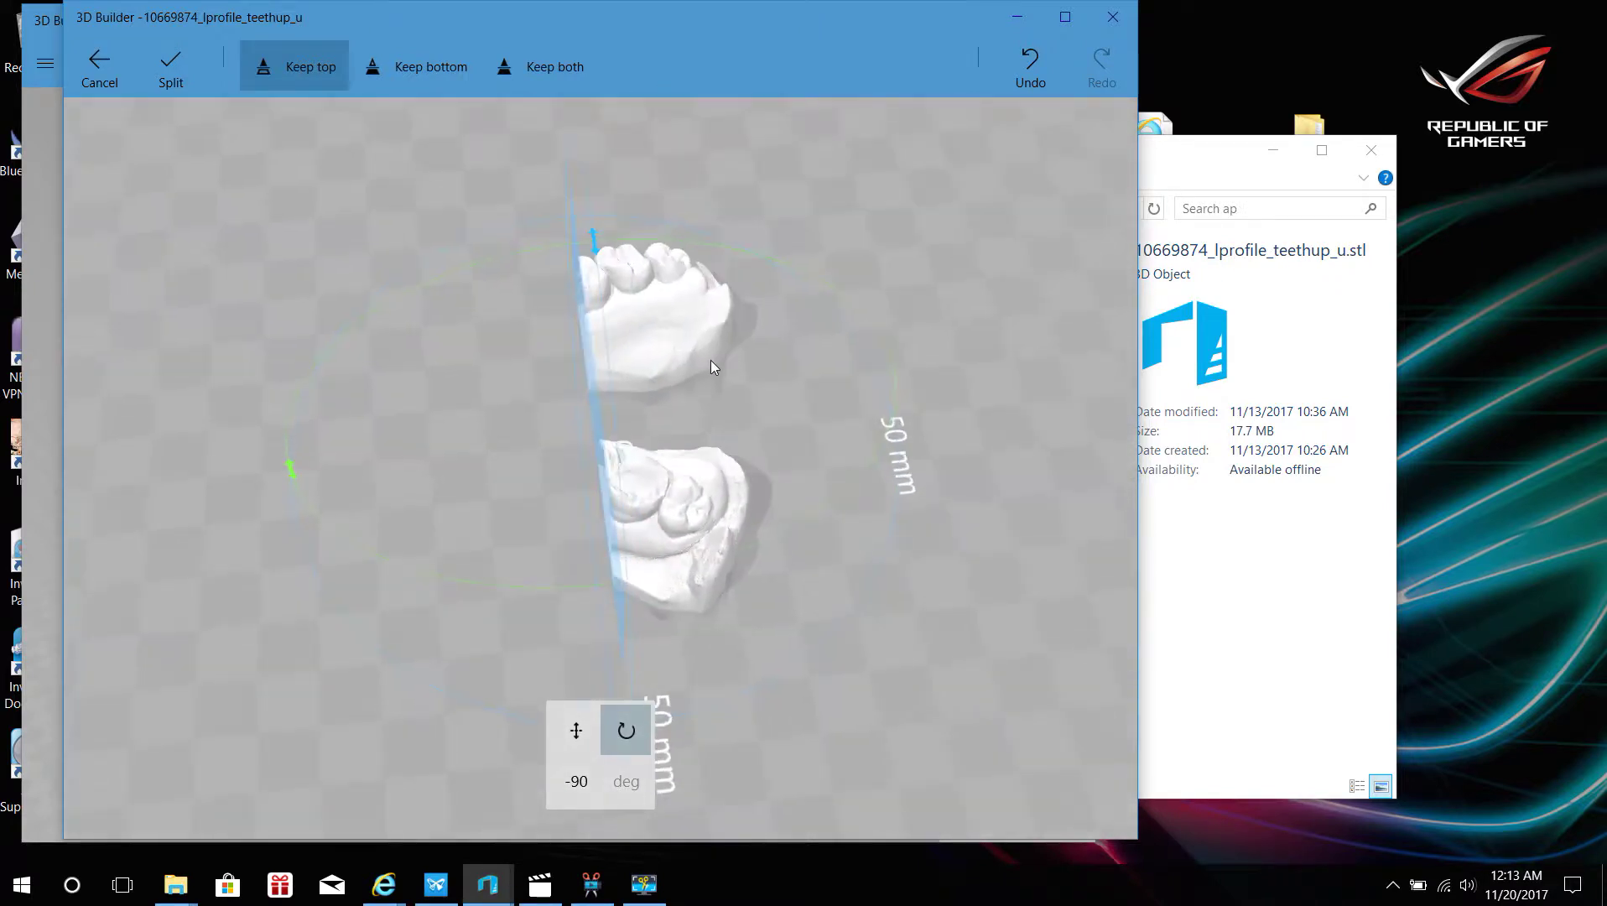
left_click_drag(590, 402, 716, 404)
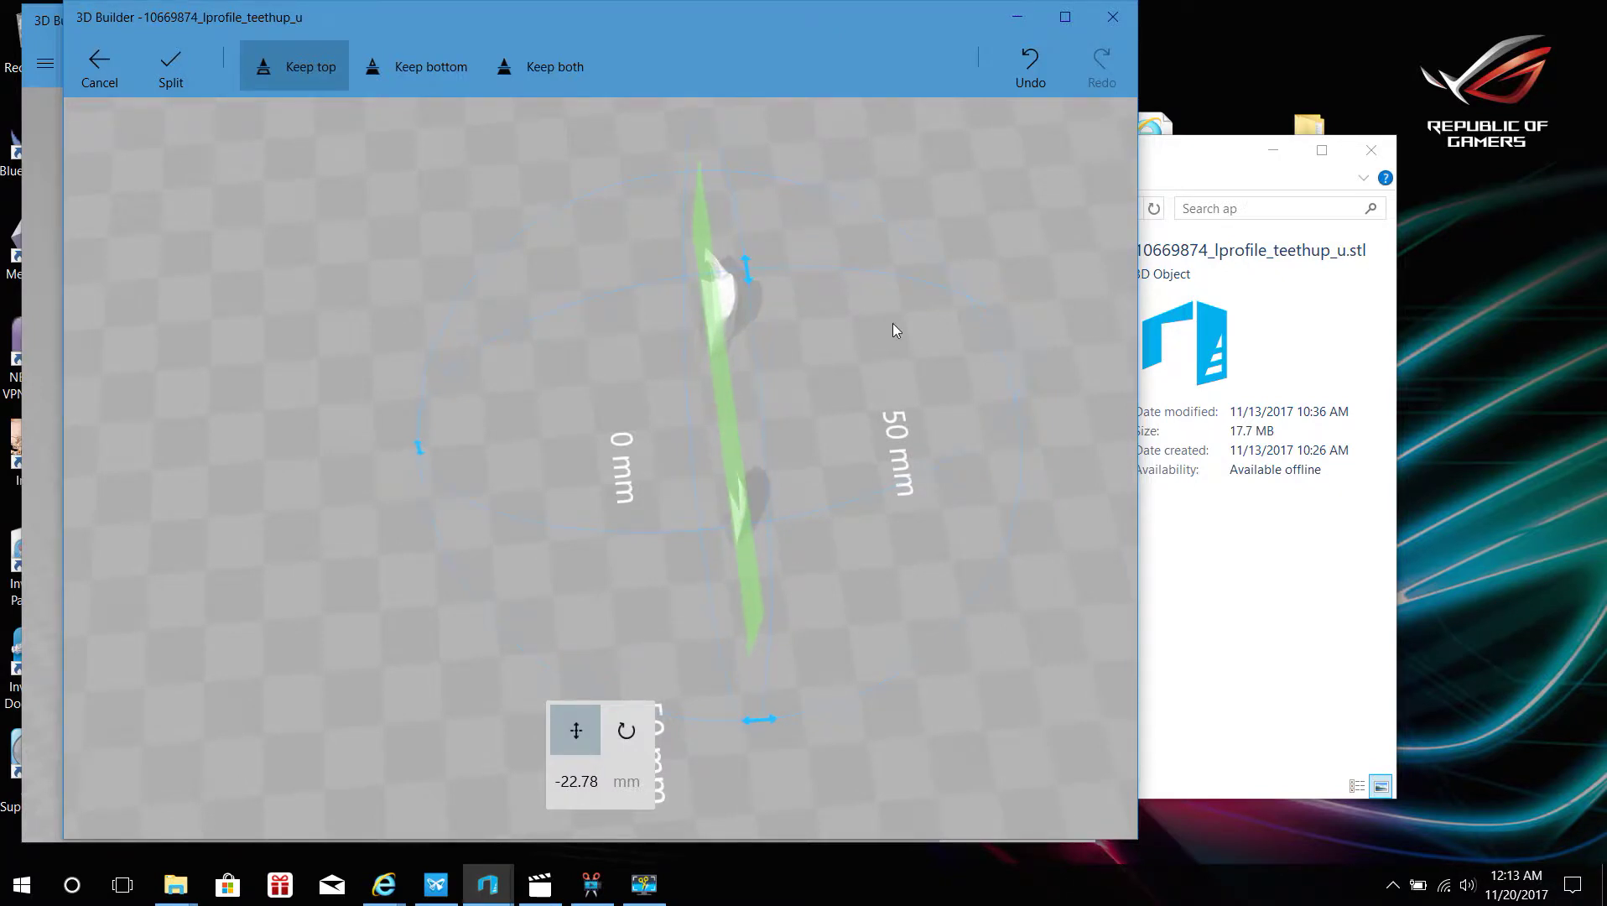
mouse_move(893, 322)
left_mouse_down()
mouse_move(668, 466)
mouse_move(587, 248)
mouse_move(527, 159)
mouse_move(394, 192)
mouse_move(498, 210)
mouse_move(809, 417)
mouse_move(492, 136)
left_mouse_up()
Choose Keep bottom and rotate the plane to line up with the arch ends
left_click(415, 67)
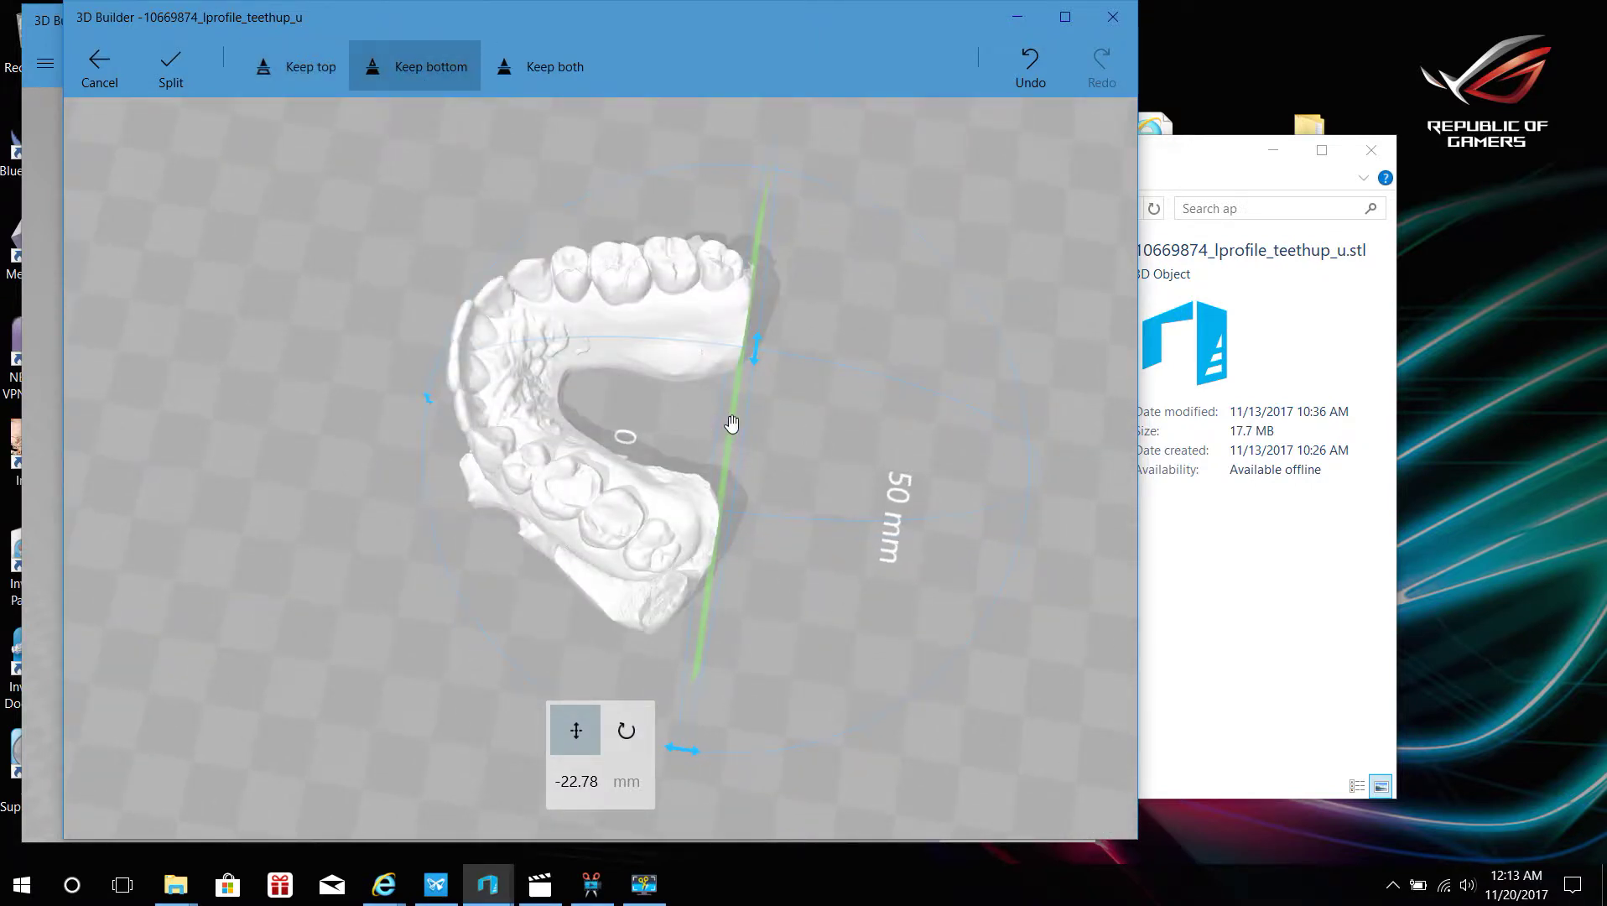
left_click_drag(733, 423, 720, 427)
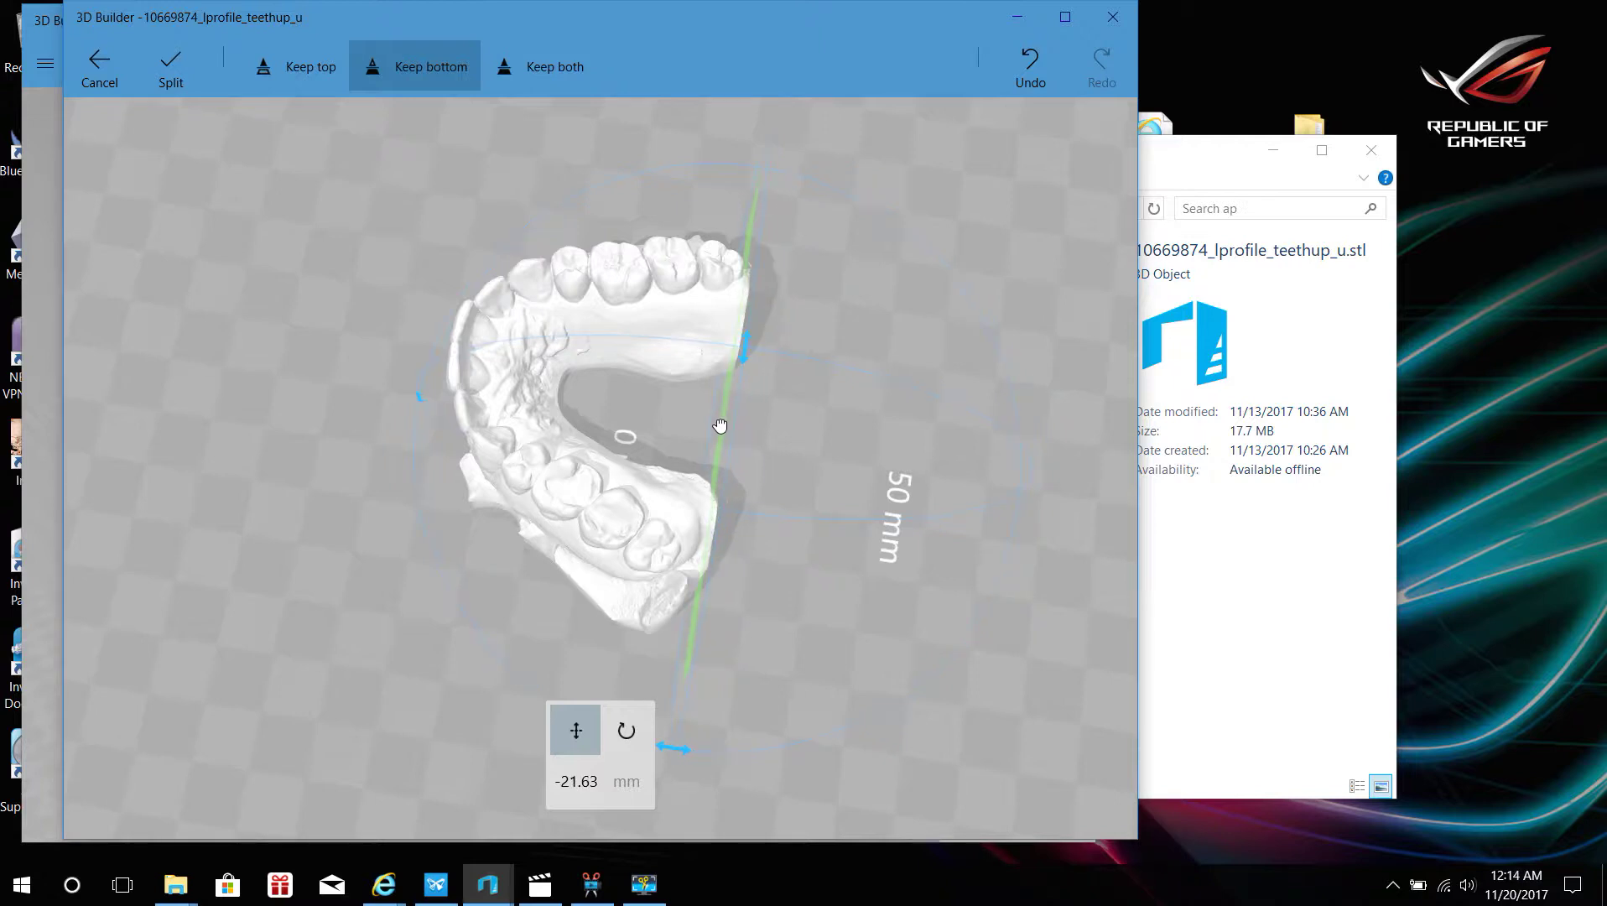
left_click_drag(917, 822, 929, 582)
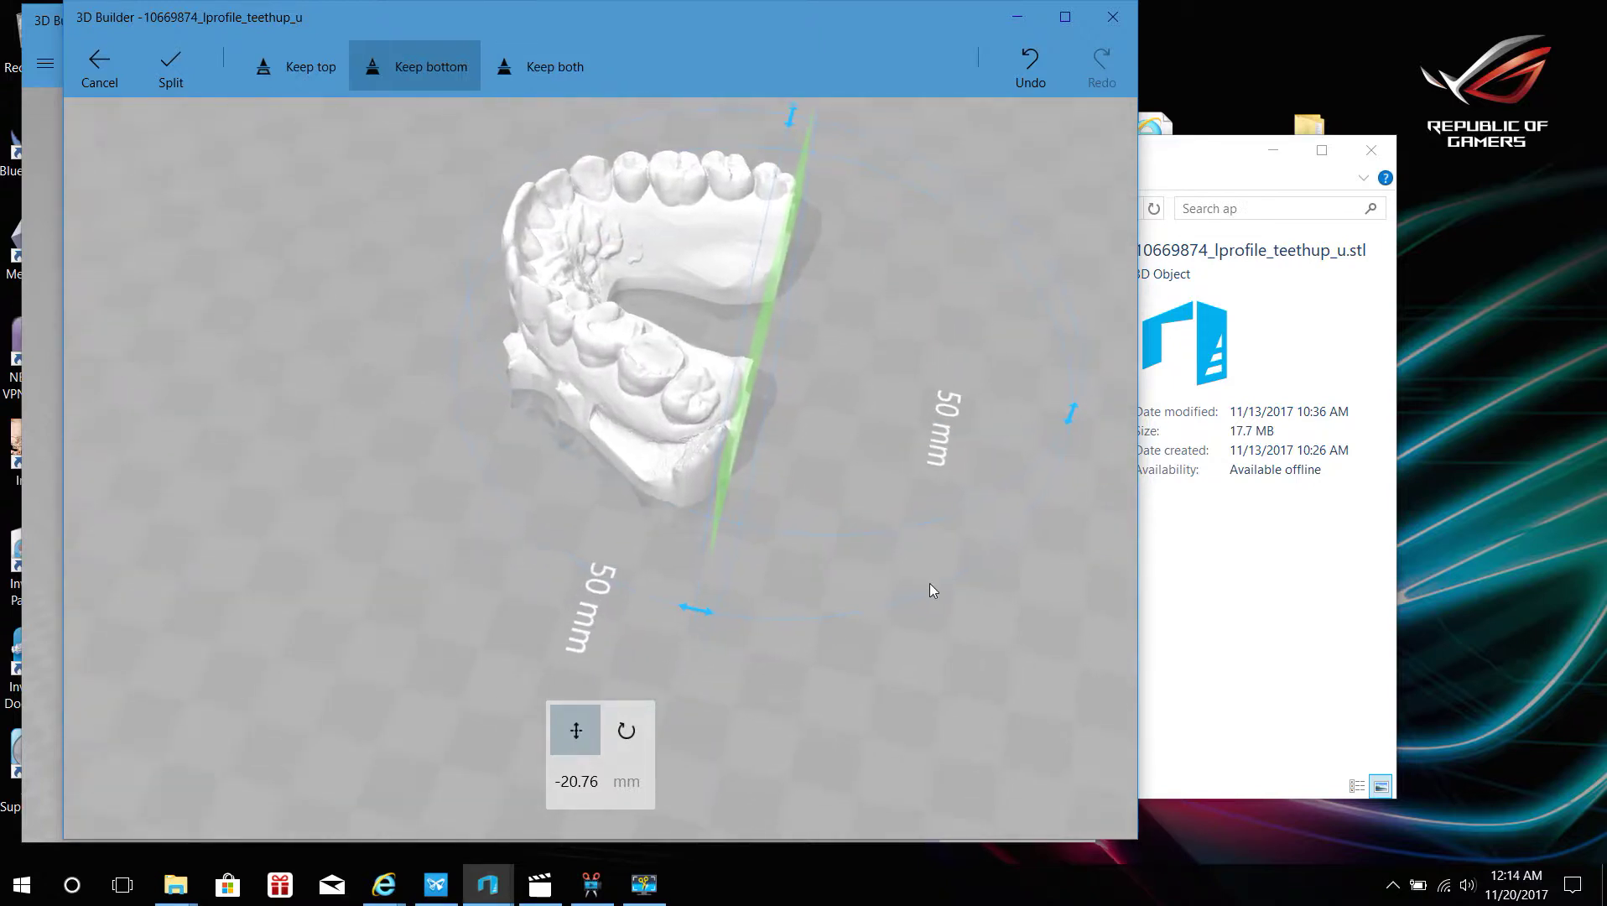
left_click(697, 610)
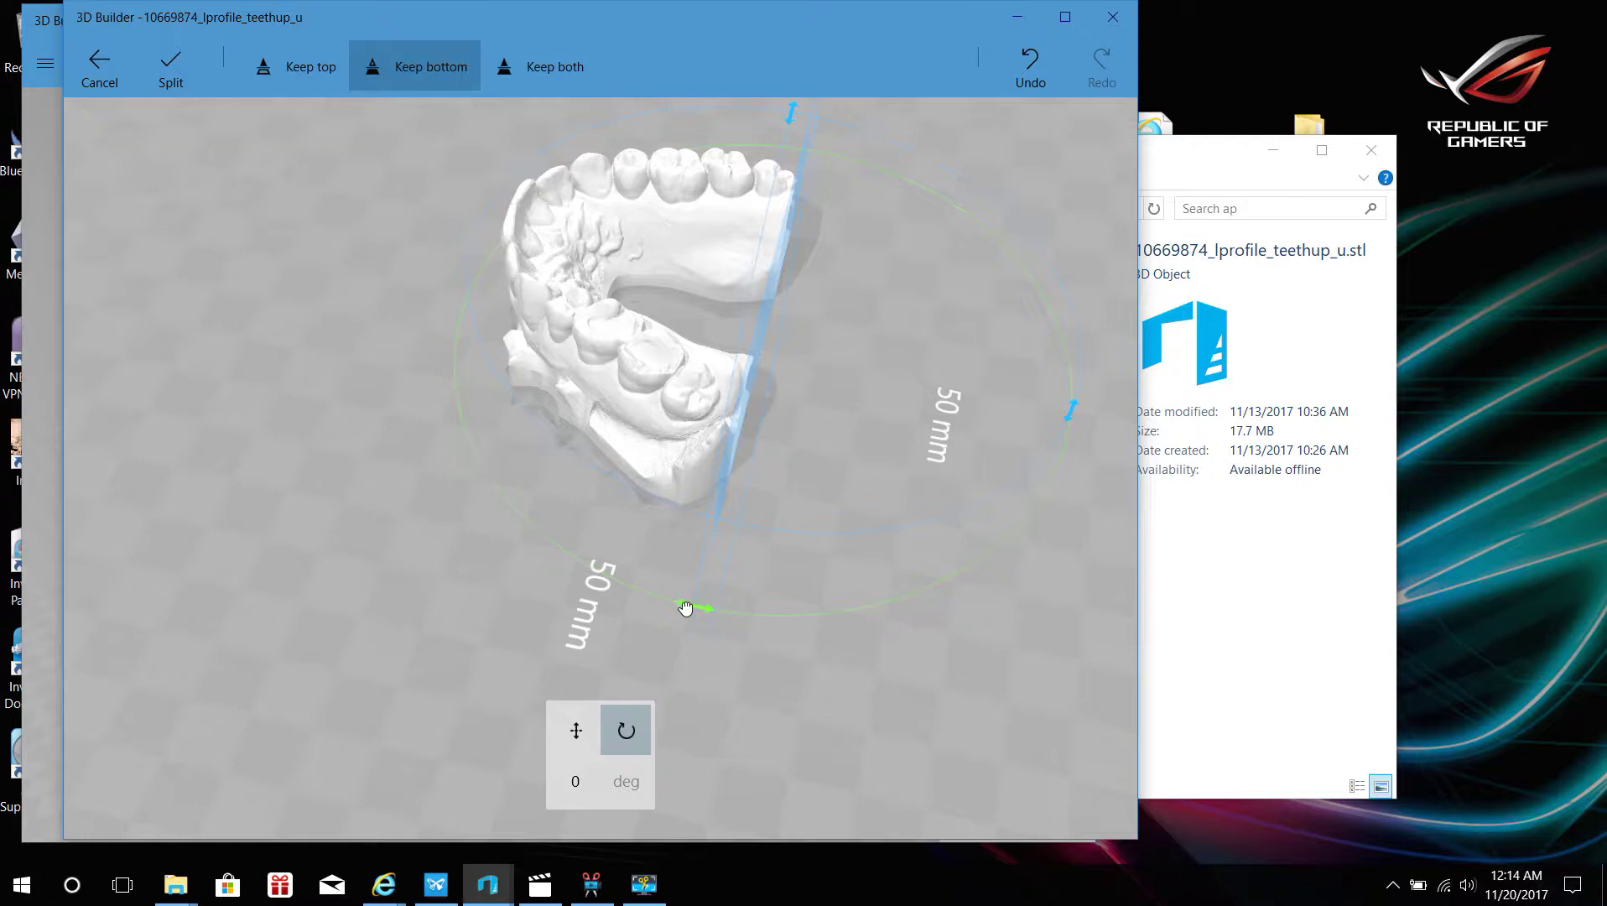
left_click_drag(678, 607, 663, 600)
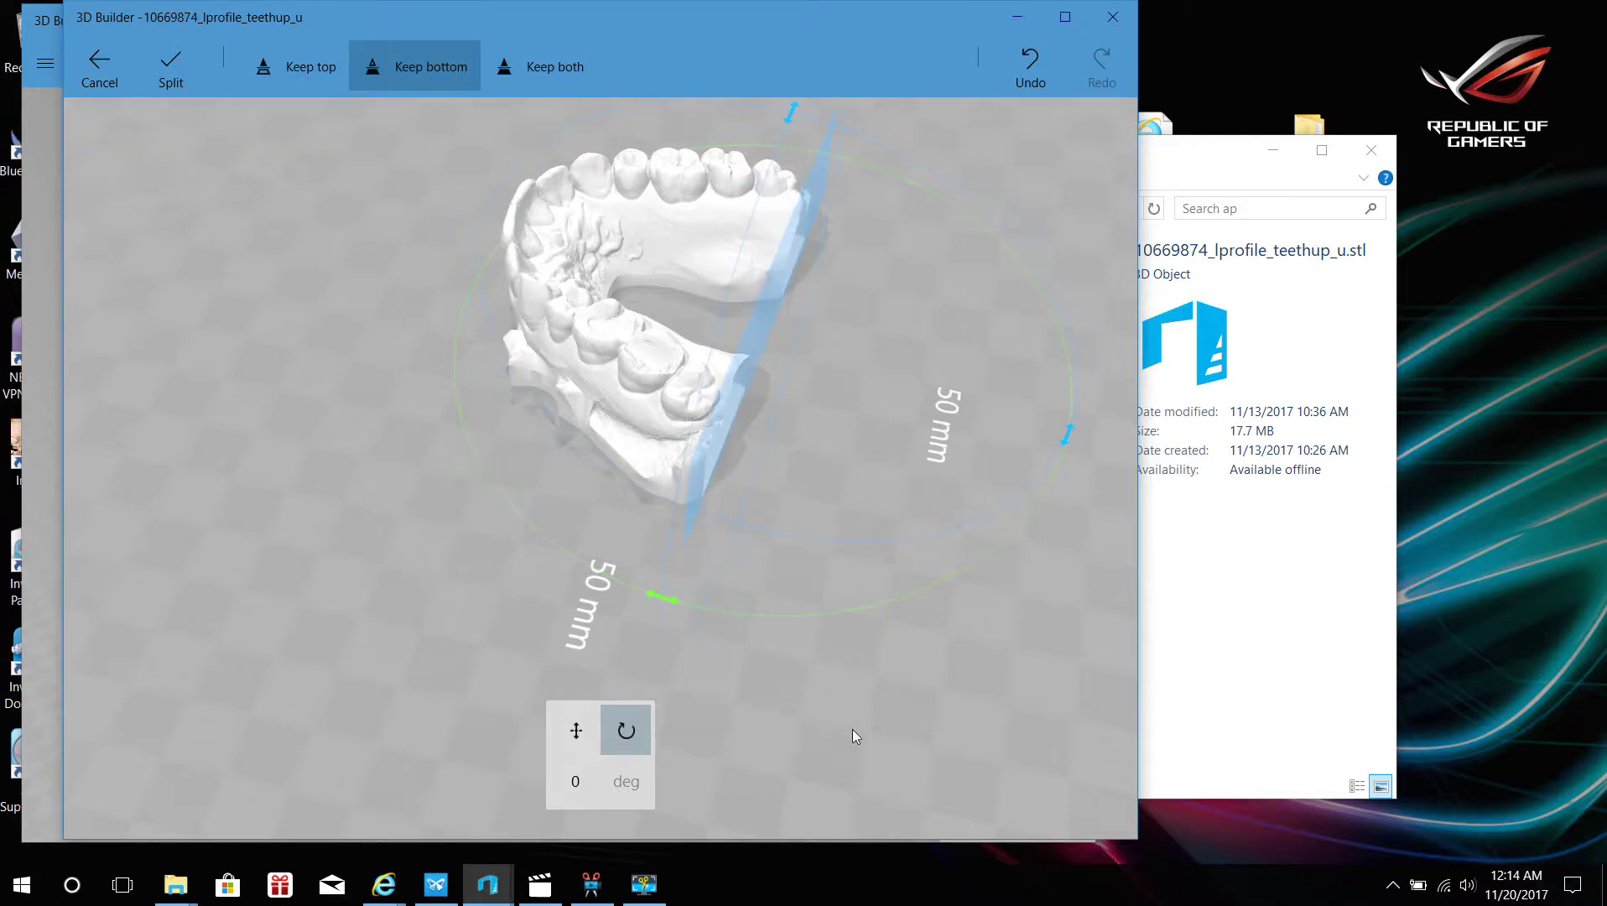
mouse_move(852, 728)
left_mouse_down()
mouse_move(580, 545)
mouse_move(586, 516)
mouse_move(582, 653)
left_mouse_up()
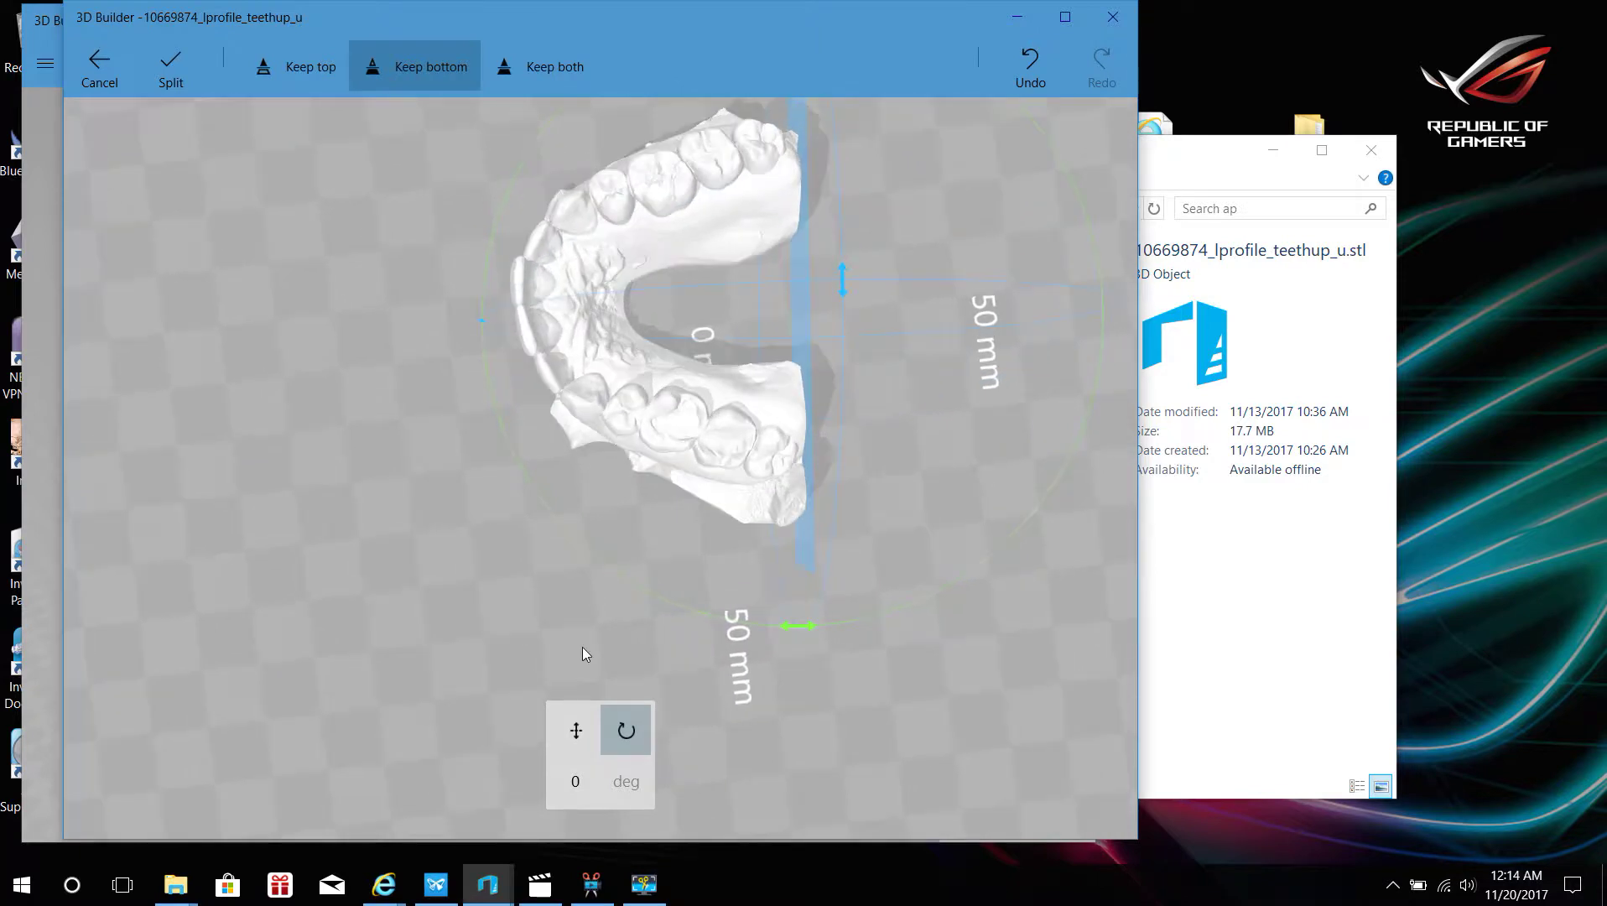
left_click_drag(818, 294, 816, 295)
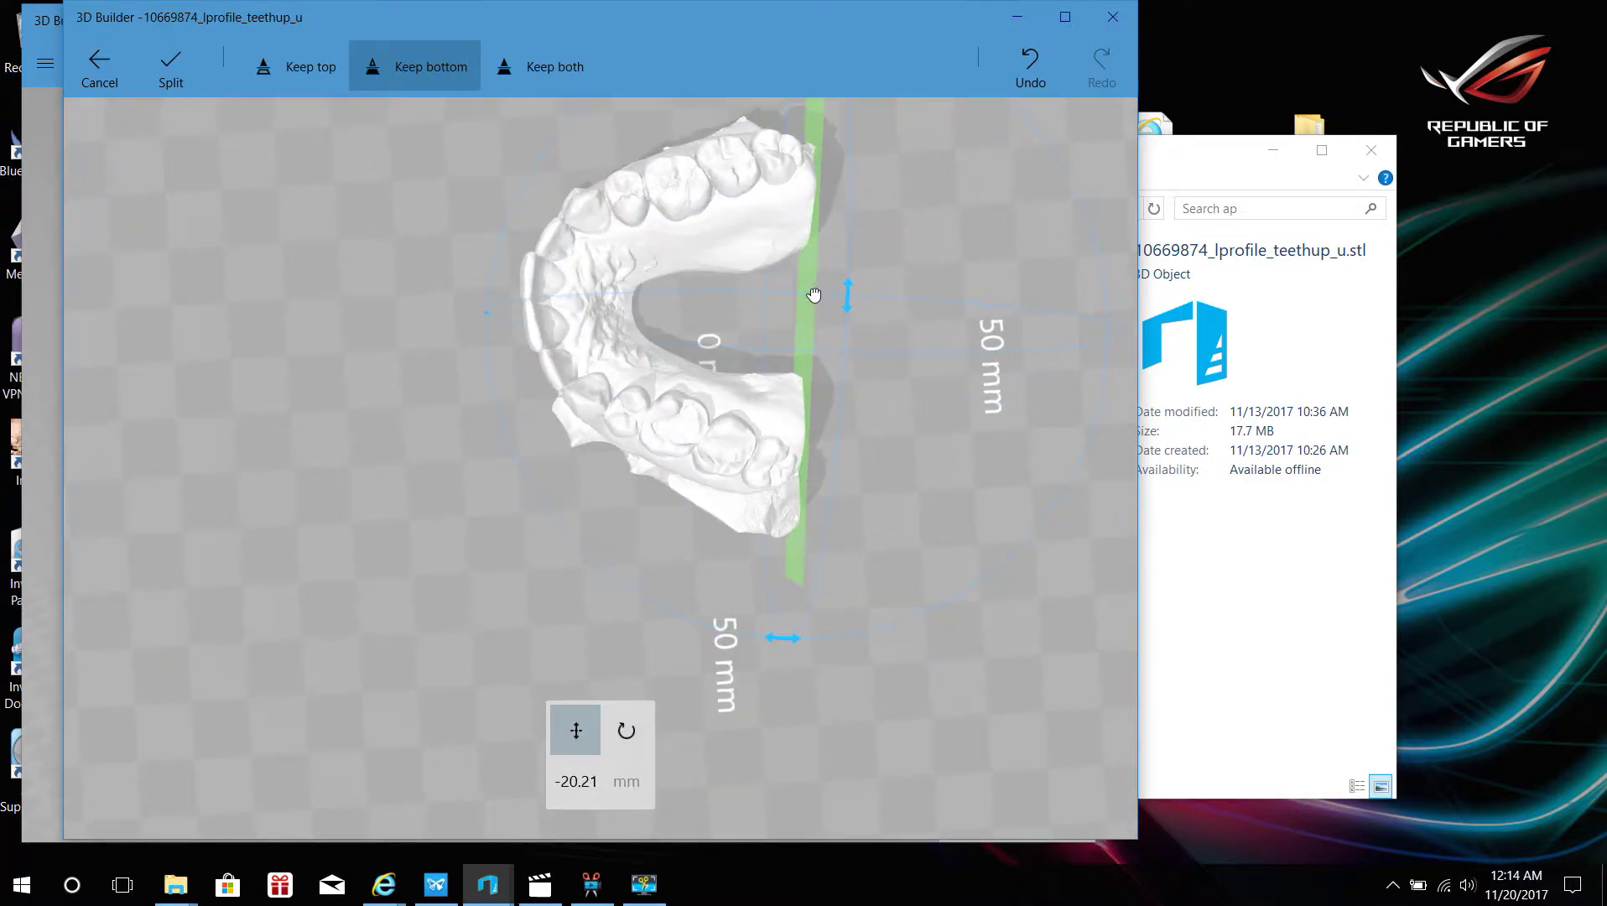
left_click(189, 64)
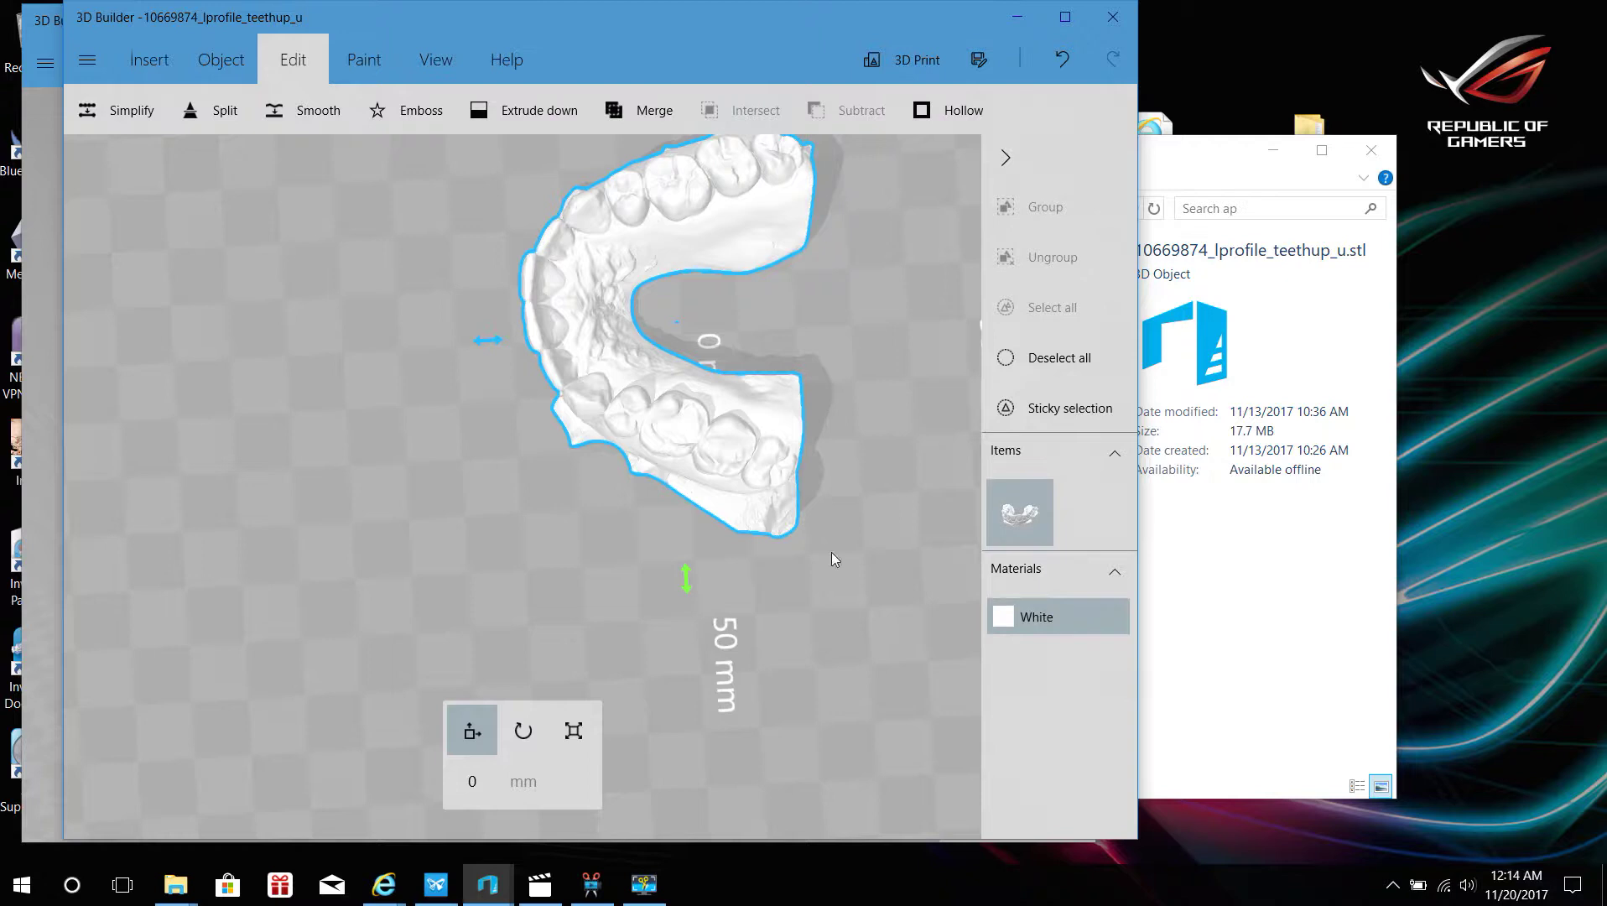
scroll(679, 477, "up", 3)
right_click_drag(665, 478, 694, 402)
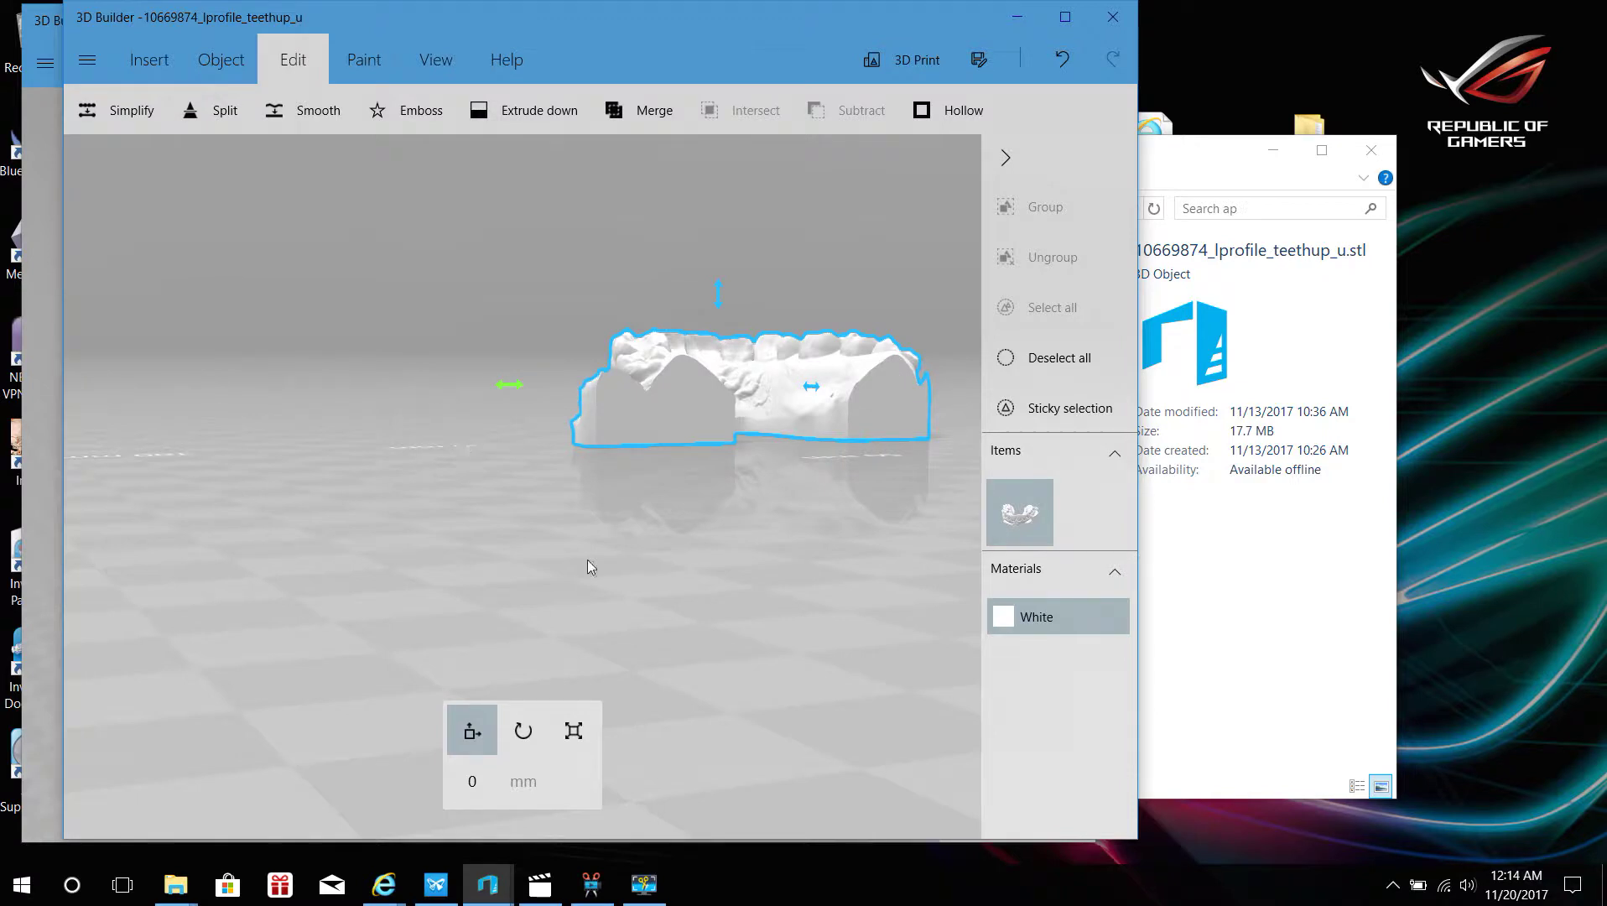
mouse_move(588, 559)
right_mouse_down()
mouse_move(785, 627)
mouse_move(837, 304)
right_mouse_up()
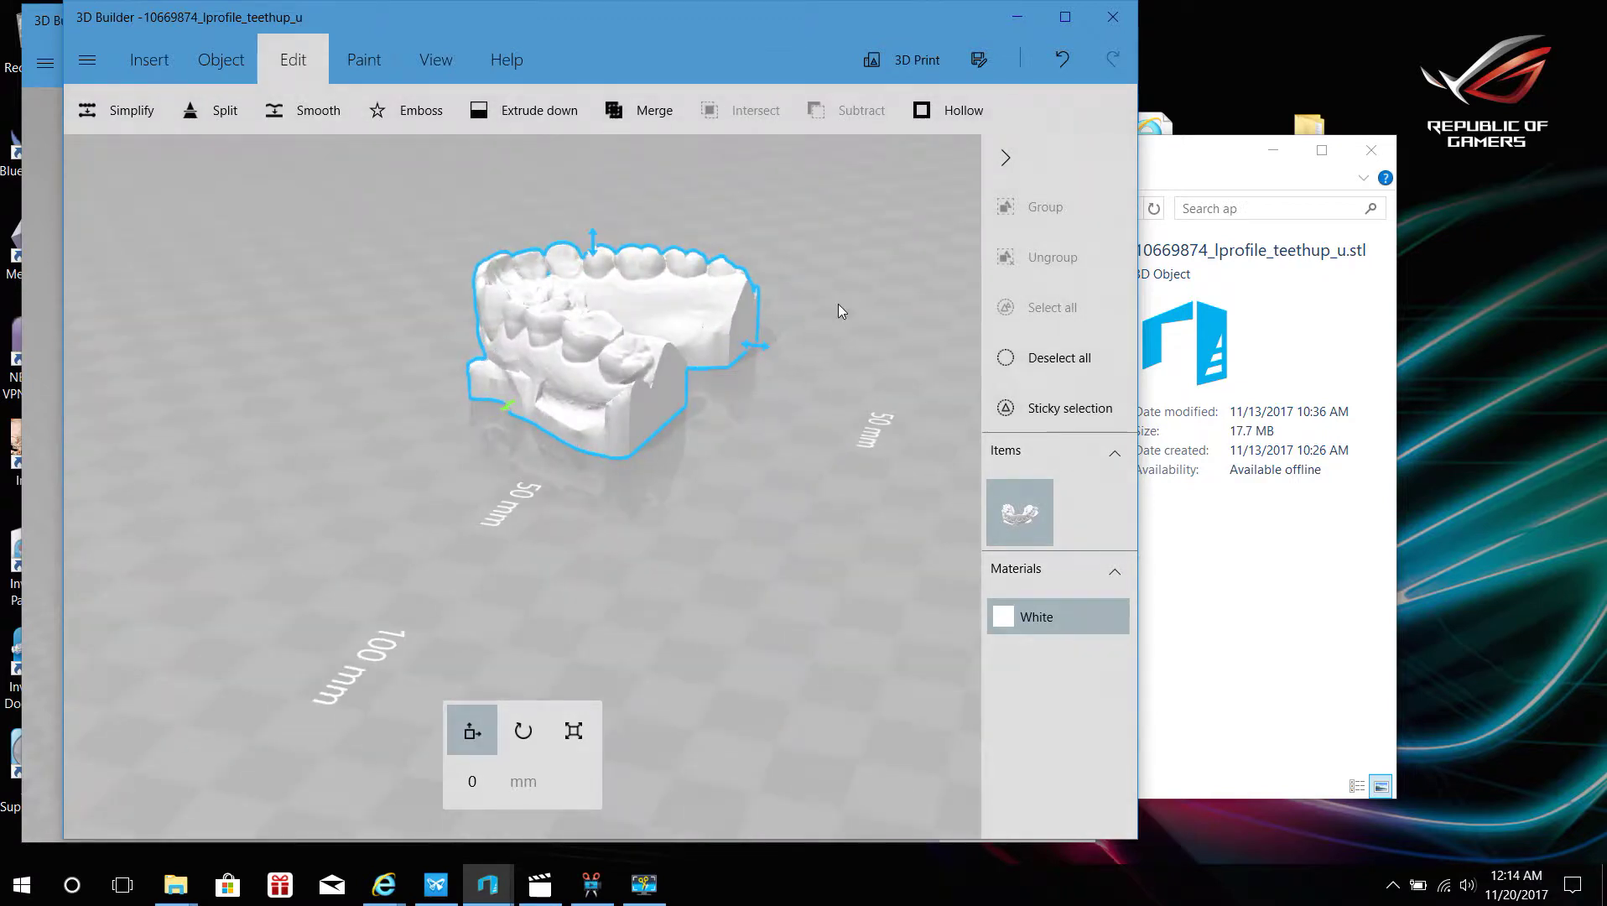
Hollow the trimmed teeth model with 2.5 mm minimal walls and return to editing
left_click(944, 109)
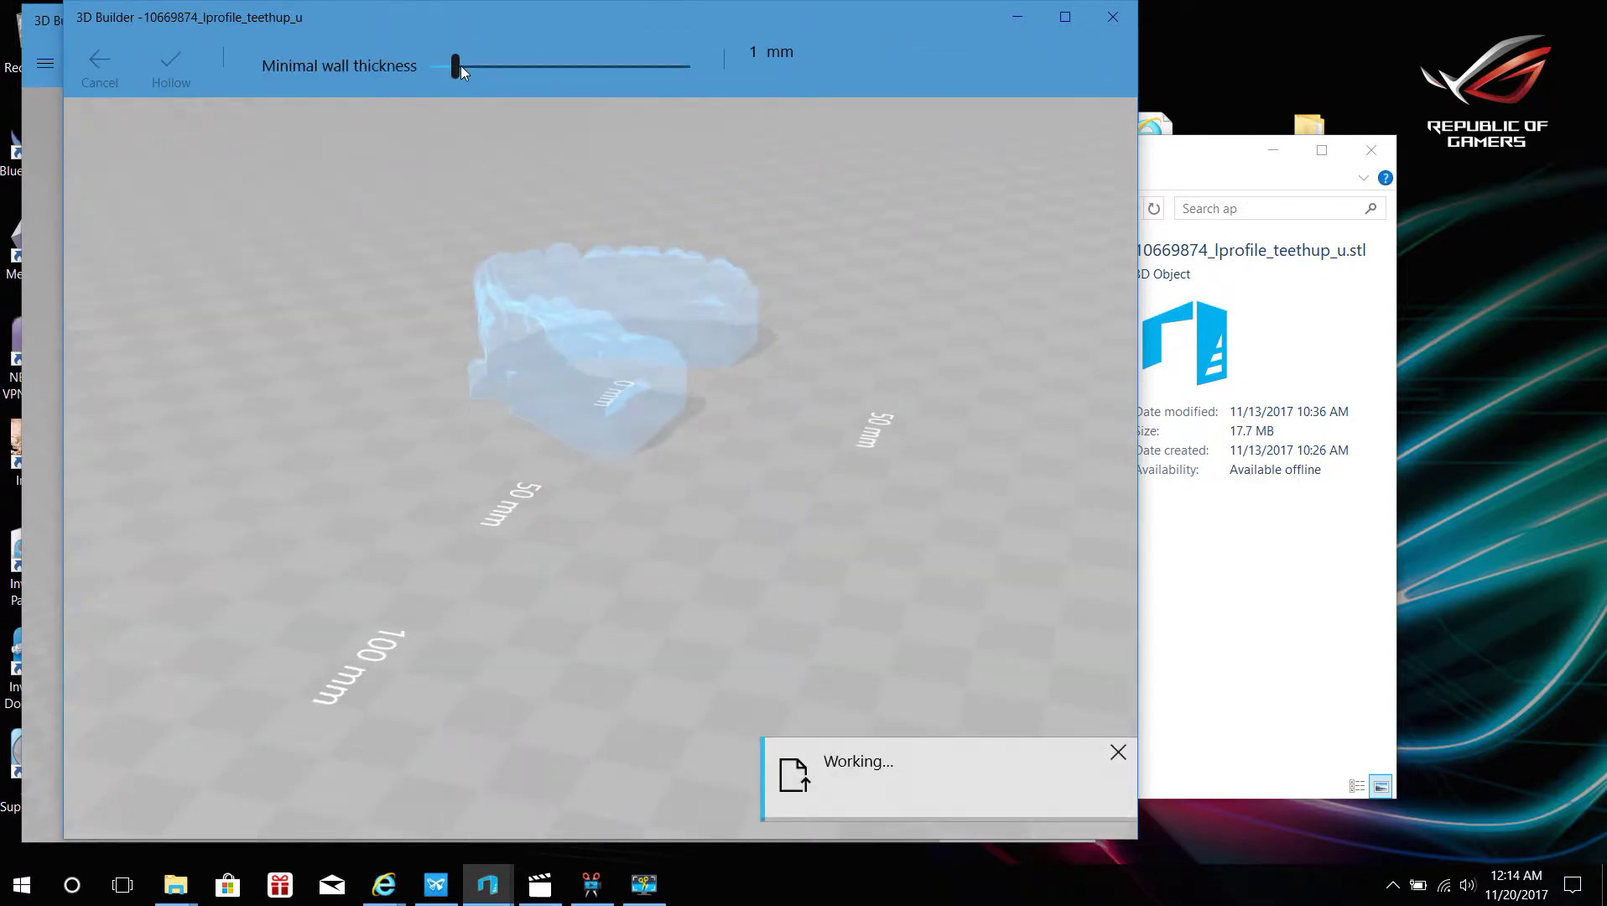
left_click_drag(455, 65, 493, 64)
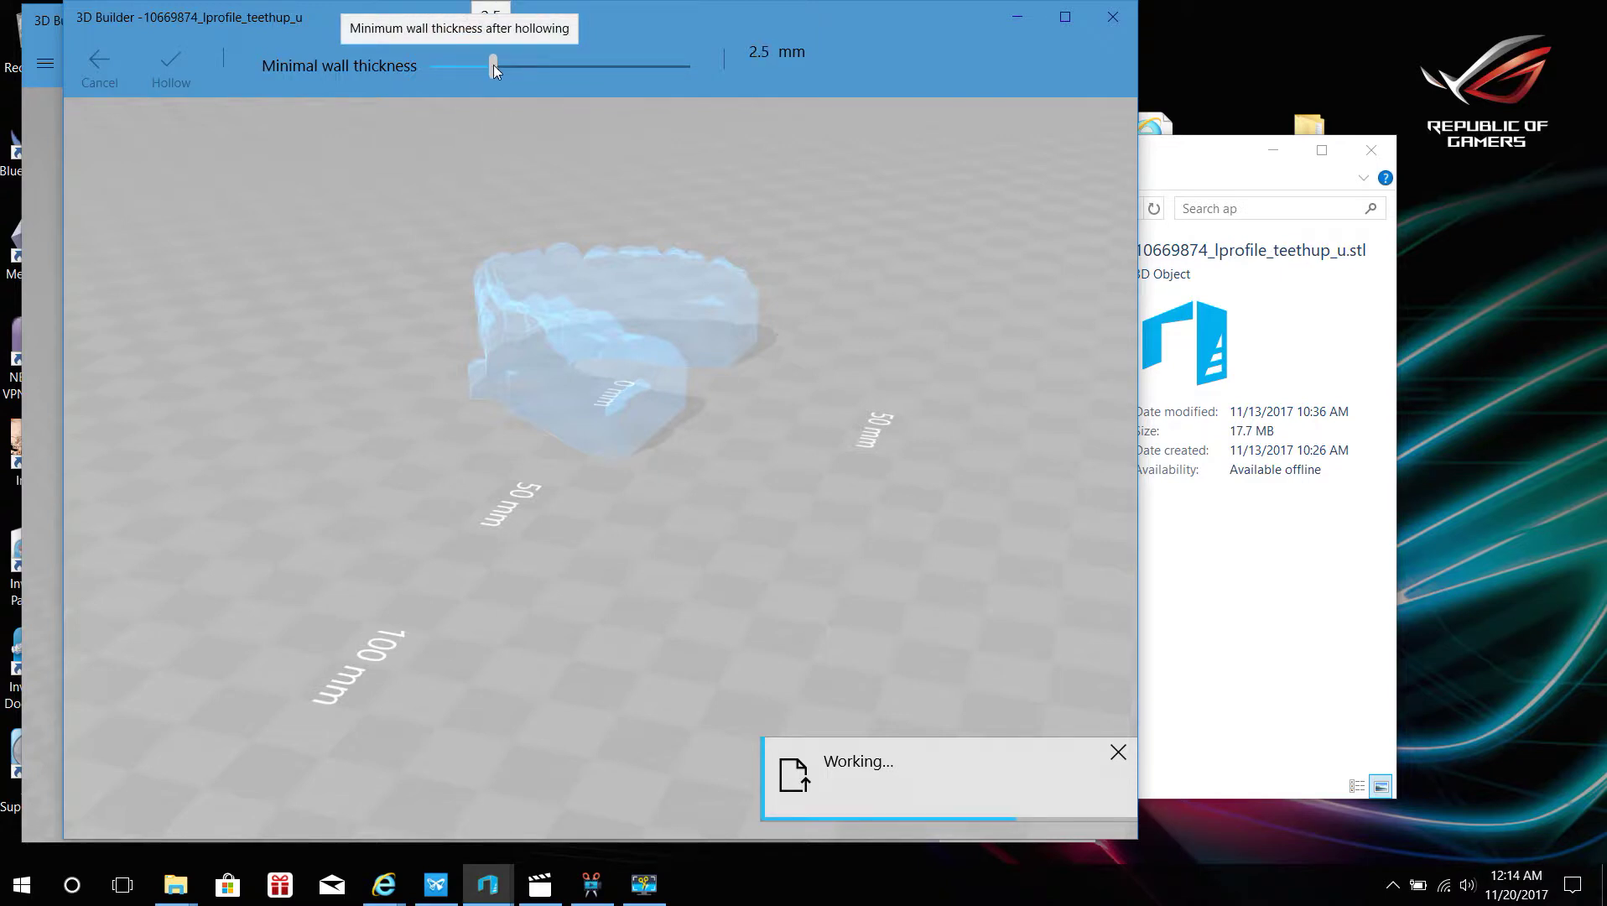
left_click(172, 61)
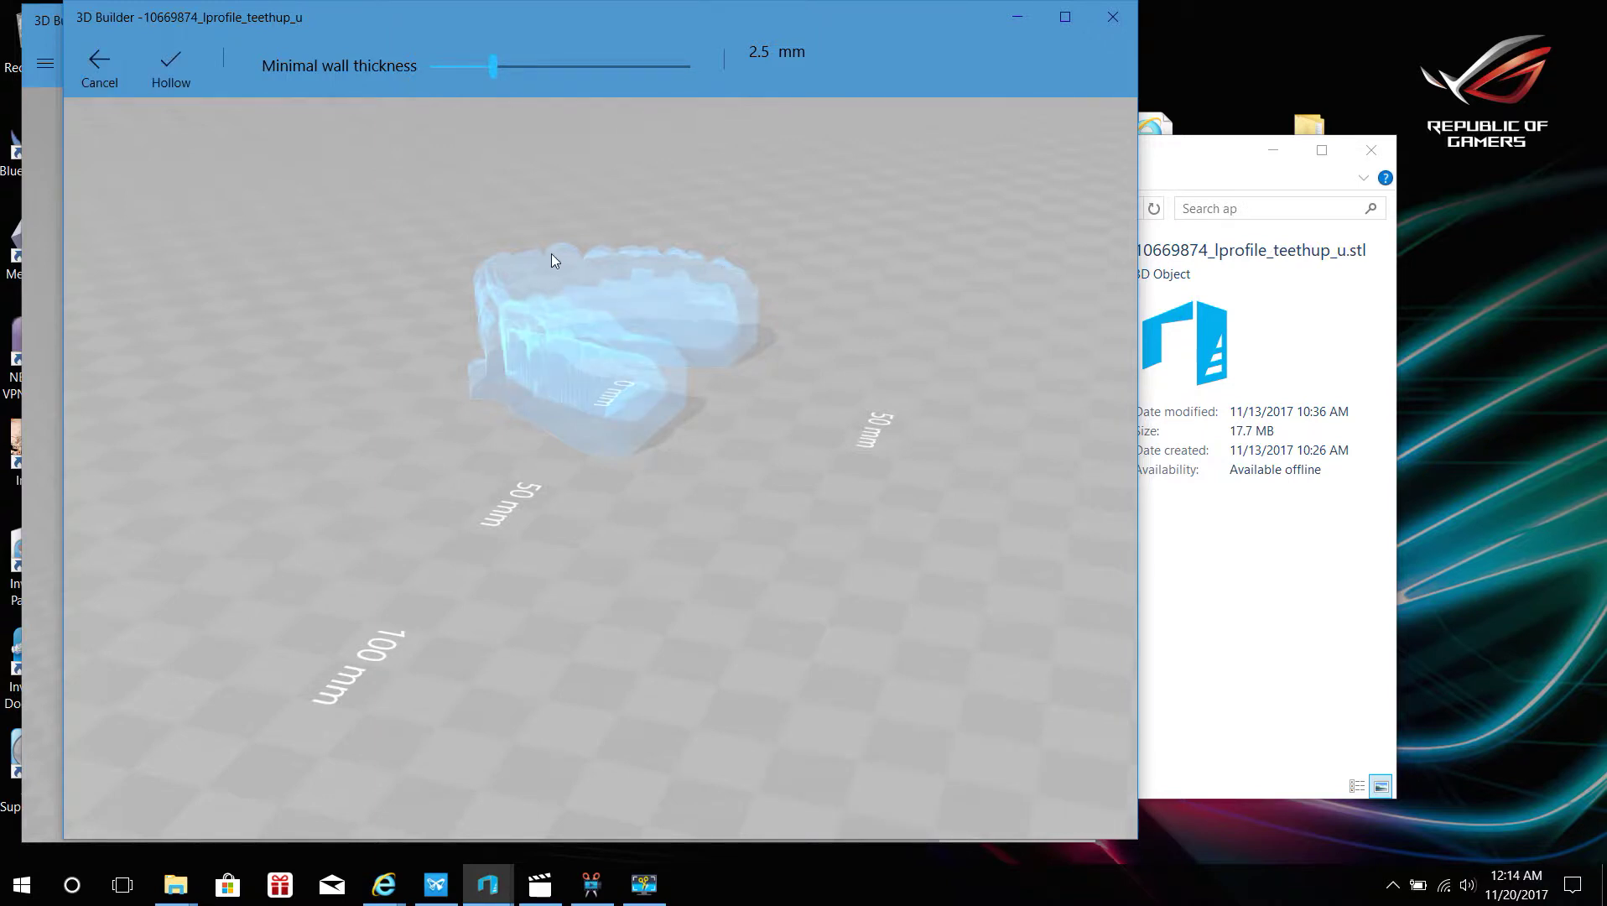
left_click(164, 64)
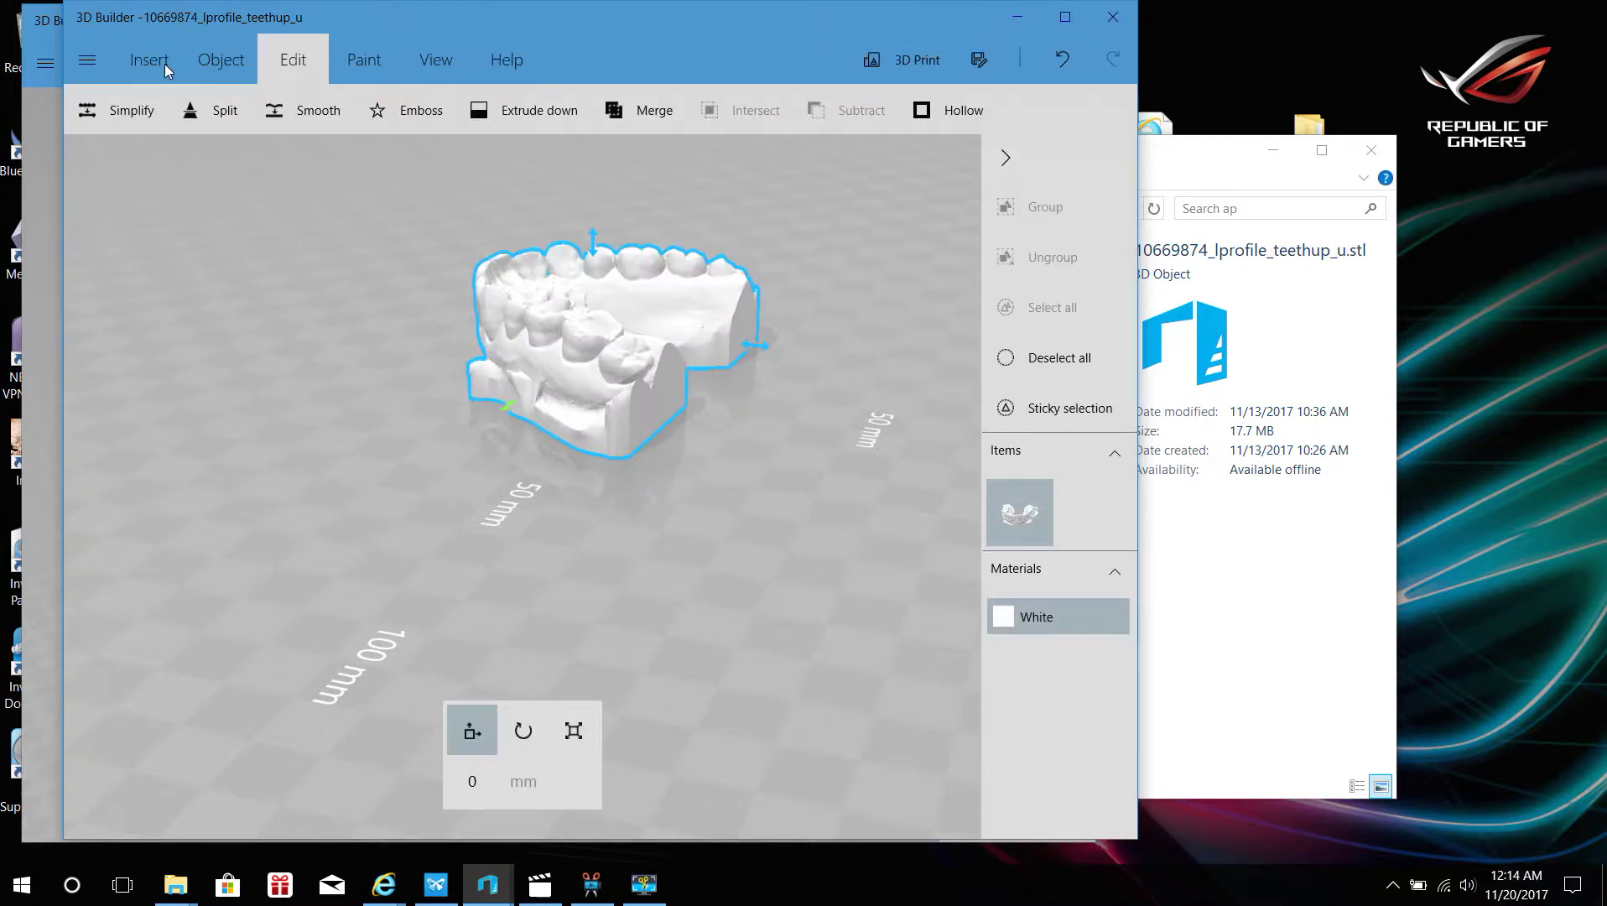
mouse_move(650, 505)
left_mouse_down()
mouse_move(609, 552)
mouse_move(675, 427)
mouse_move(703, 521)
mouse_move(804, 509)
left_mouse_up()
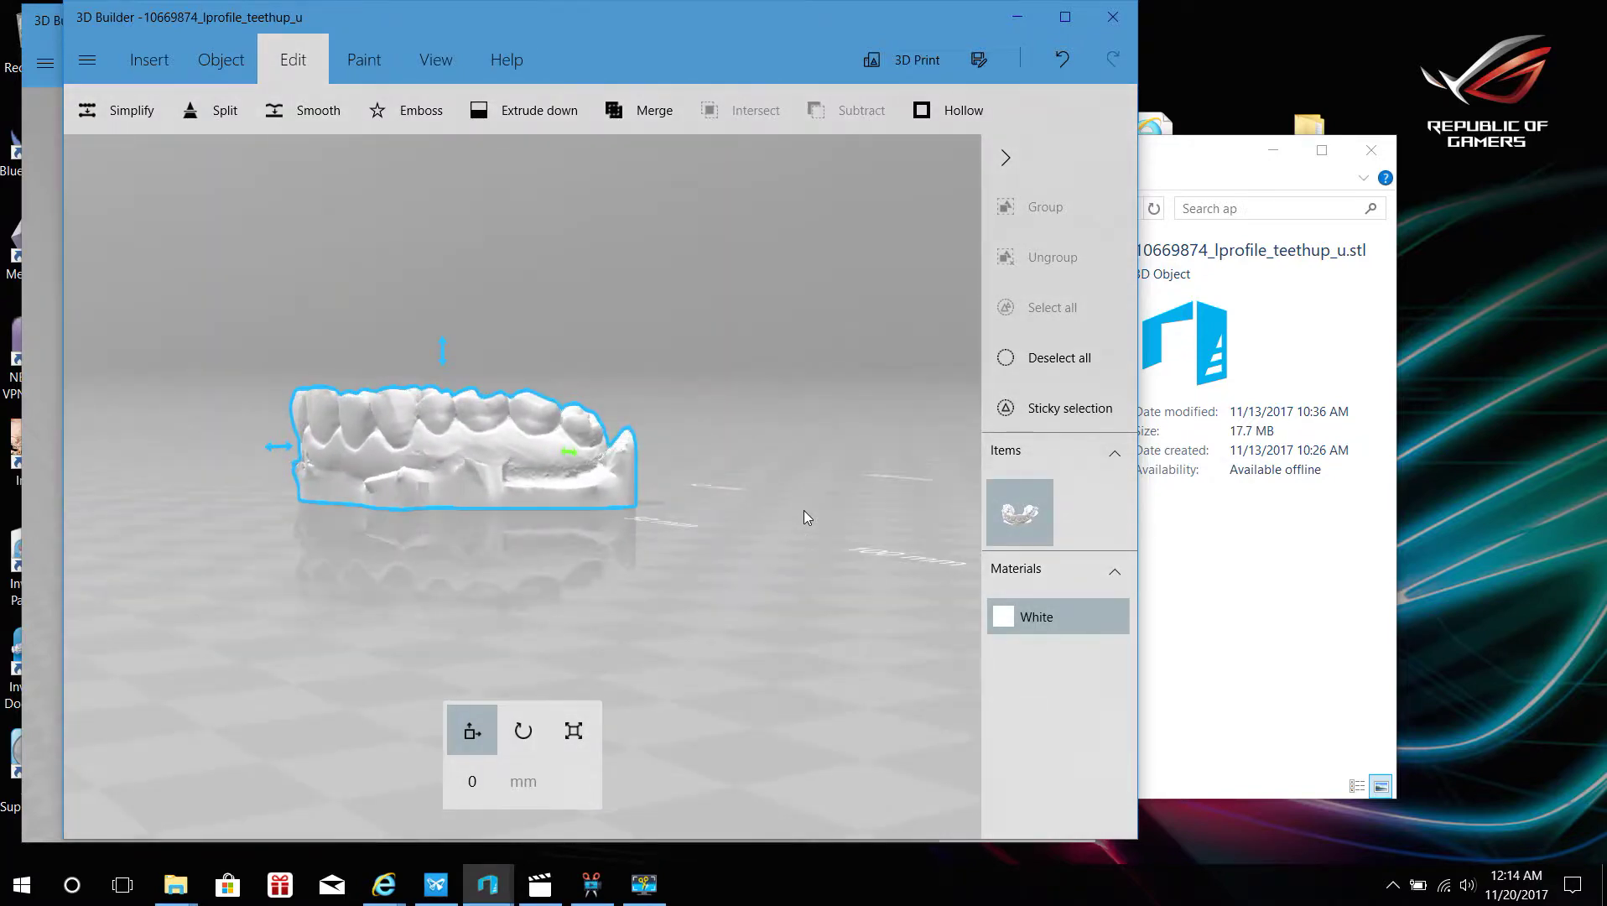
Split with Keep top, lowering the cutting plane to 3.41 mm above the base
left_click(221, 110)
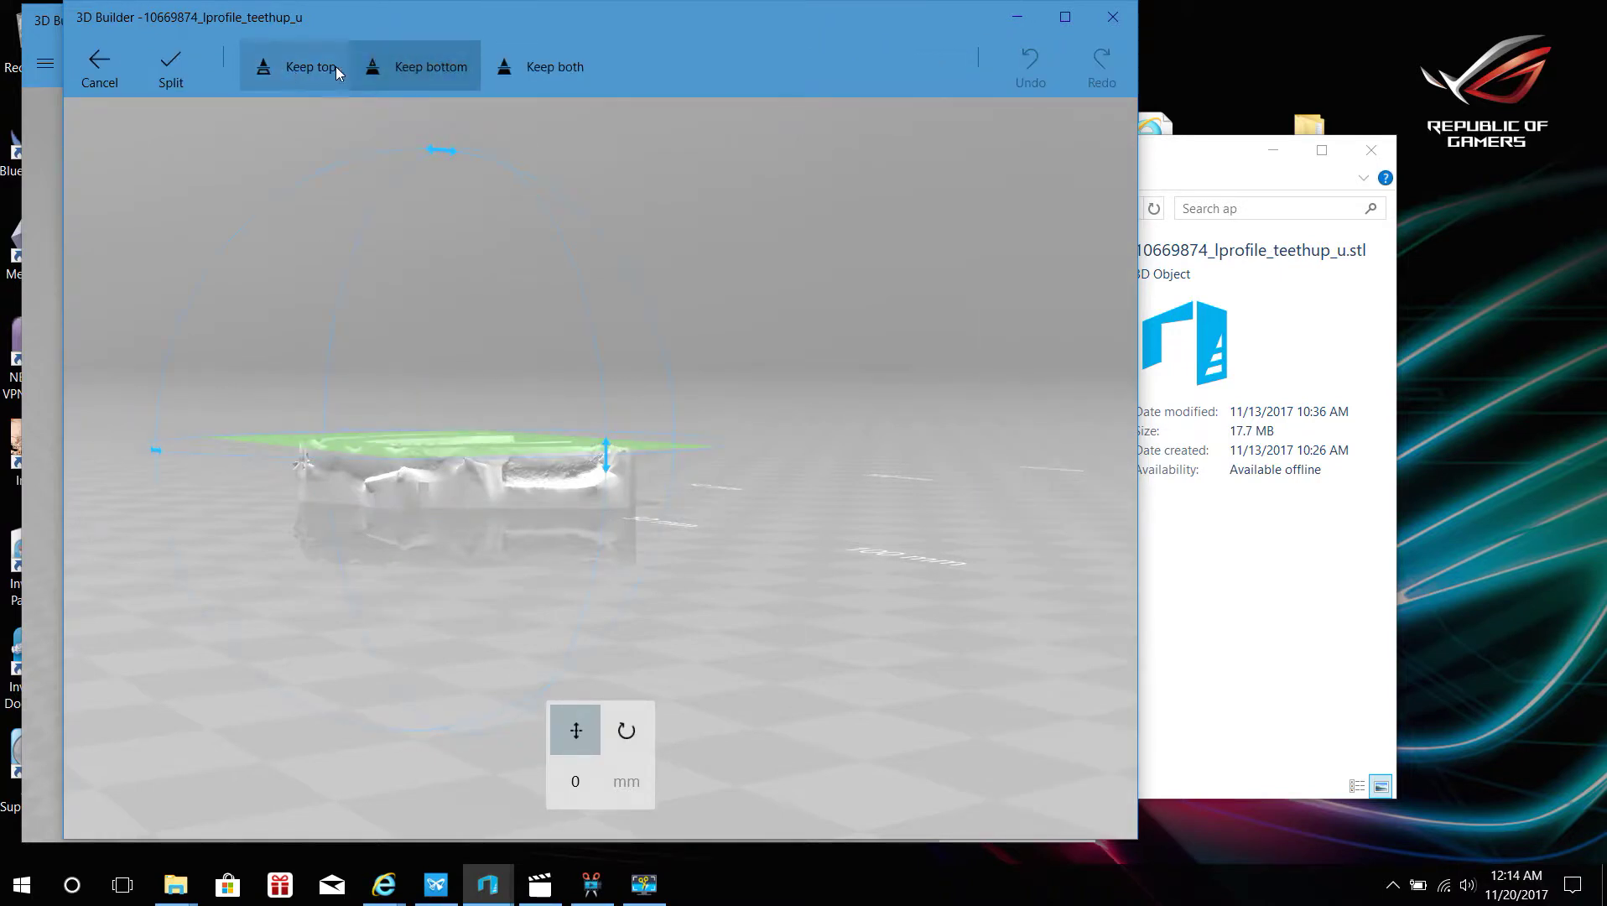
left_click(303, 65)
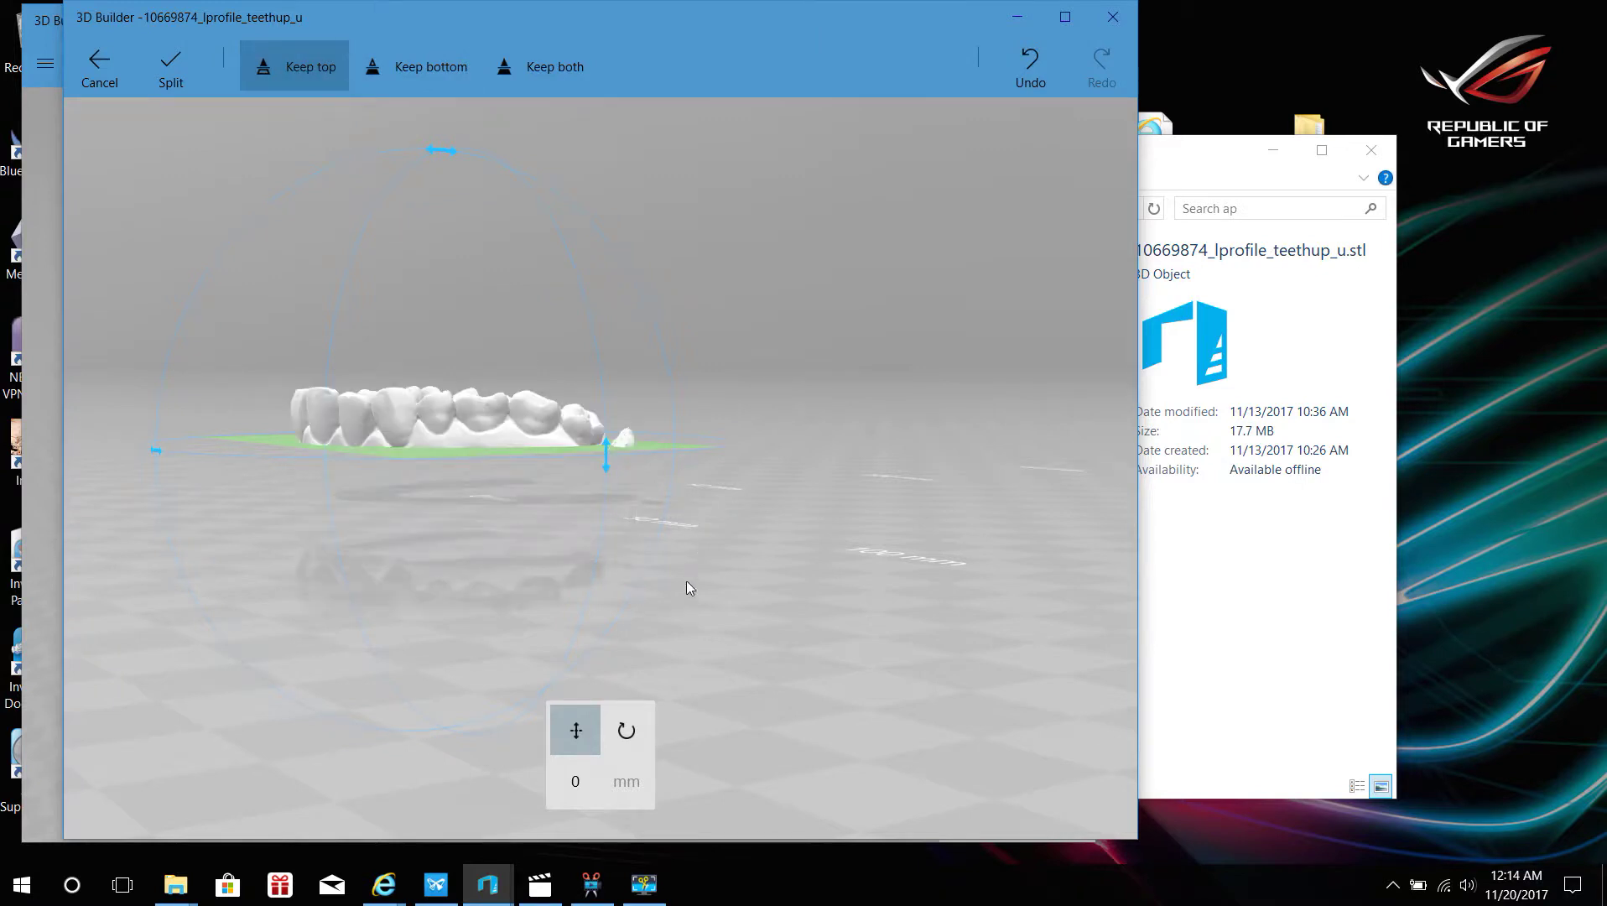
left_click_drag(487, 442, 487, 484)
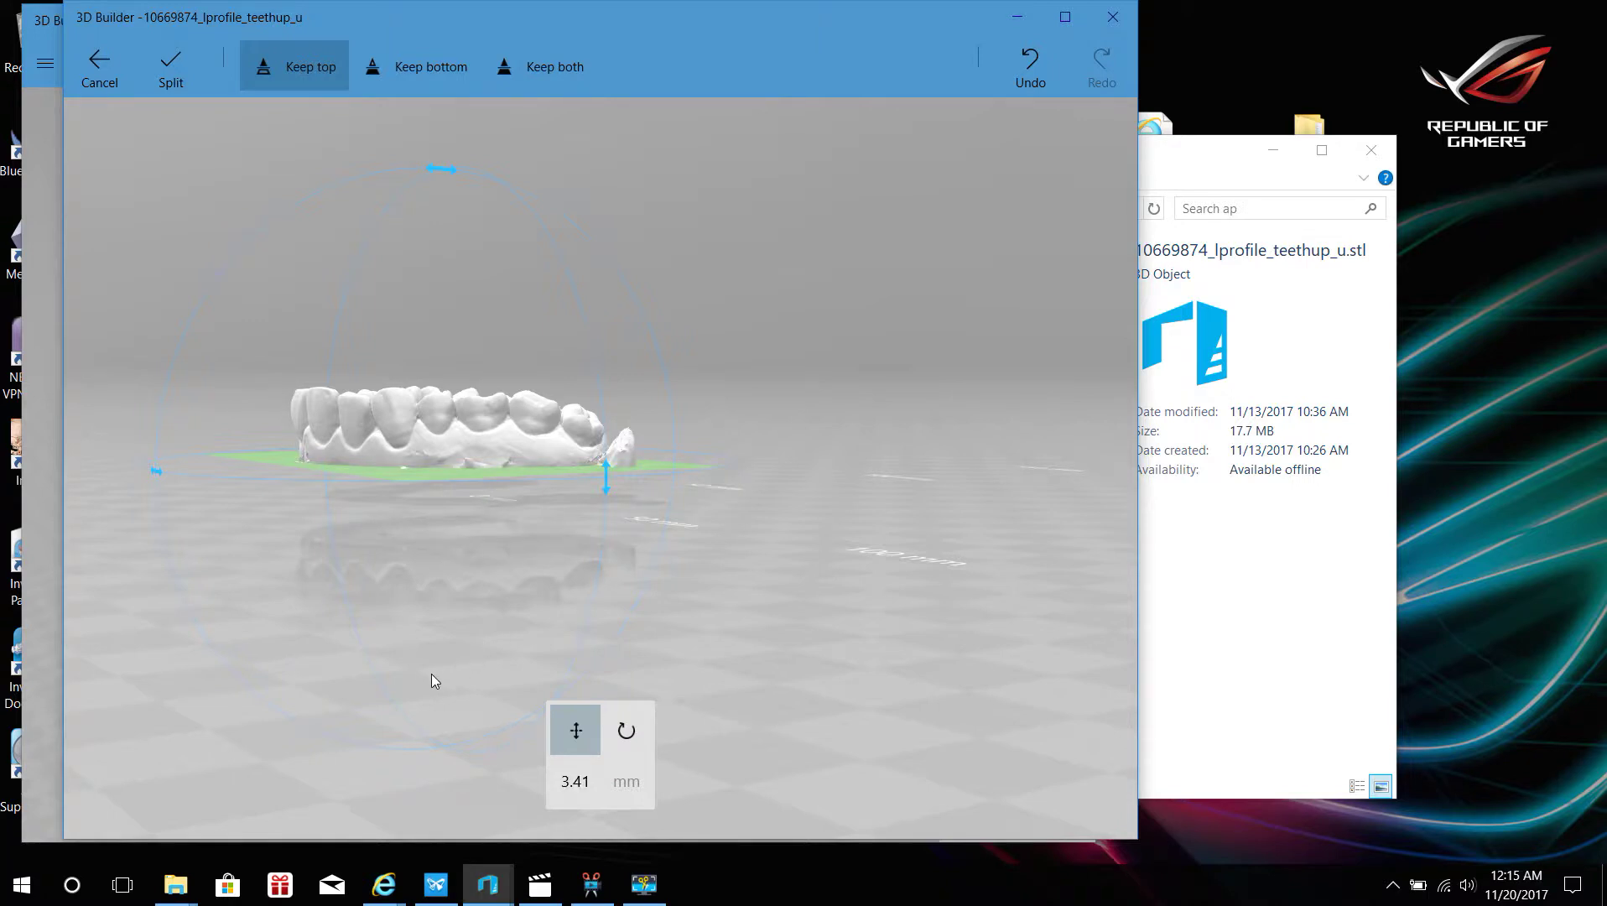
mouse_move(418, 692)
left_mouse_down()
mouse_move(461, 329)
mouse_move(503, 317)
mouse_move(553, 335)
mouse_move(534, 453)
left_mouse_up()
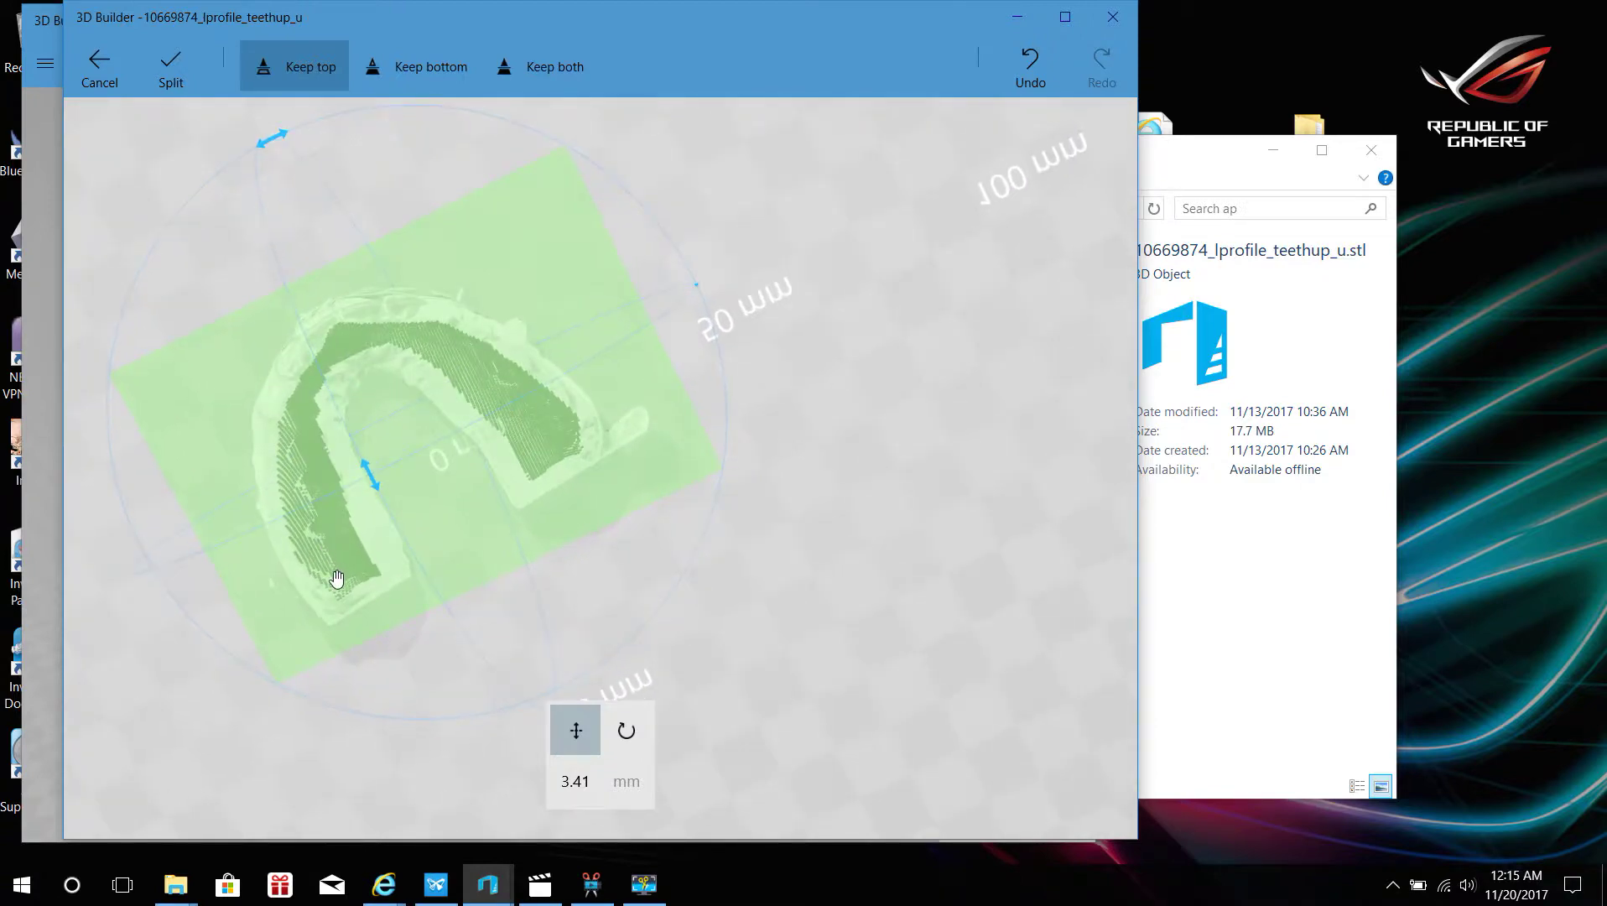
left_click(171, 66)
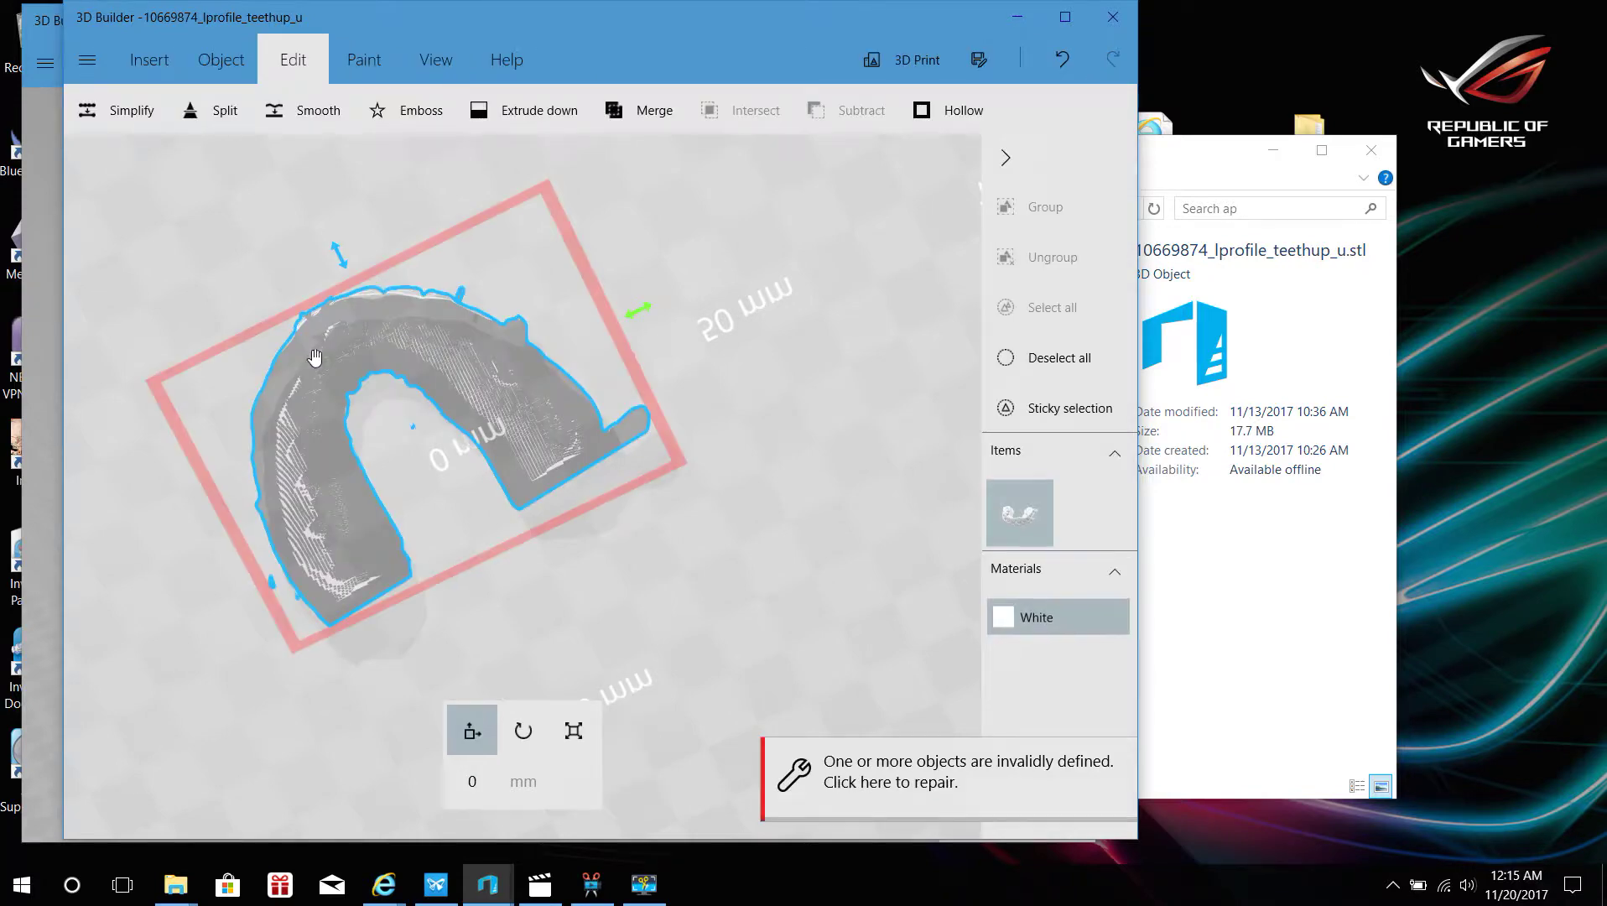
Turn the view to the model's front and start the Emboss text tool
mouse_move(850, 393)
left_mouse_down()
mouse_move(715, 531)
mouse_move(667, 724)
left_mouse_up()
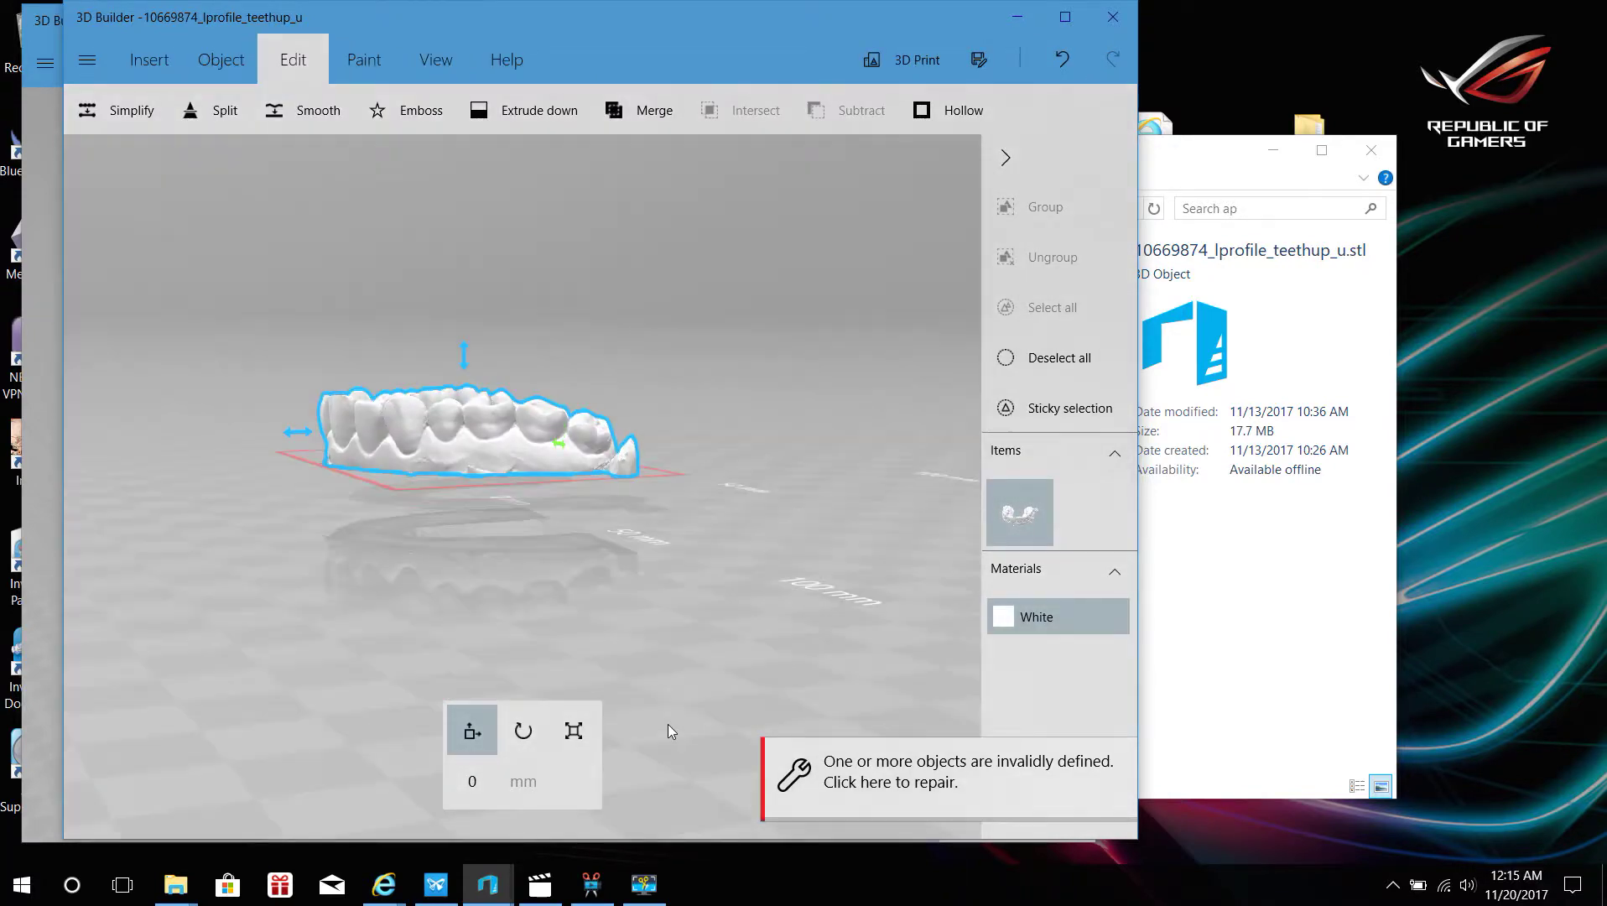
mouse_move(276, 618)
left_mouse_down()
mouse_move(509, 572)
mouse_move(647, 621)
mouse_move(704, 337)
mouse_move(637, 642)
mouse_move(637, 602)
left_mouse_up()
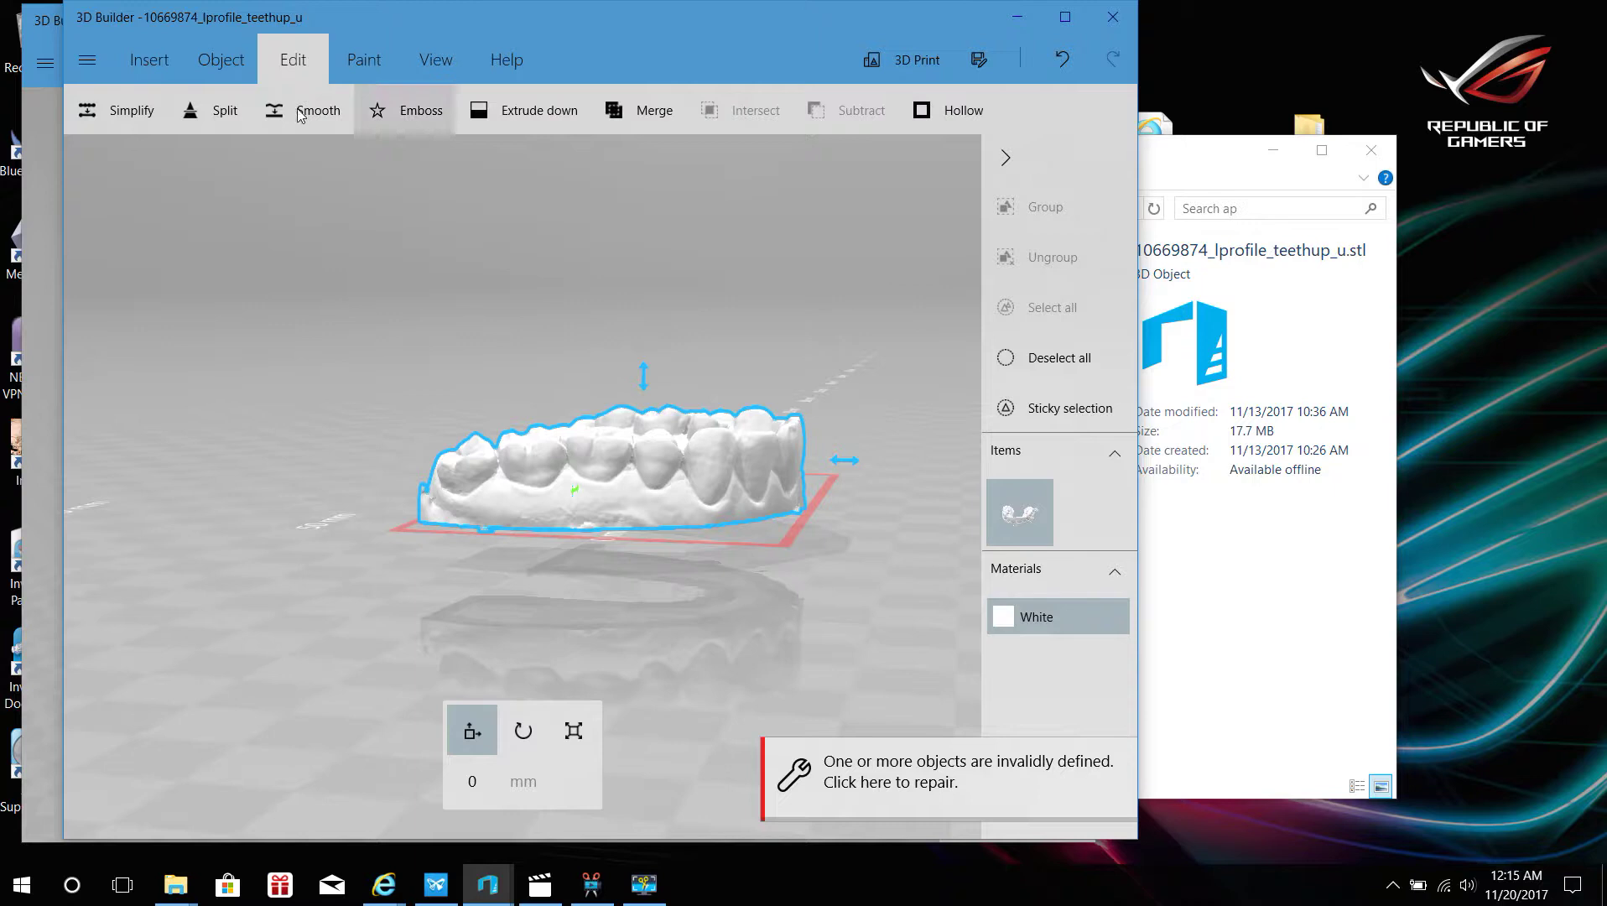
left_click(420, 111)
Emboss the label JOESMO2, scaled to about 6%, into the model's front
left_click(528, 62)
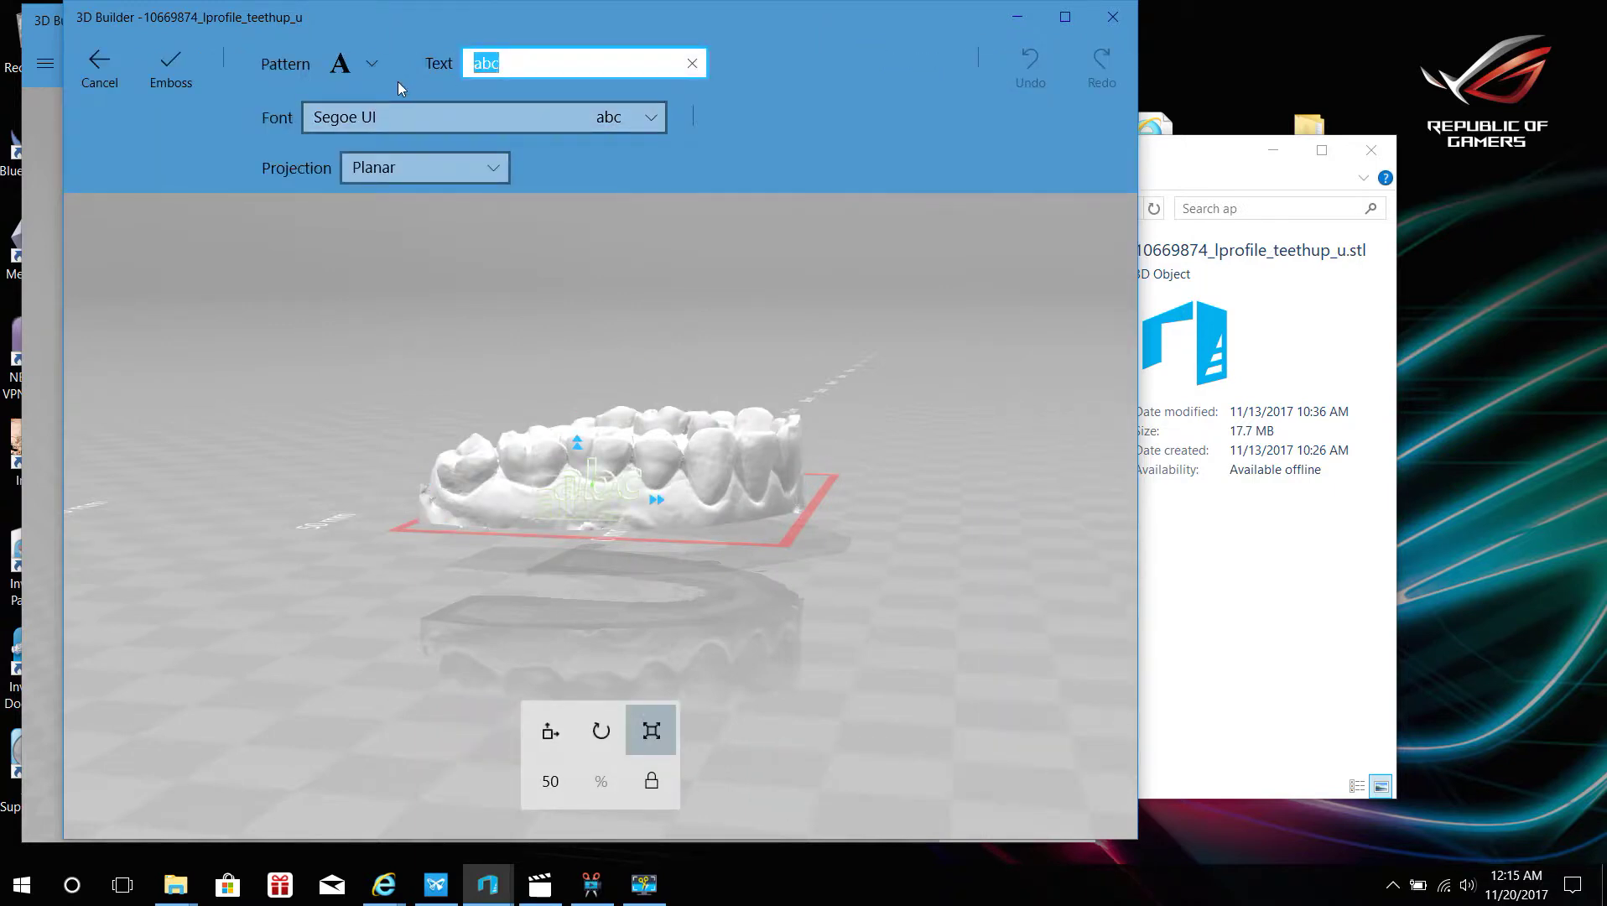
type("JOE")
type("SOME")
key("BackSpace")
key("BackSpace")
key("BackSpace")
type("MO2")
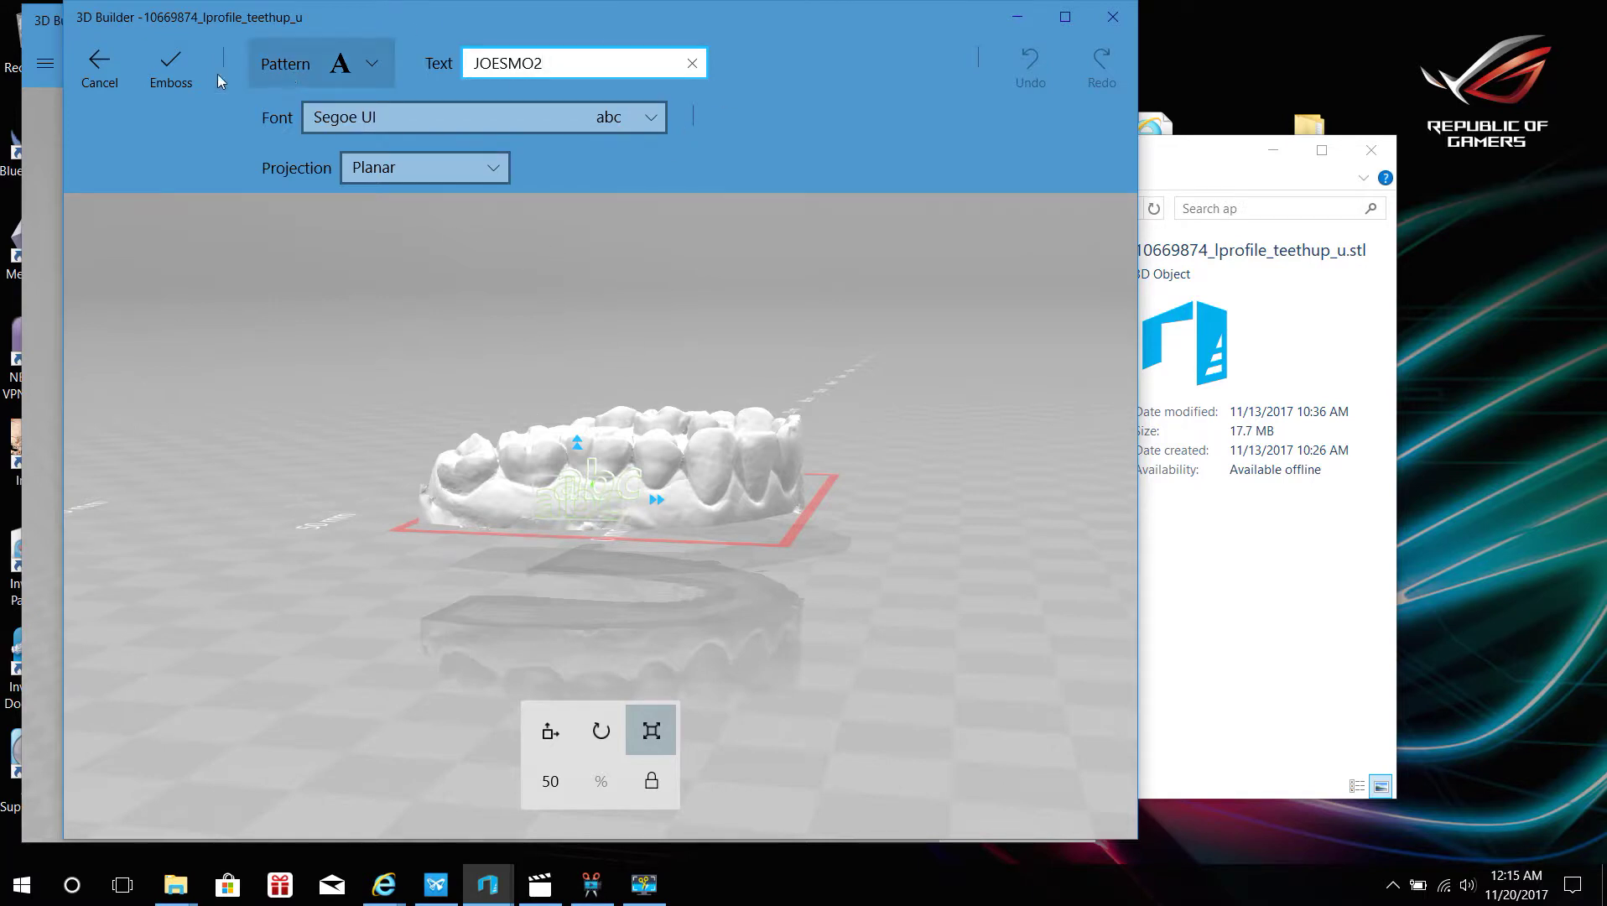
left_click(615, 492)
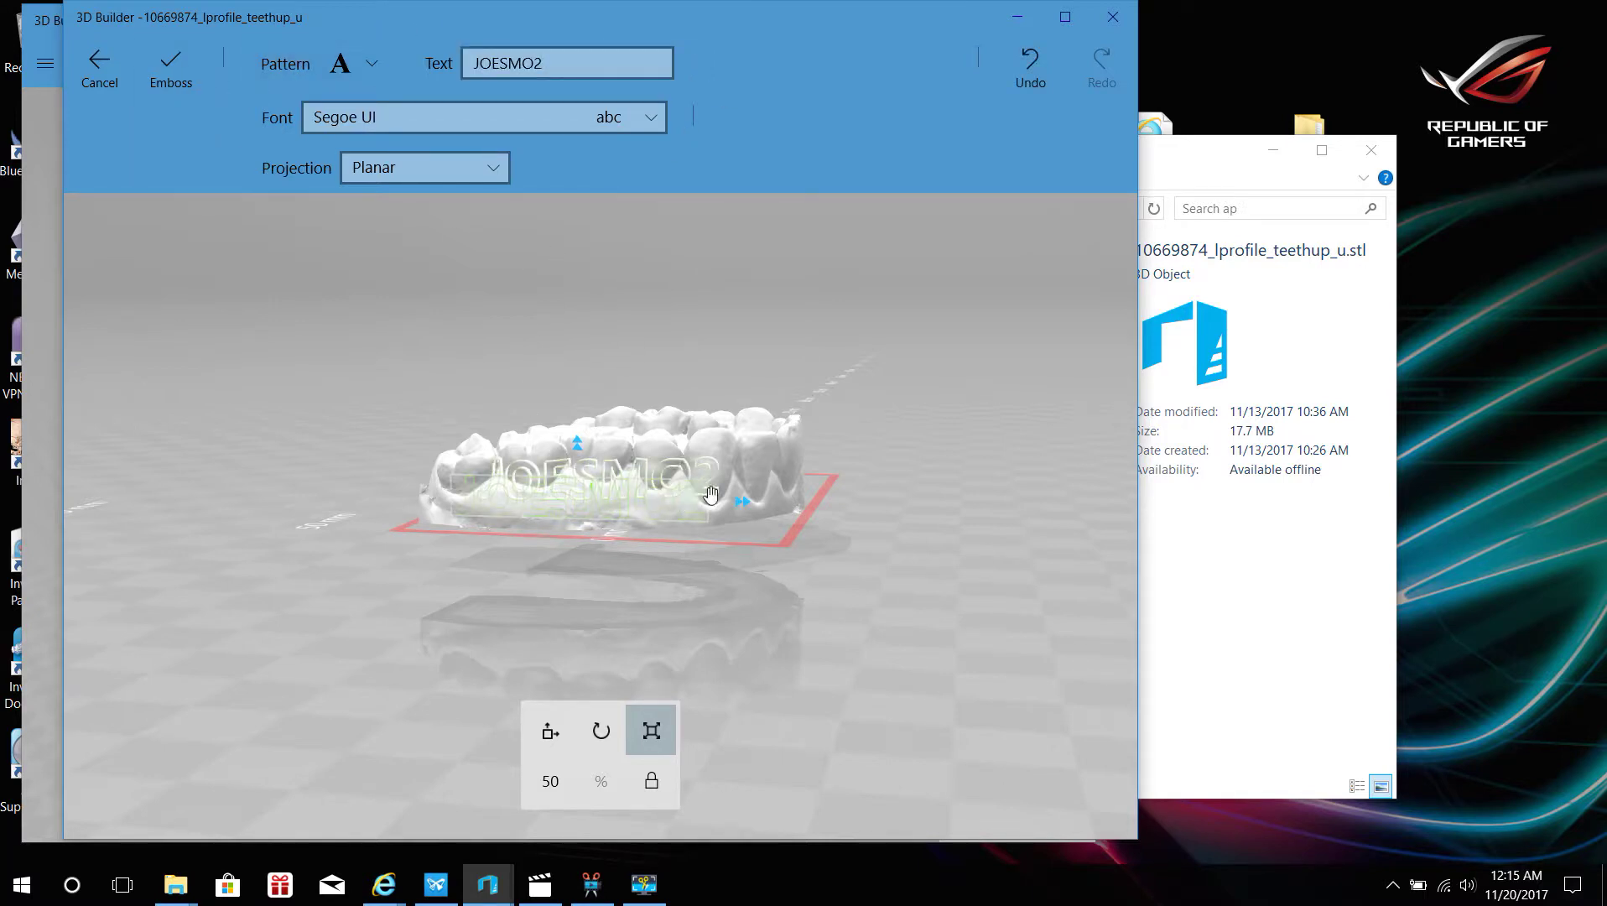
left_click_drag(744, 506, 614, 501)
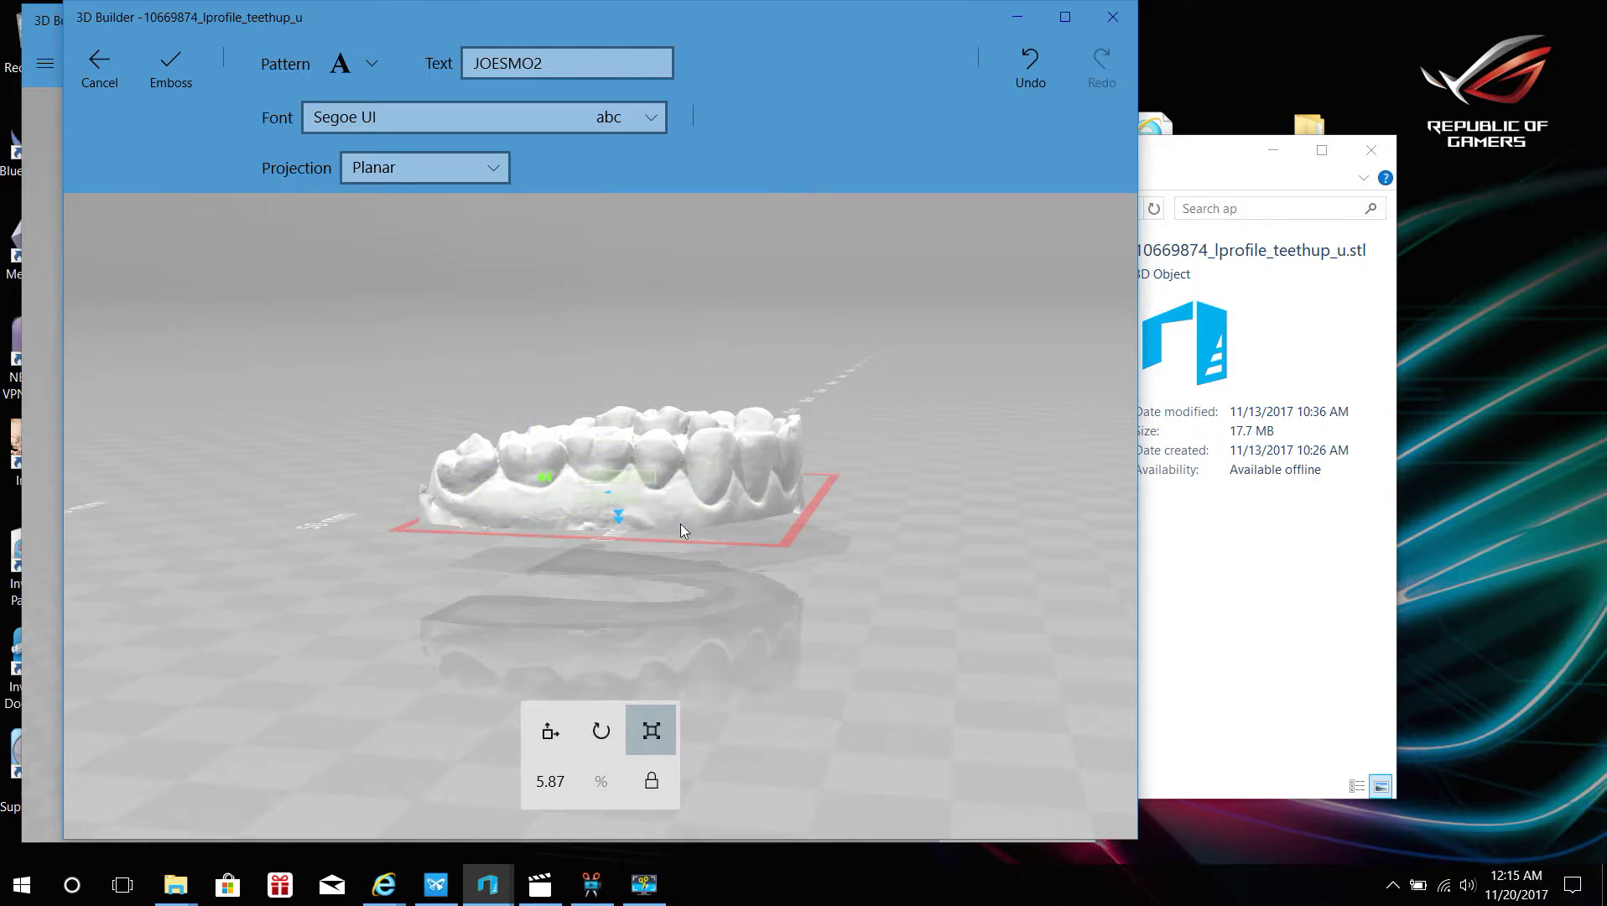
scroll(723, 524, "up", 5)
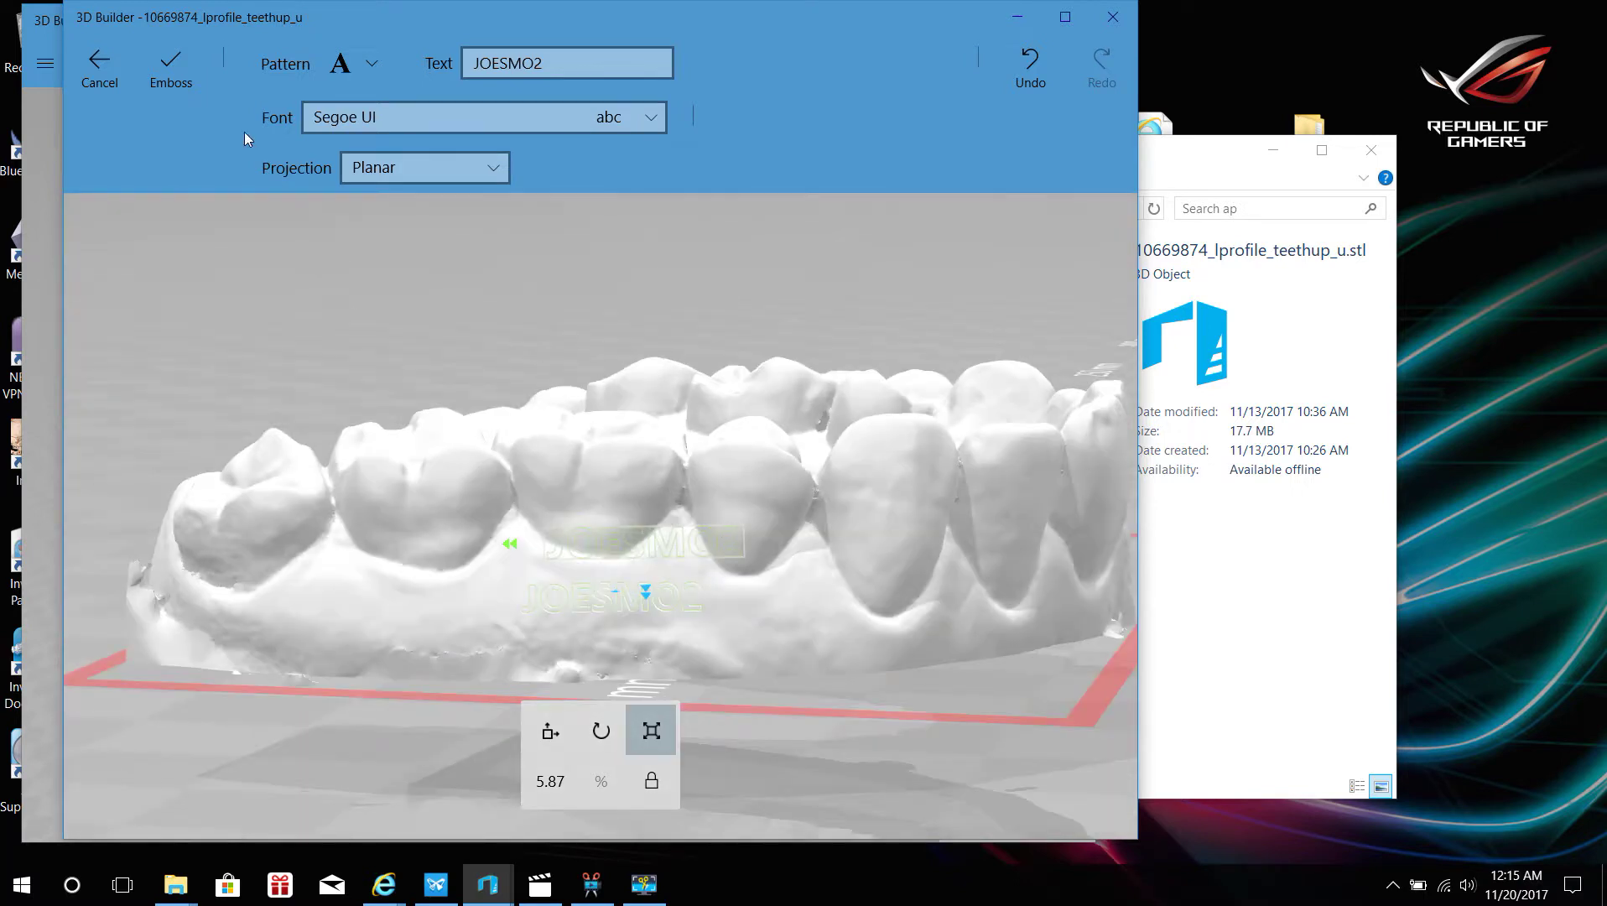
left_click(171, 69)
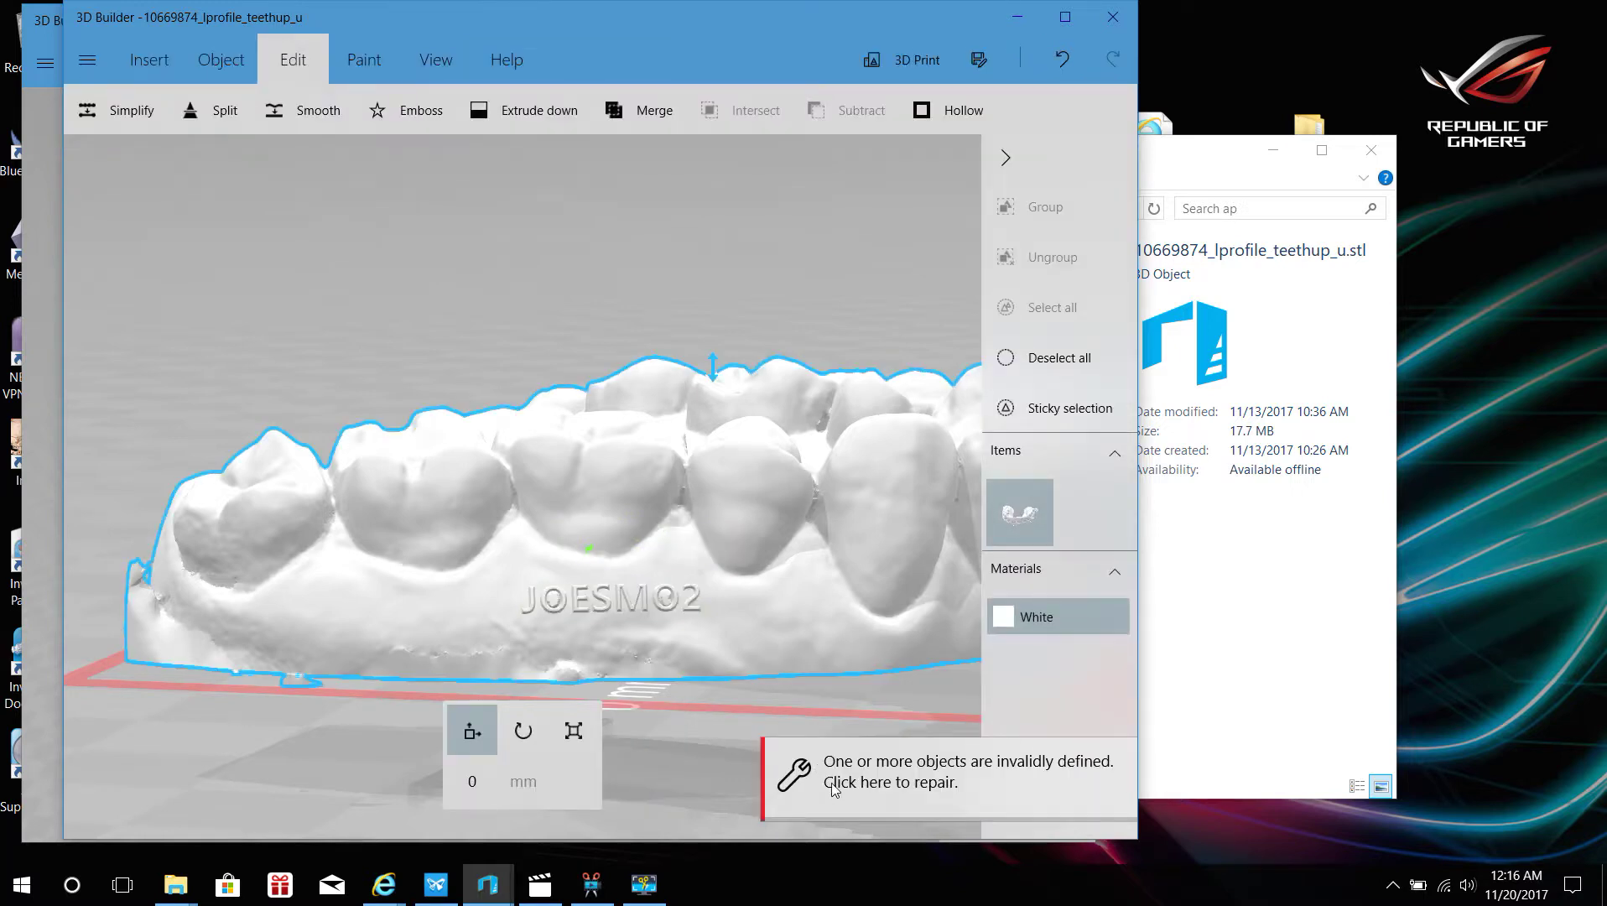
Save the model in STL format as joesmo.stl, overwriting the old file, then minimize the window
left_click(93, 59)
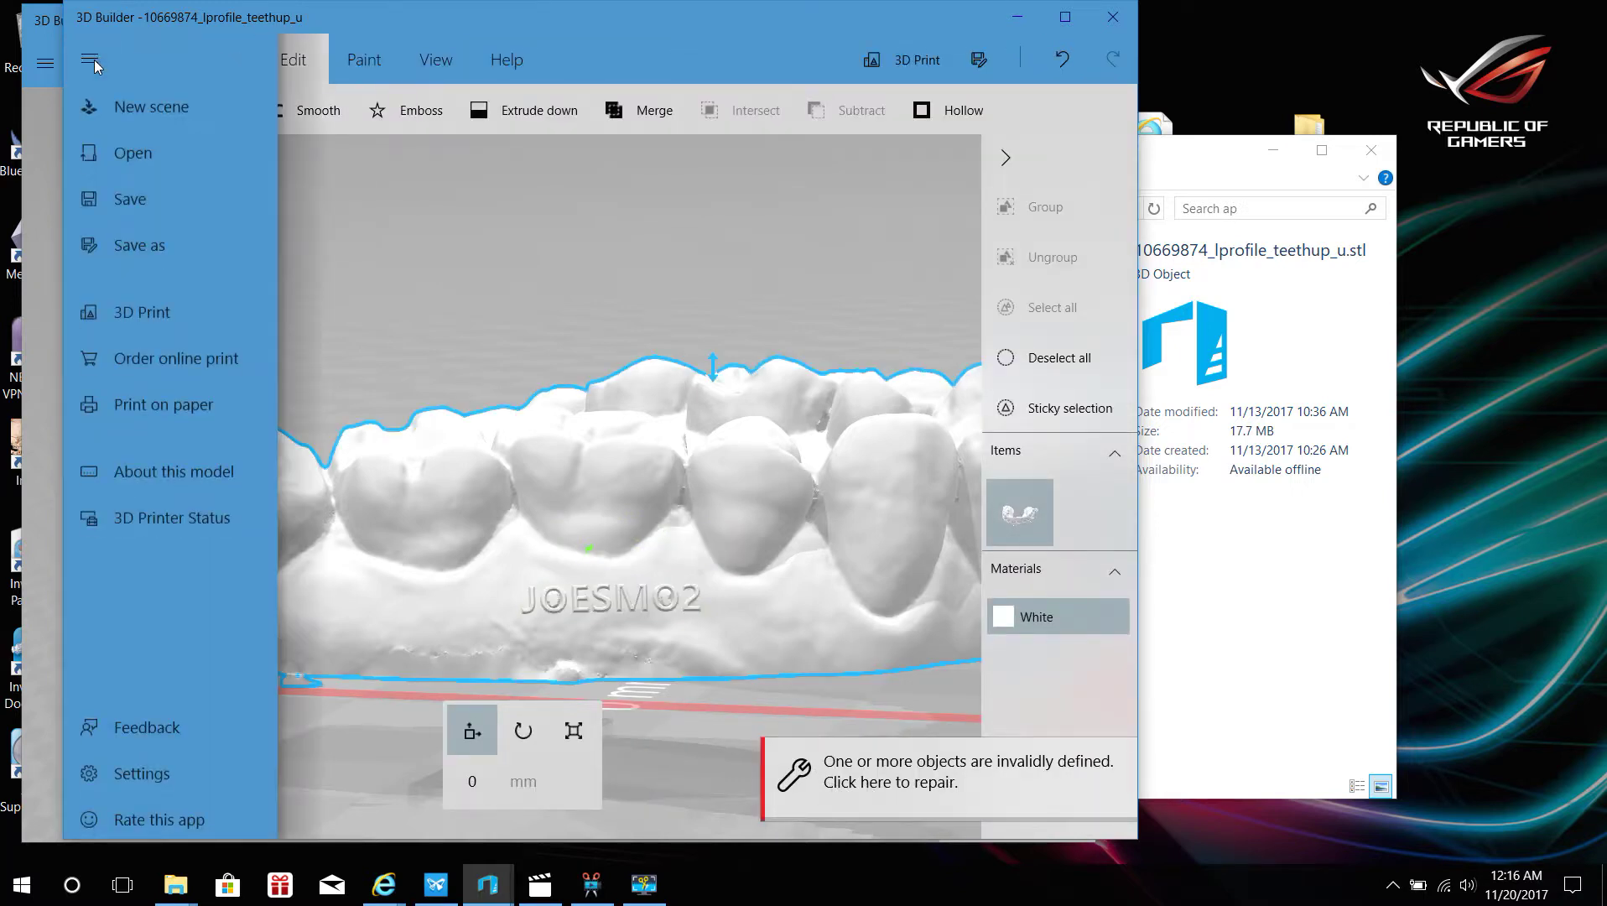
left_click(133, 245)
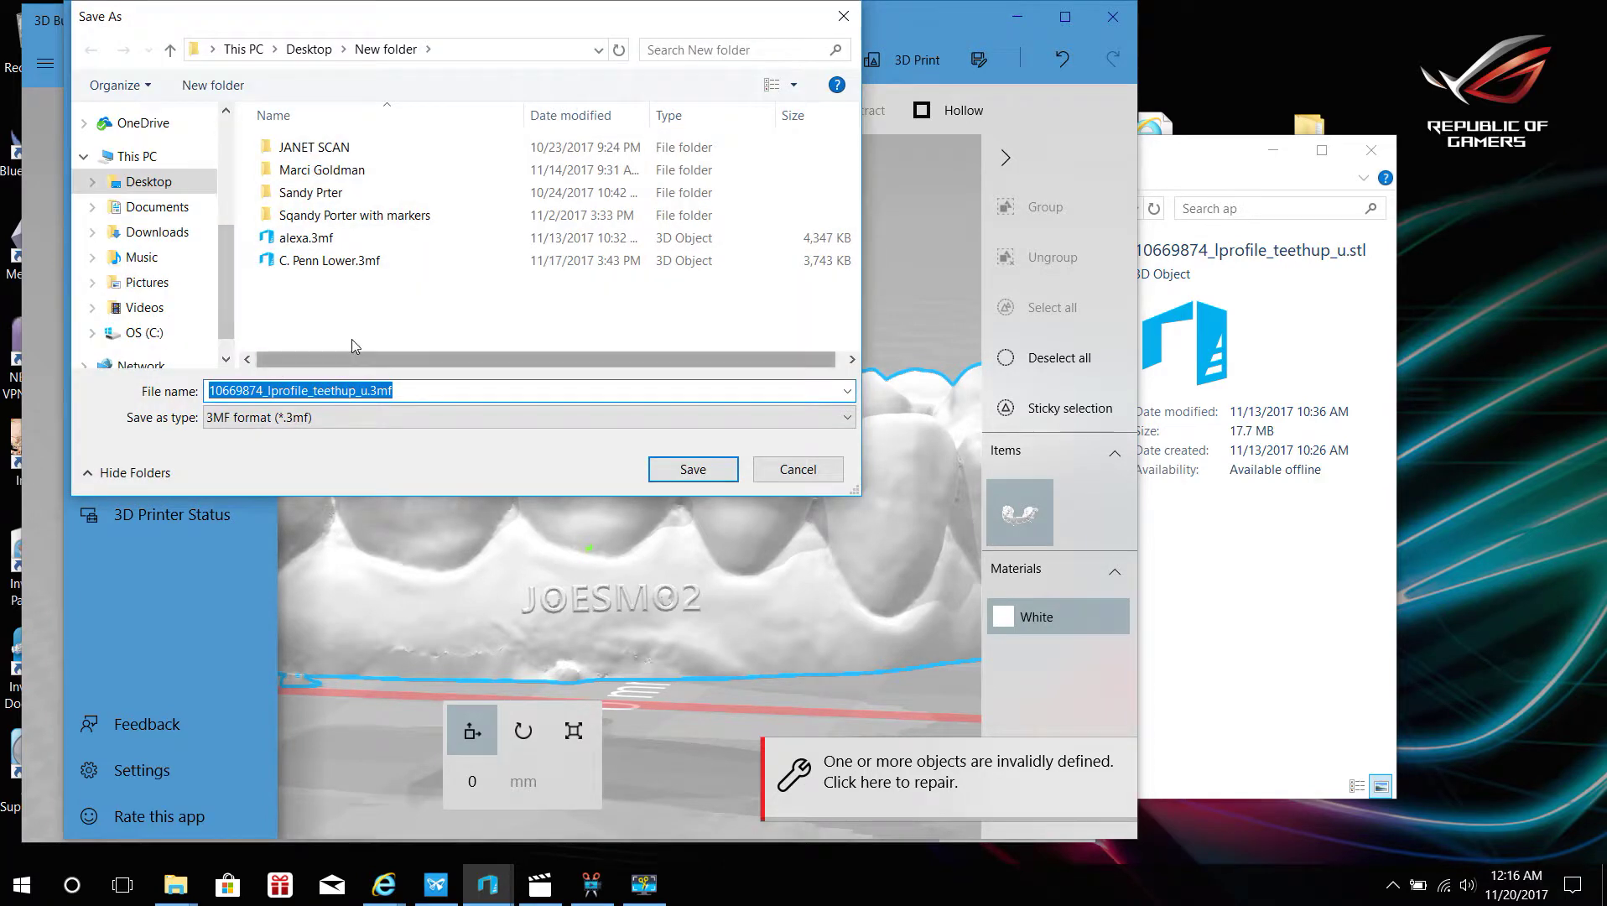
type("JOESMO")
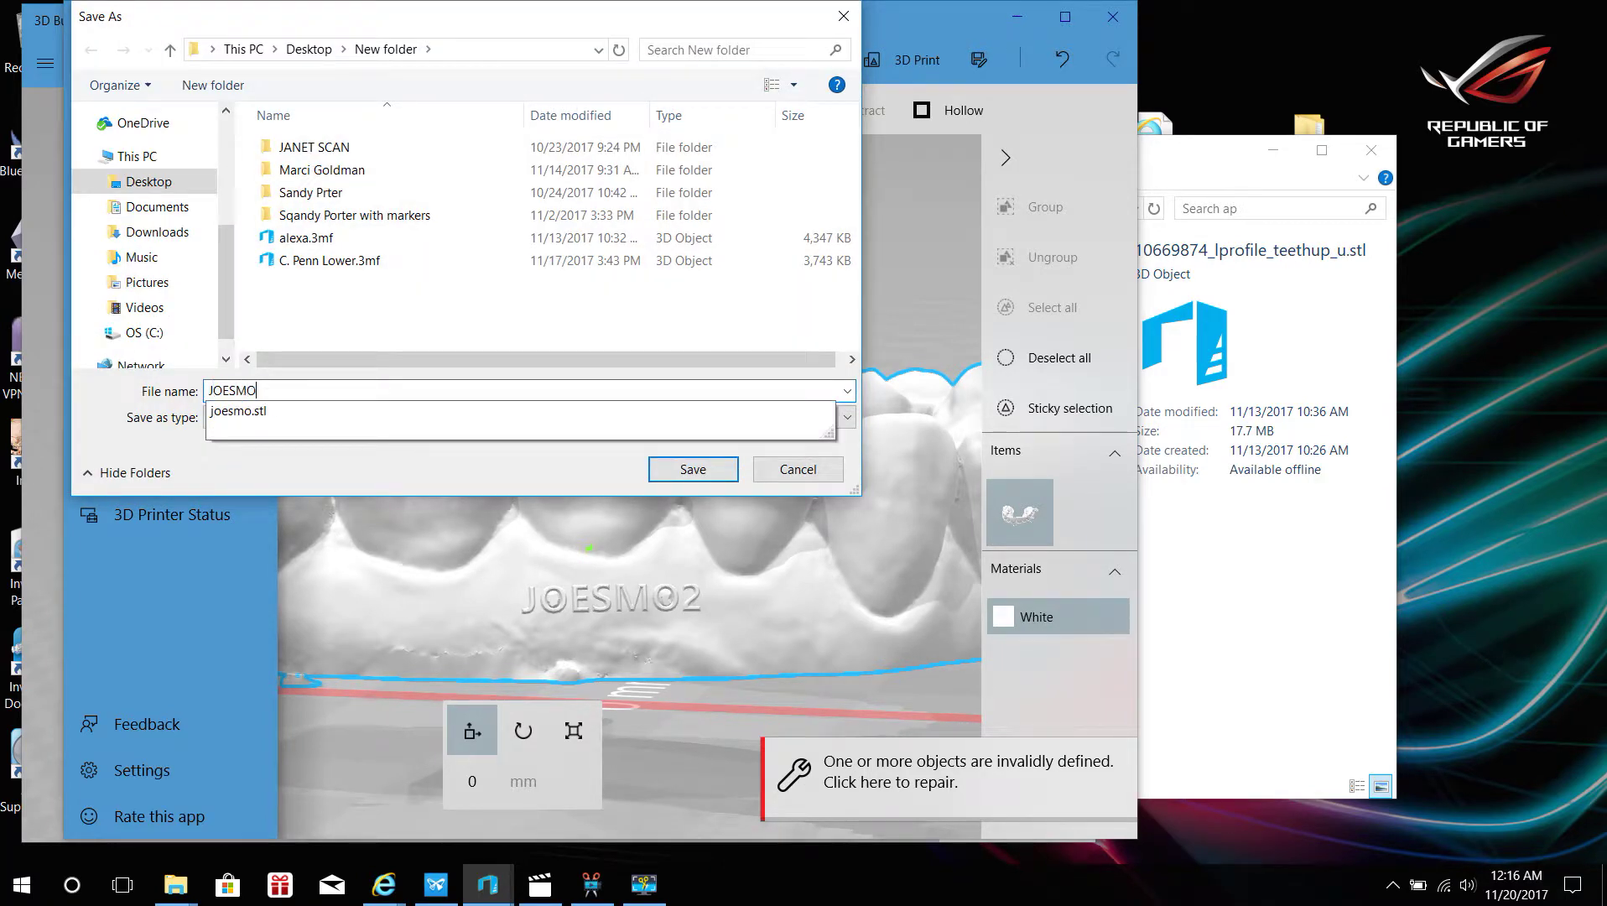
left_click(256, 412)
left_click(270, 417)
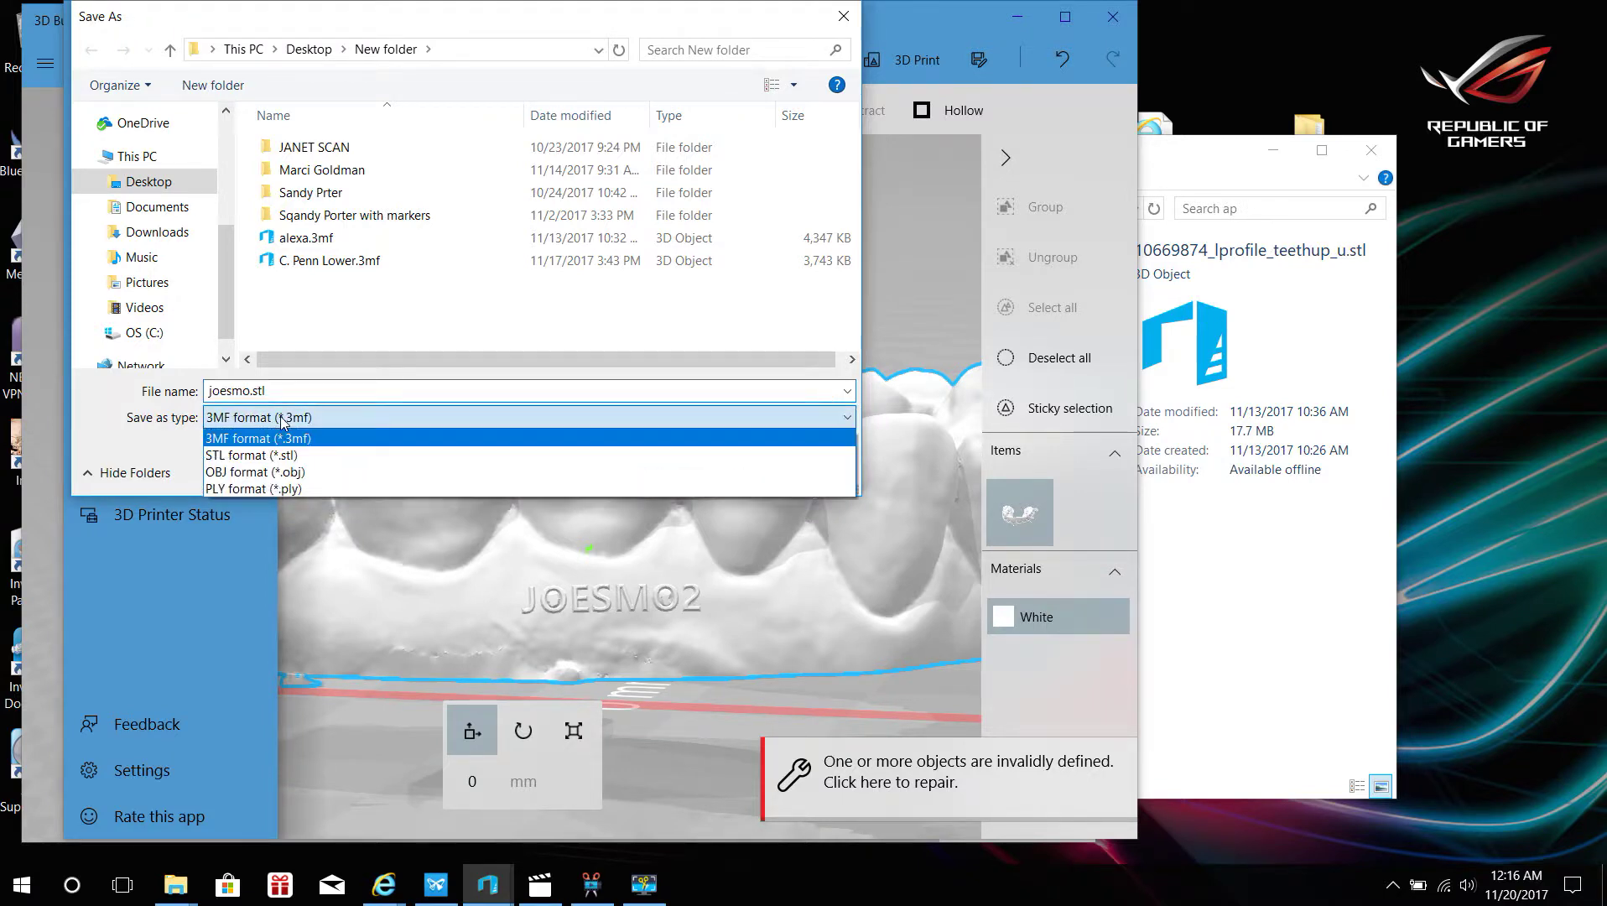
left_click(251, 454)
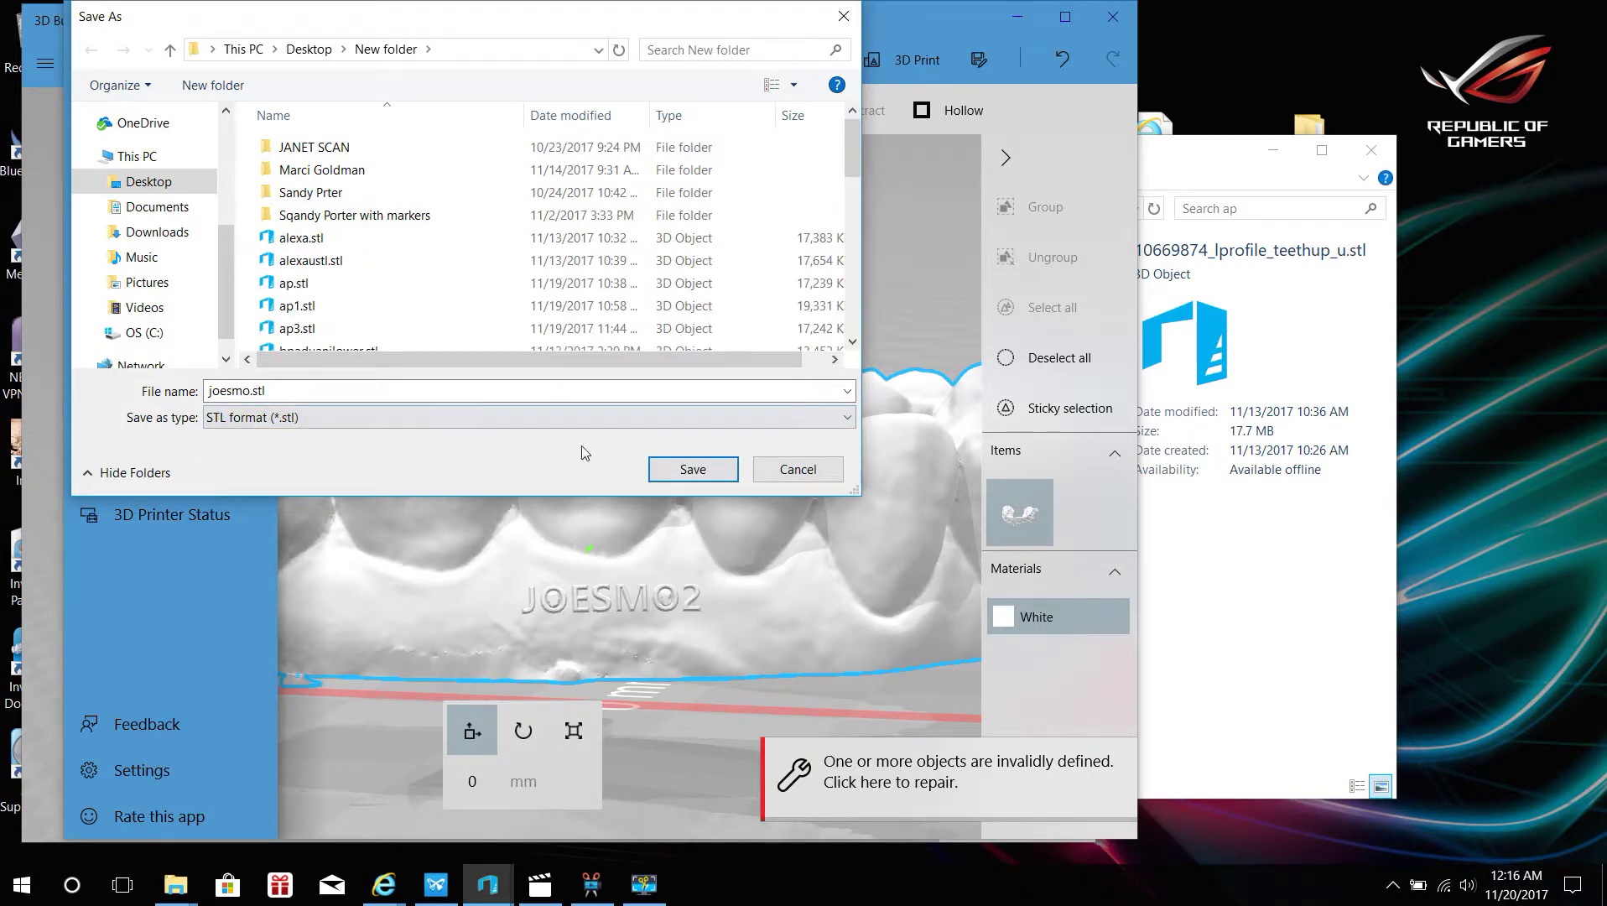
left_click(693, 469)
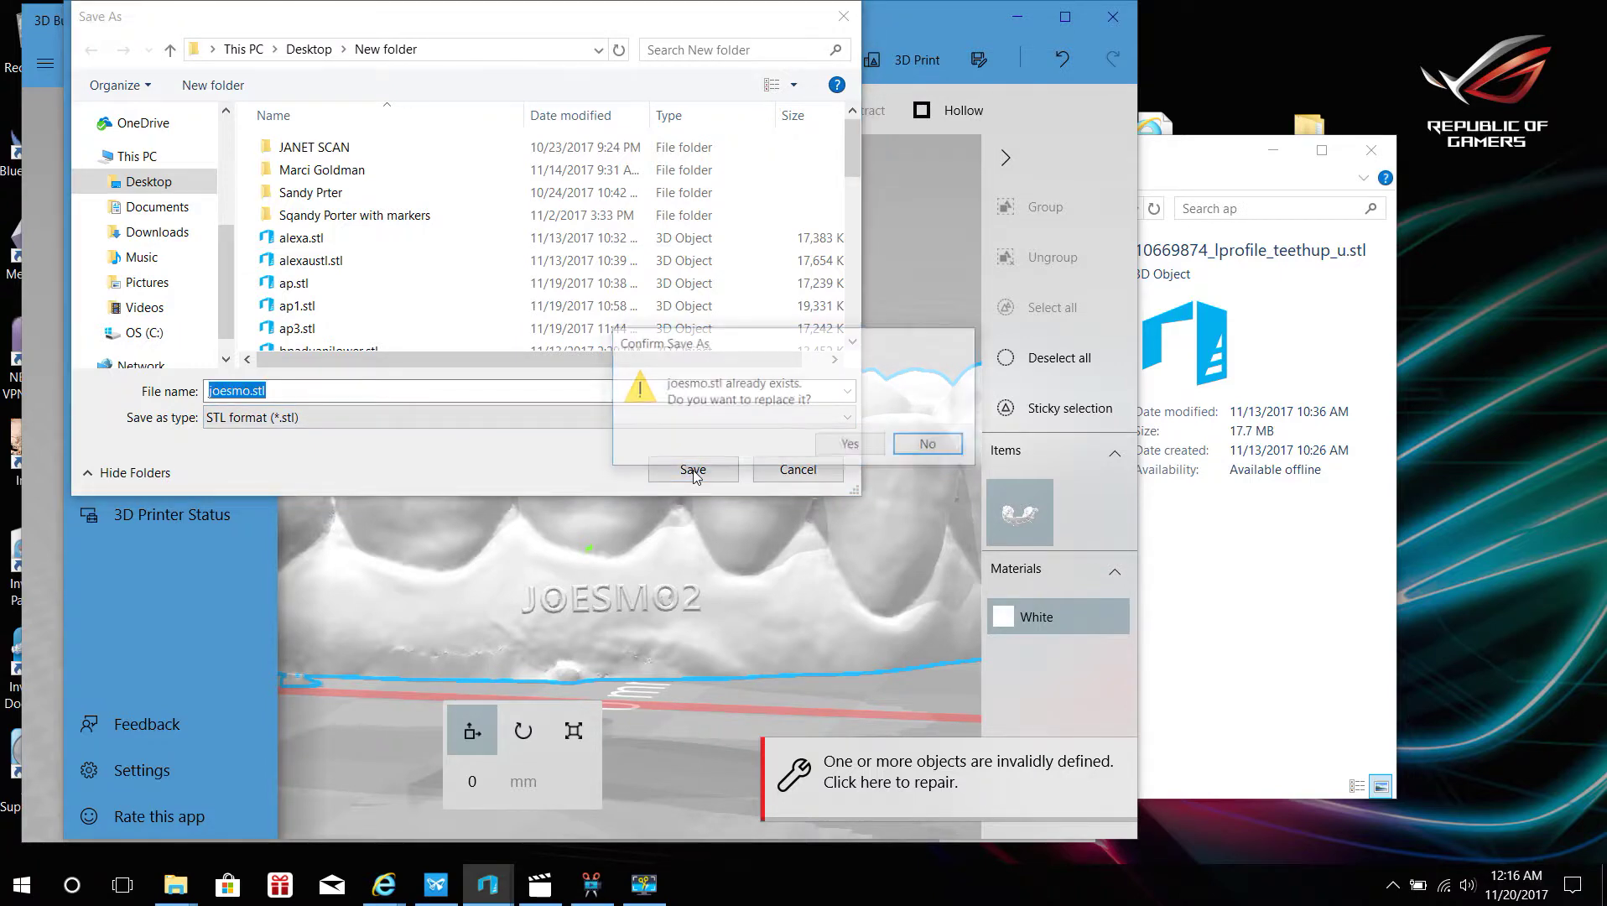
left_click(852, 446)
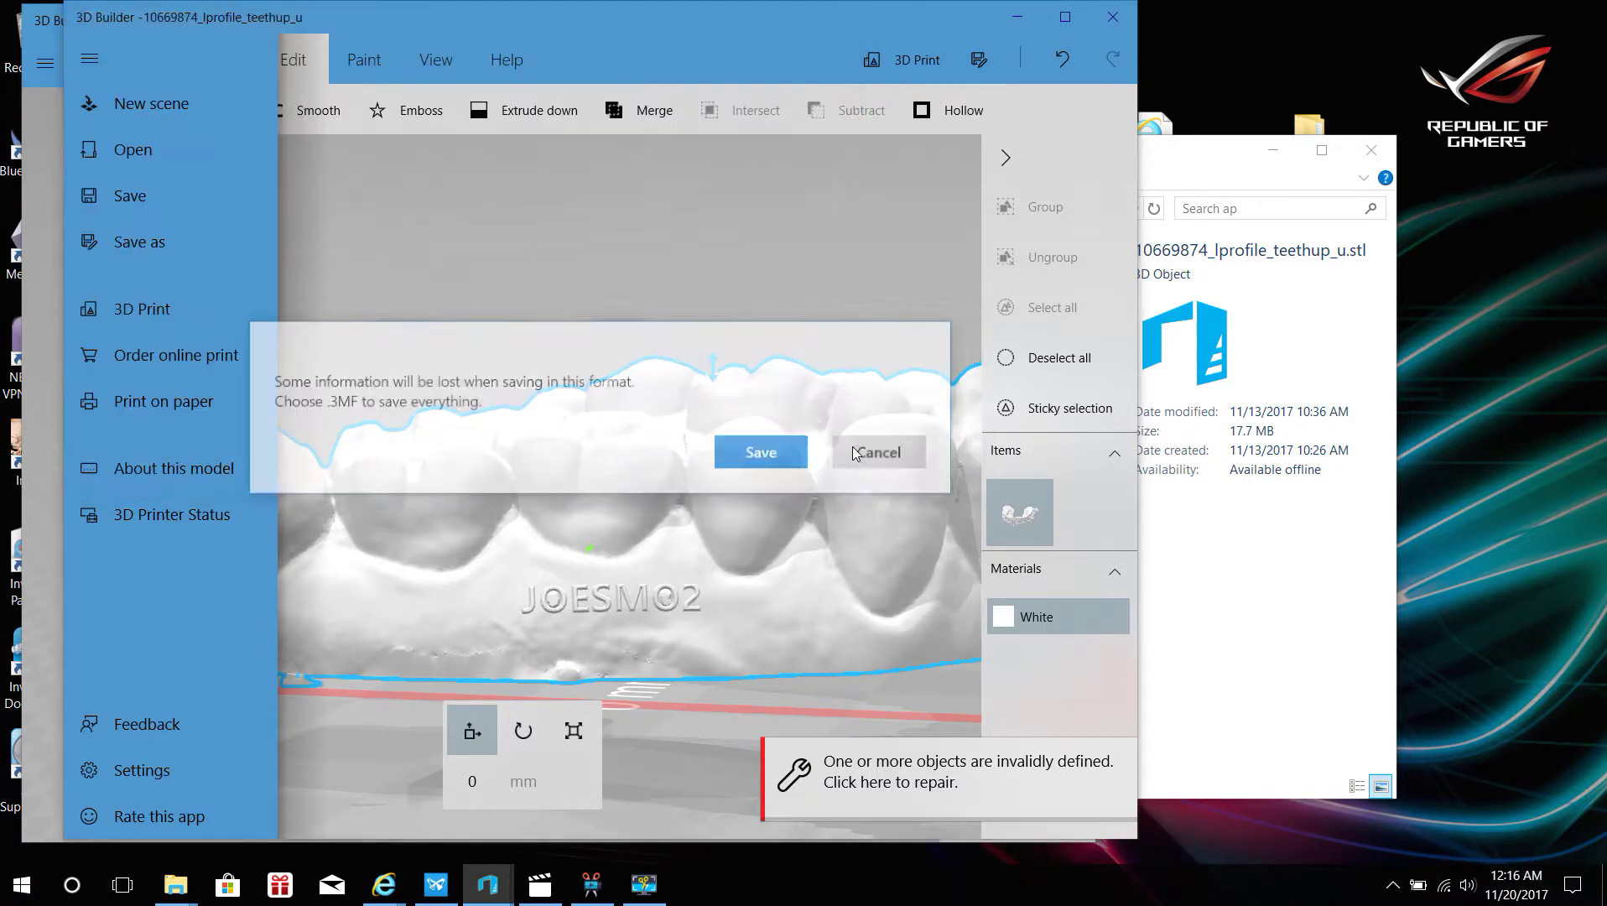
left_click(773, 448)
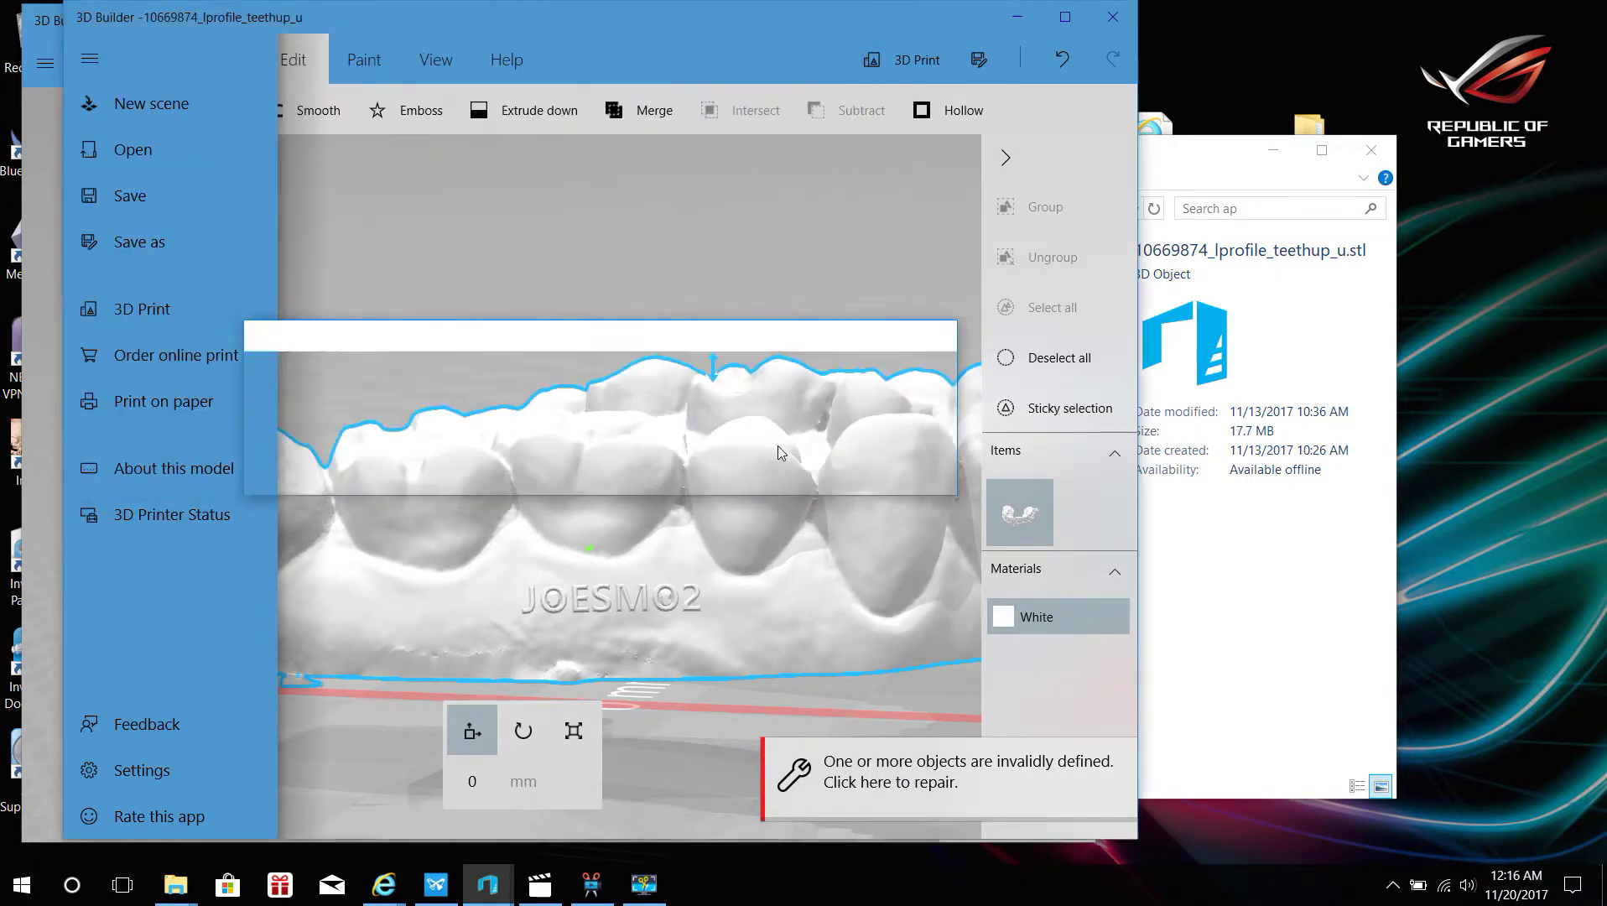
left_click(1018, 24)
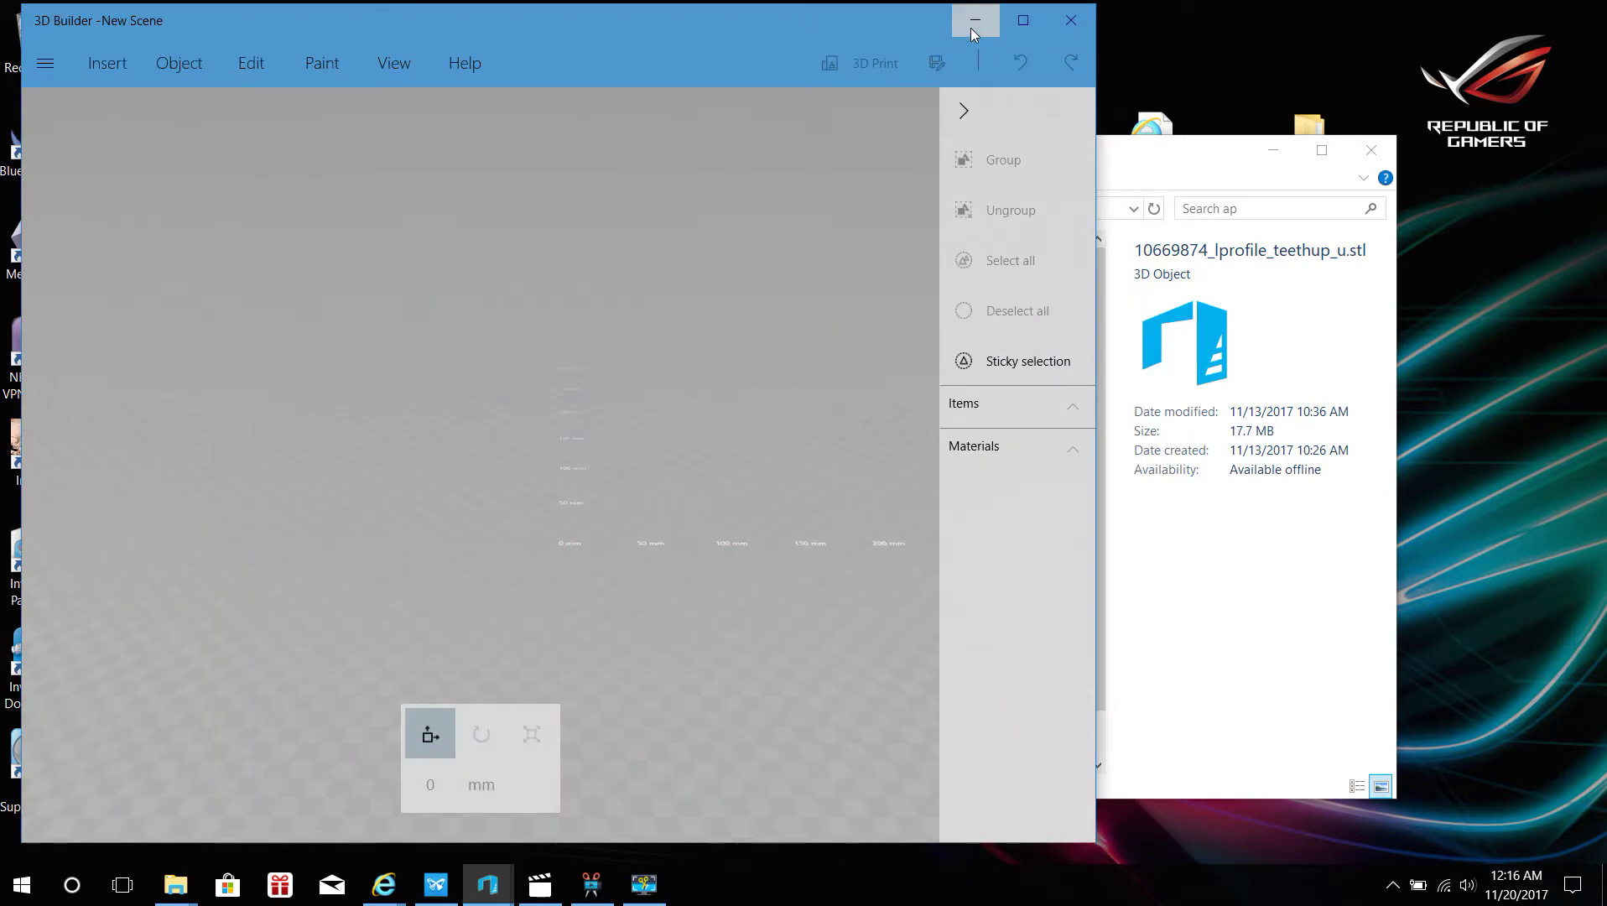
Minimize 3D Builder and the file browser, then bring up and reposition PreForm
left_click(970, 27)
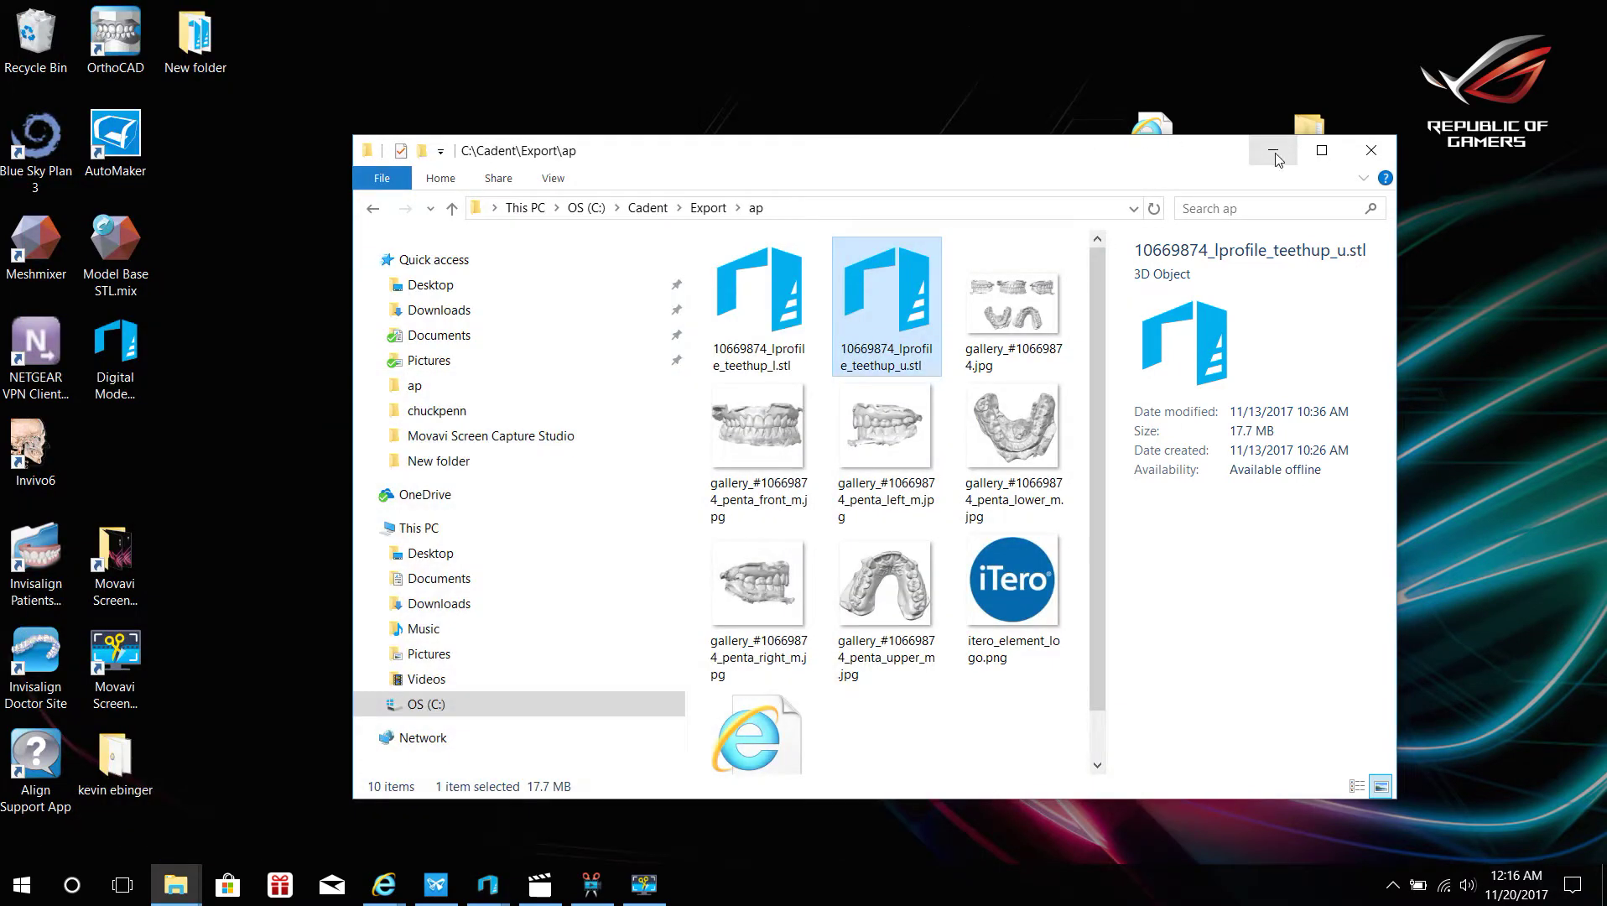
left_click(1275, 151)
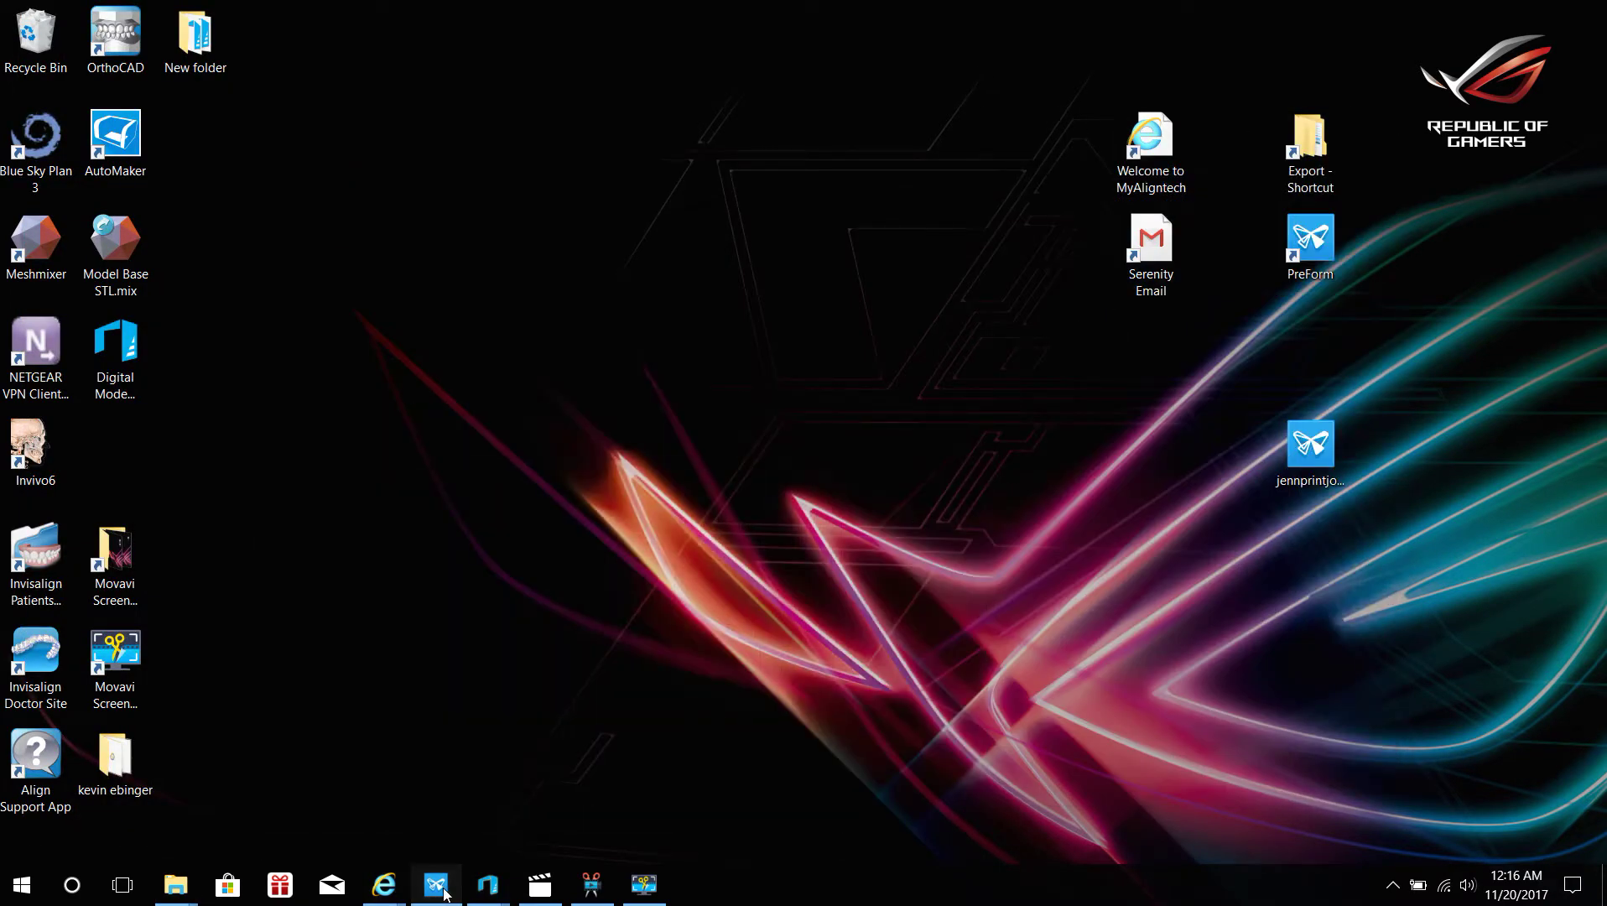
left_click(437, 885)
left_click_drag(383, 236, 609, 133)
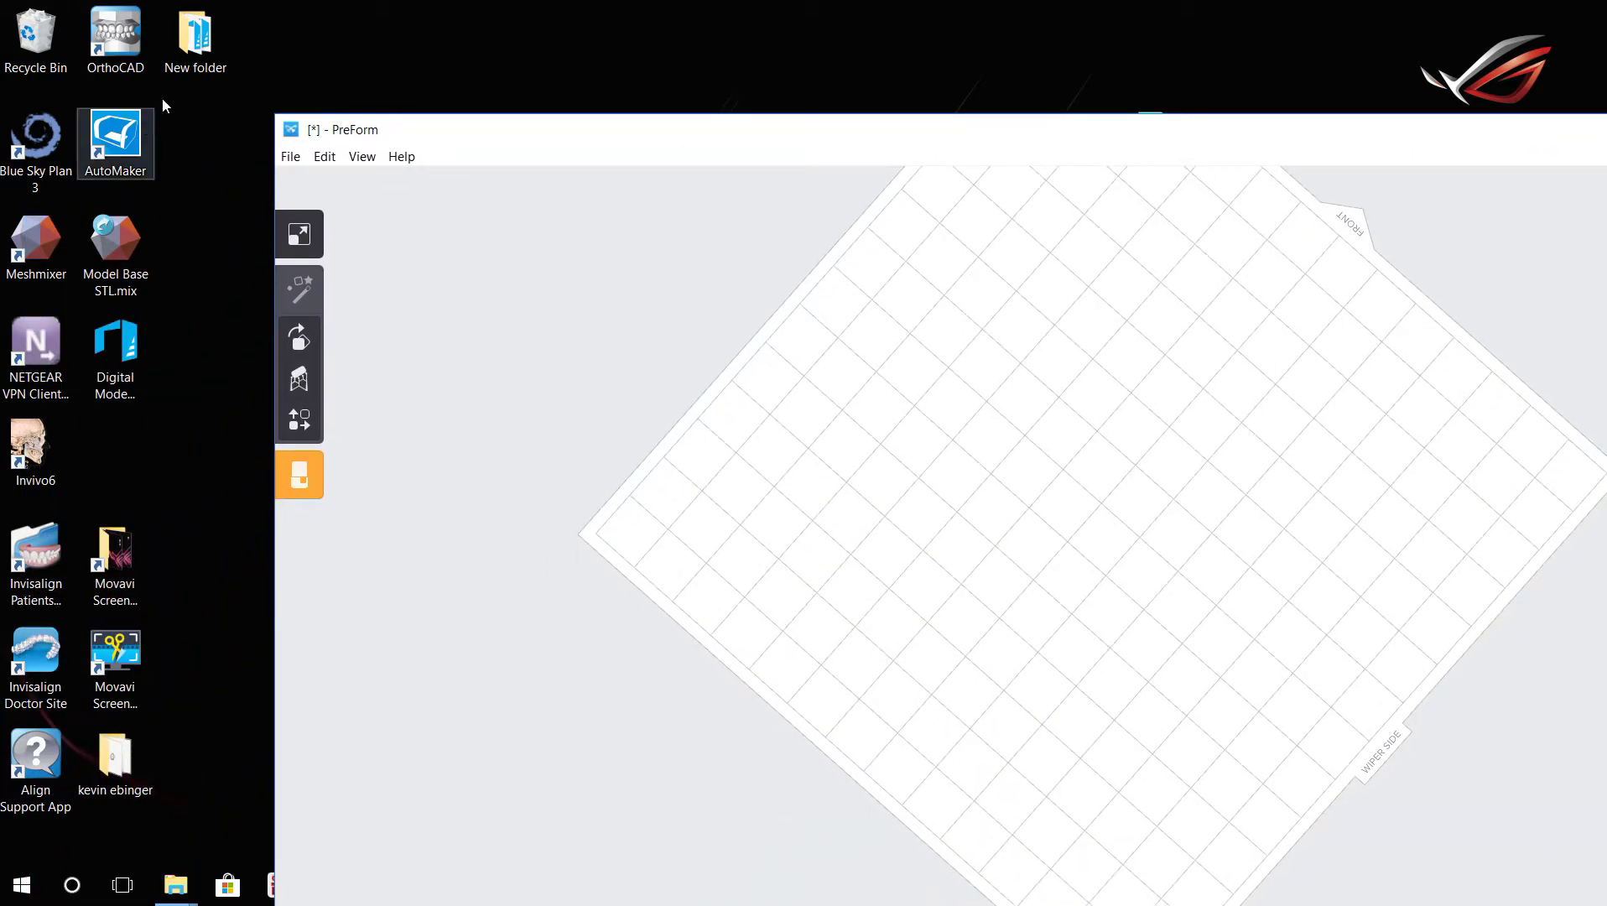
Drag joesmo.stl from the desktop New folder onto the PreForm build platform
double_click(194, 42)
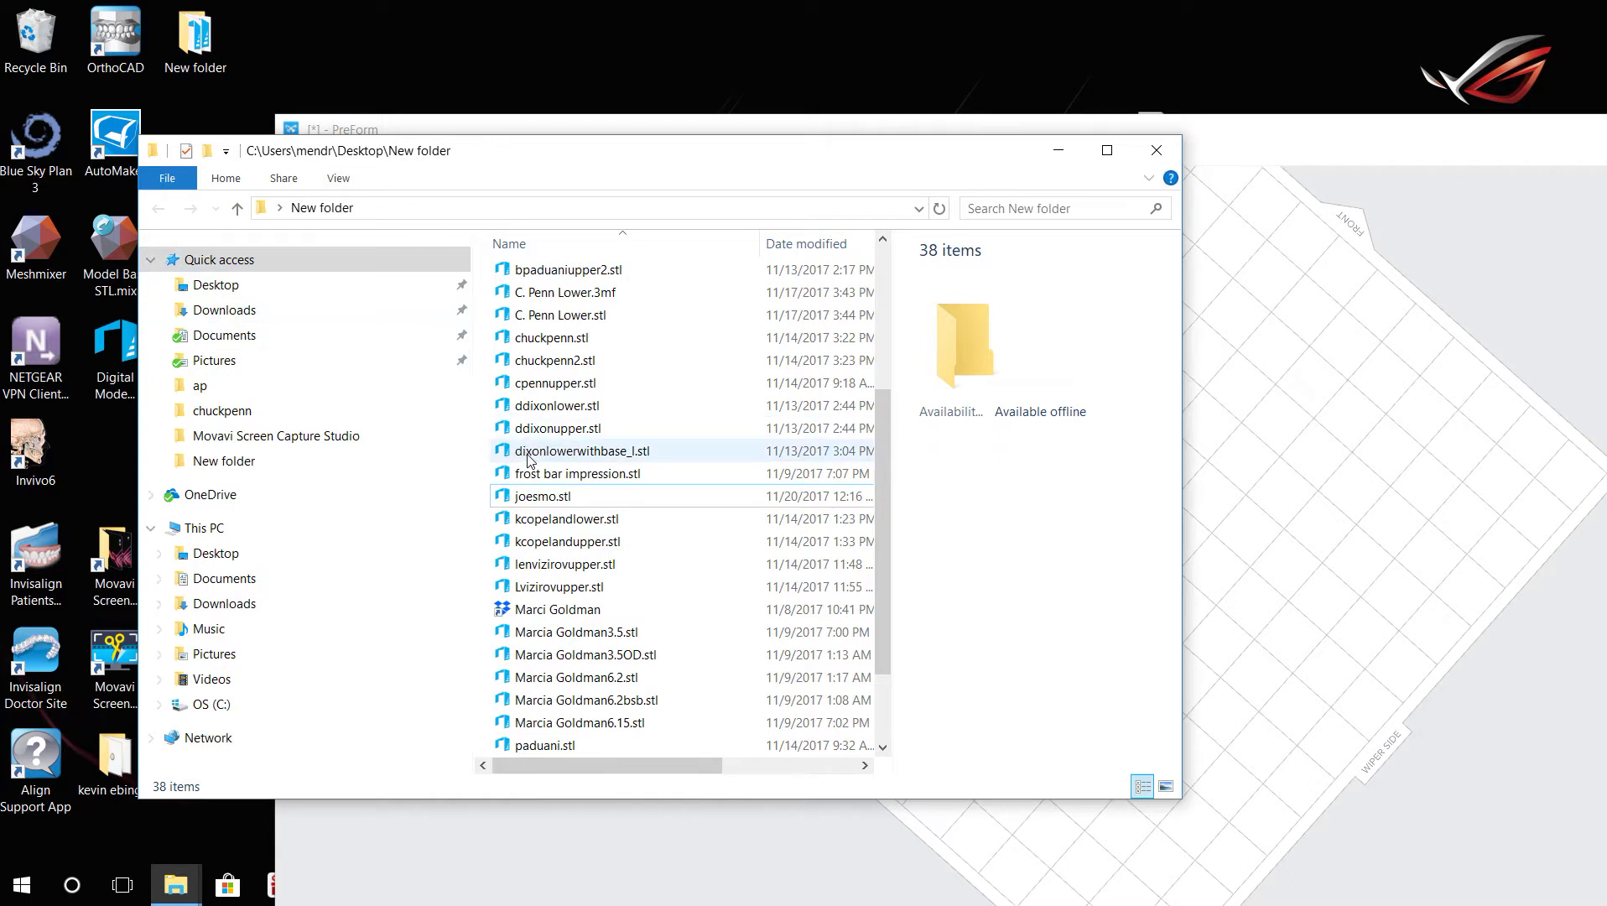
left_click(586, 502)
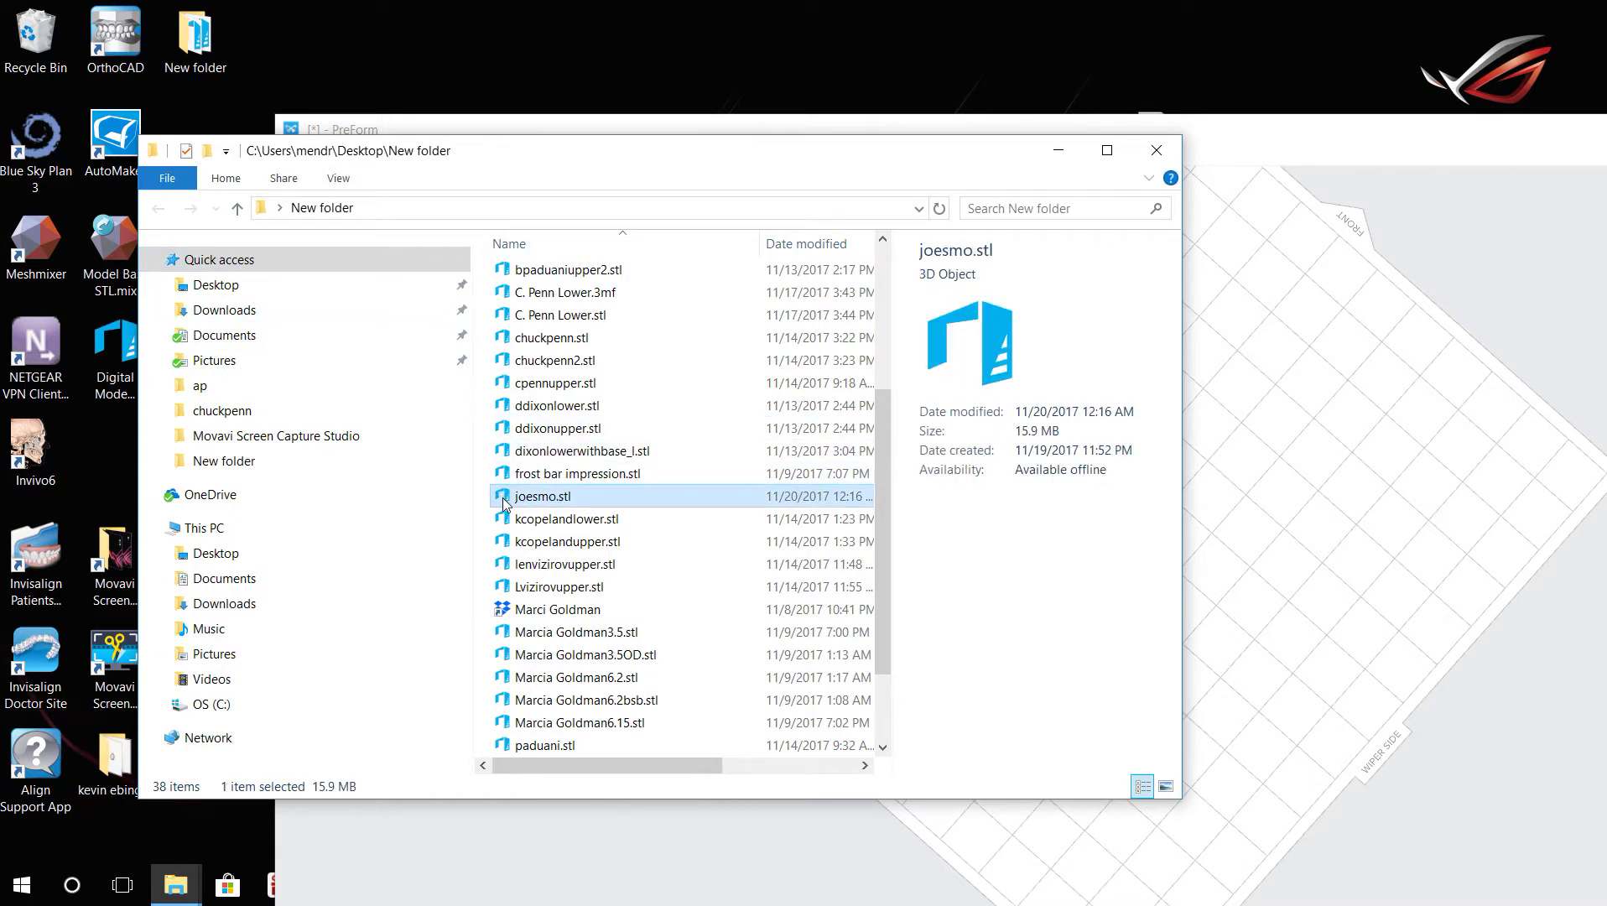
left_click_drag(505, 502, 1364, 527)
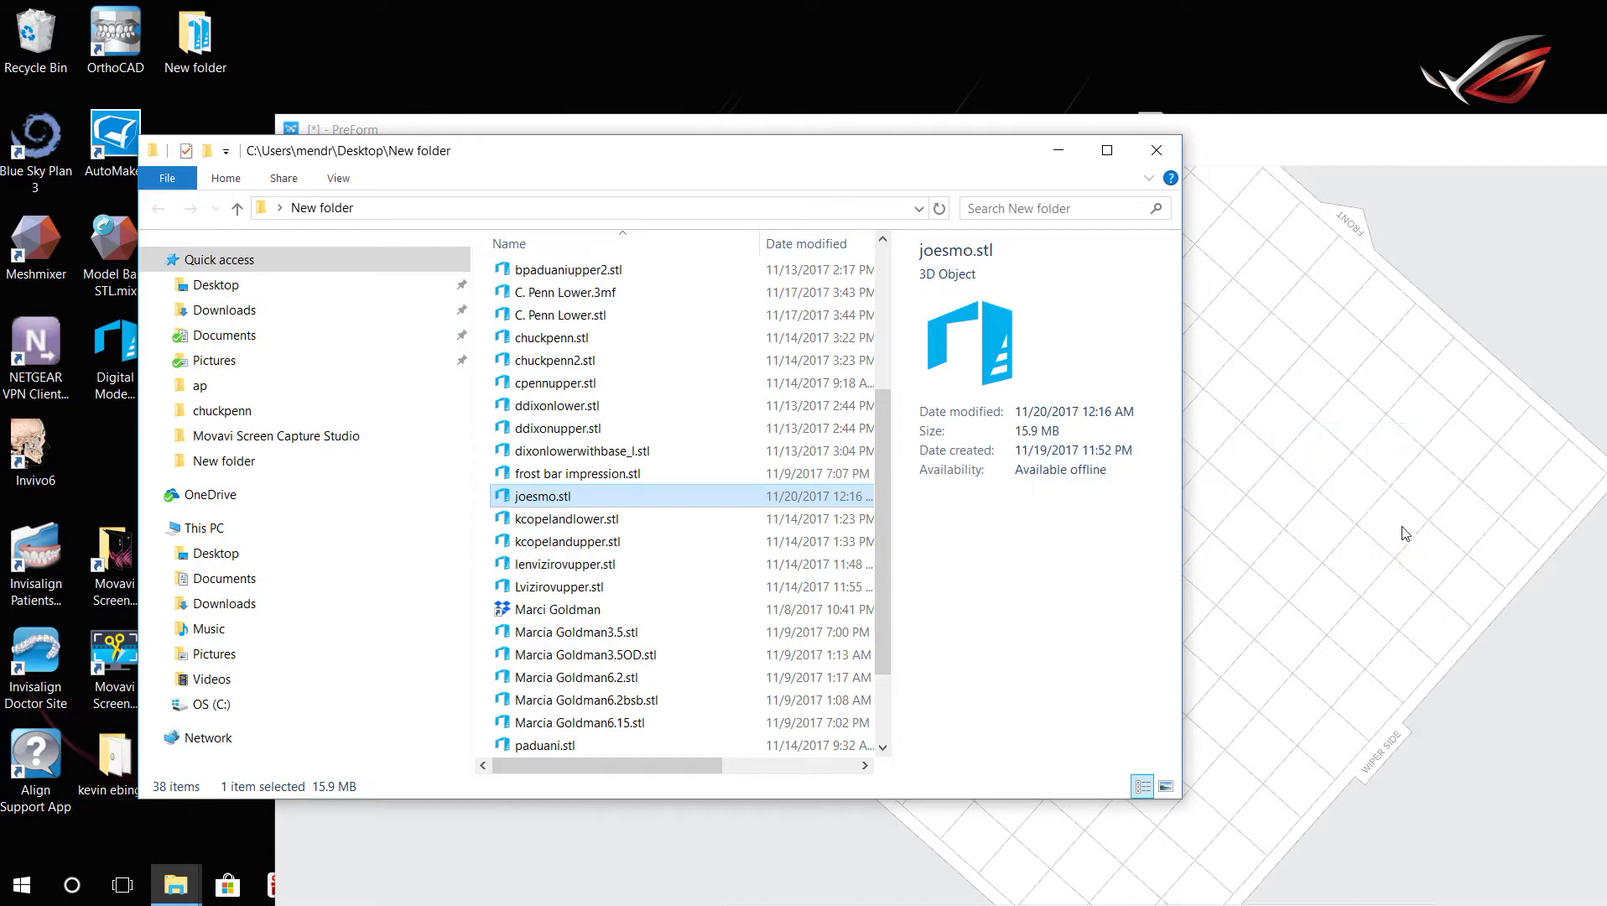
left_click(1061, 151)
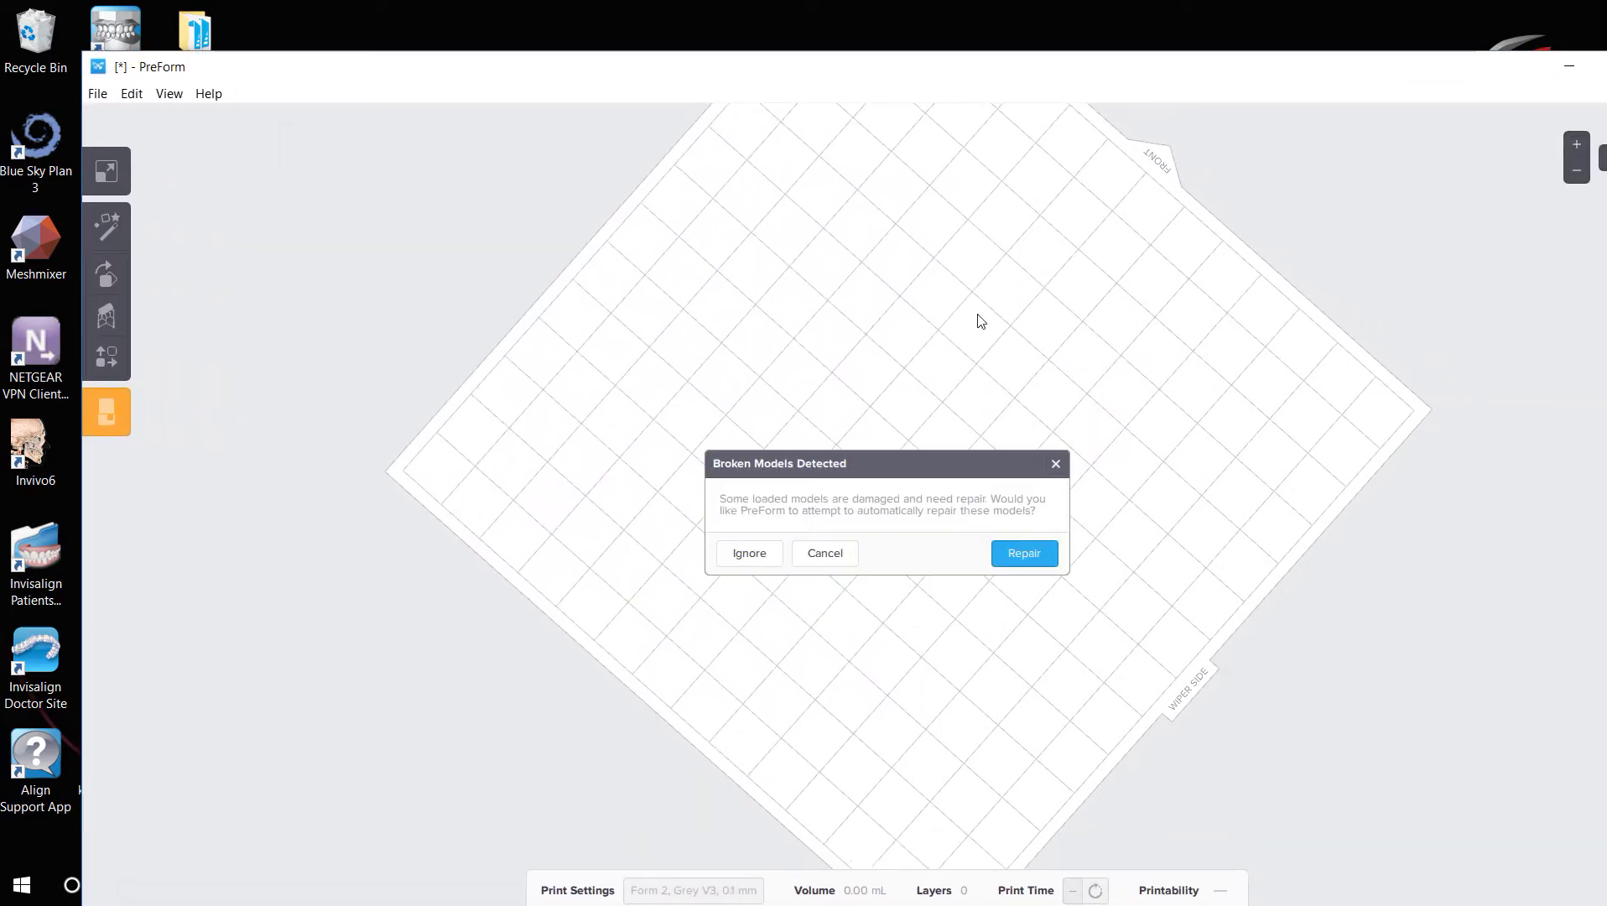
Repair the broken joesmo model and orbit to view it on the build platform
left_click(1024, 552)
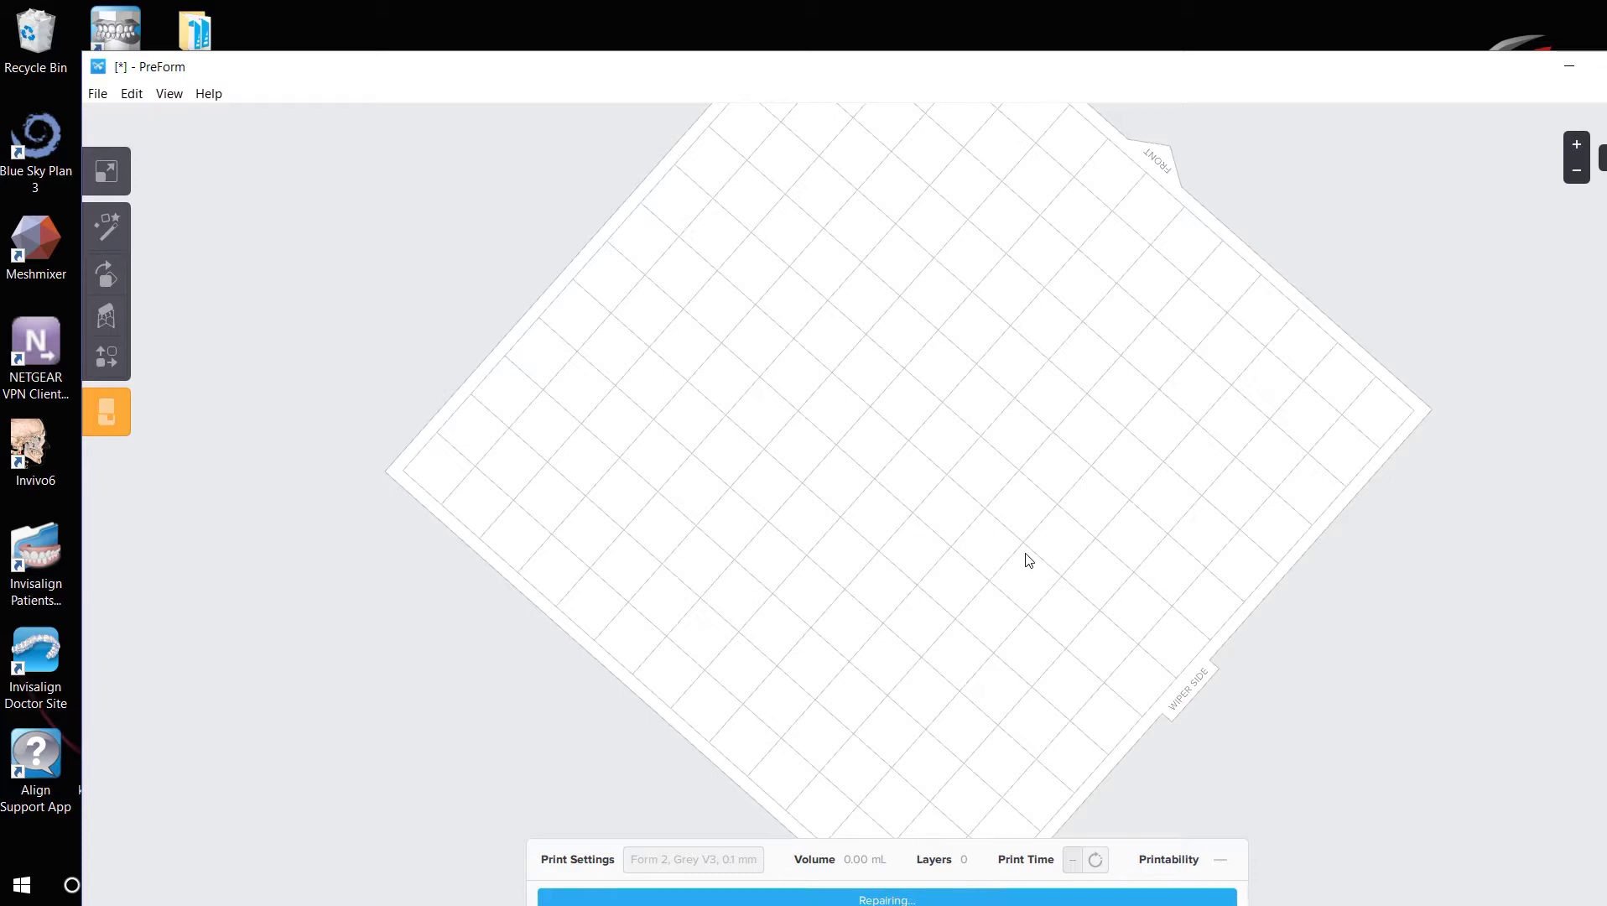
mouse_move(992, 608)
right_mouse_down()
mouse_move(977, 548)
mouse_move(1005, 302)
right_mouse_up()
mouse_move(790, 698)
right_mouse_down()
mouse_move(830, 350)
mouse_move(864, 507)
mouse_move(795, 765)
mouse_move(635, 786)
mouse_move(648, 825)
mouse_move(992, 777)
mouse_move(628, 772)
mouse_move(665, 702)
mouse_move(581, 698)
right_mouse_up()
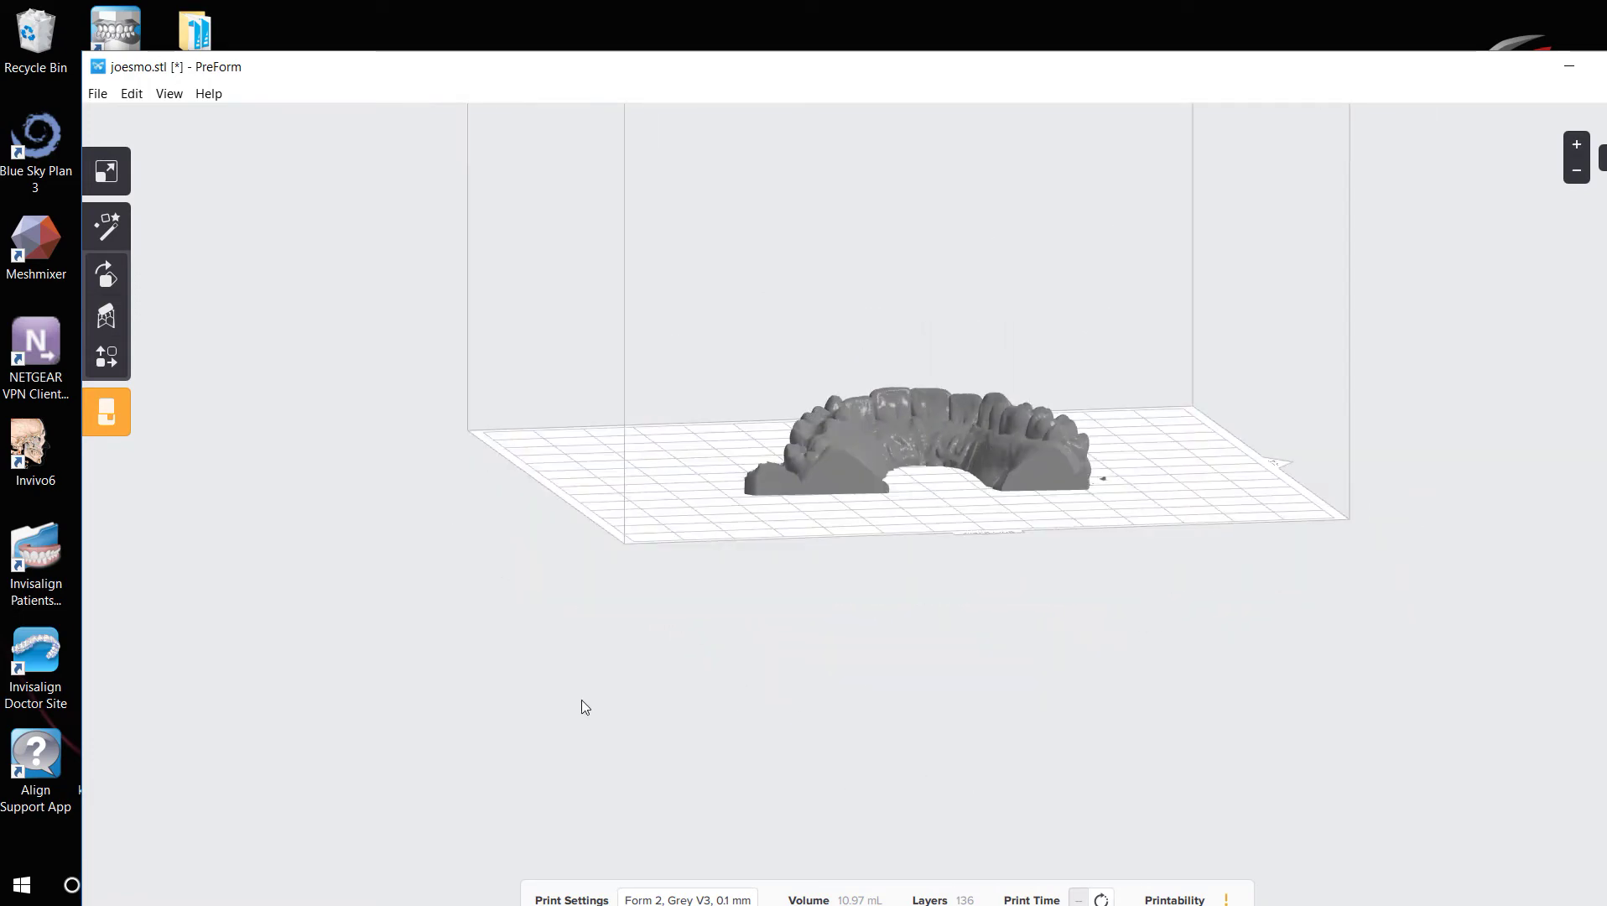
Stand the joesmo arch upright on its end and orbit to inspect it
left_click(106, 276)
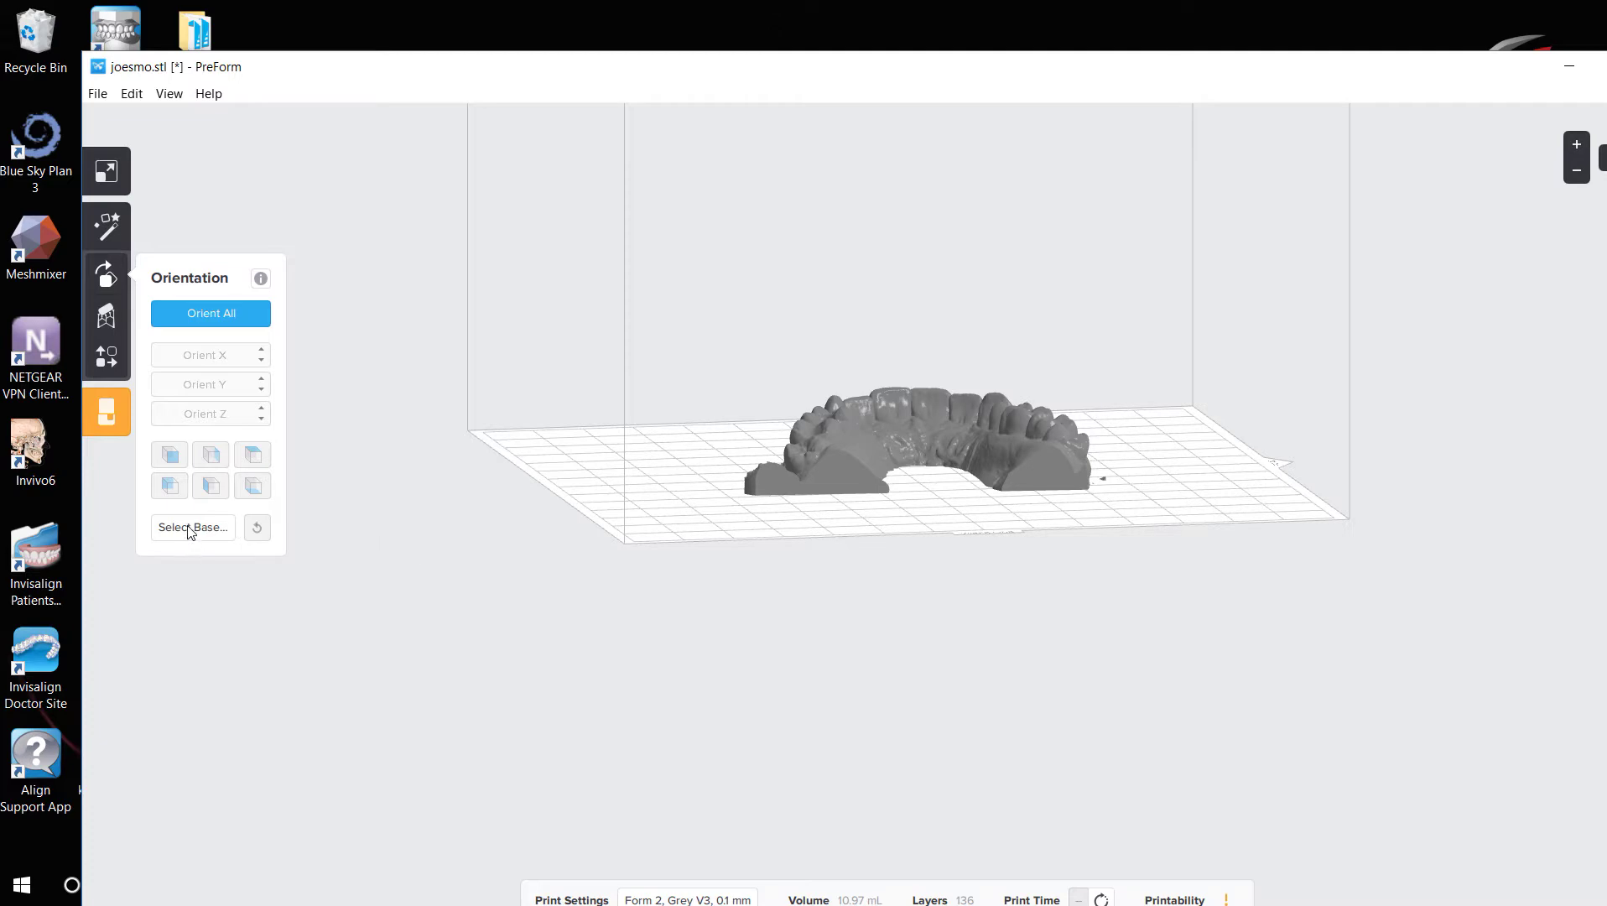
left_click(763, 491)
left_click(829, 477)
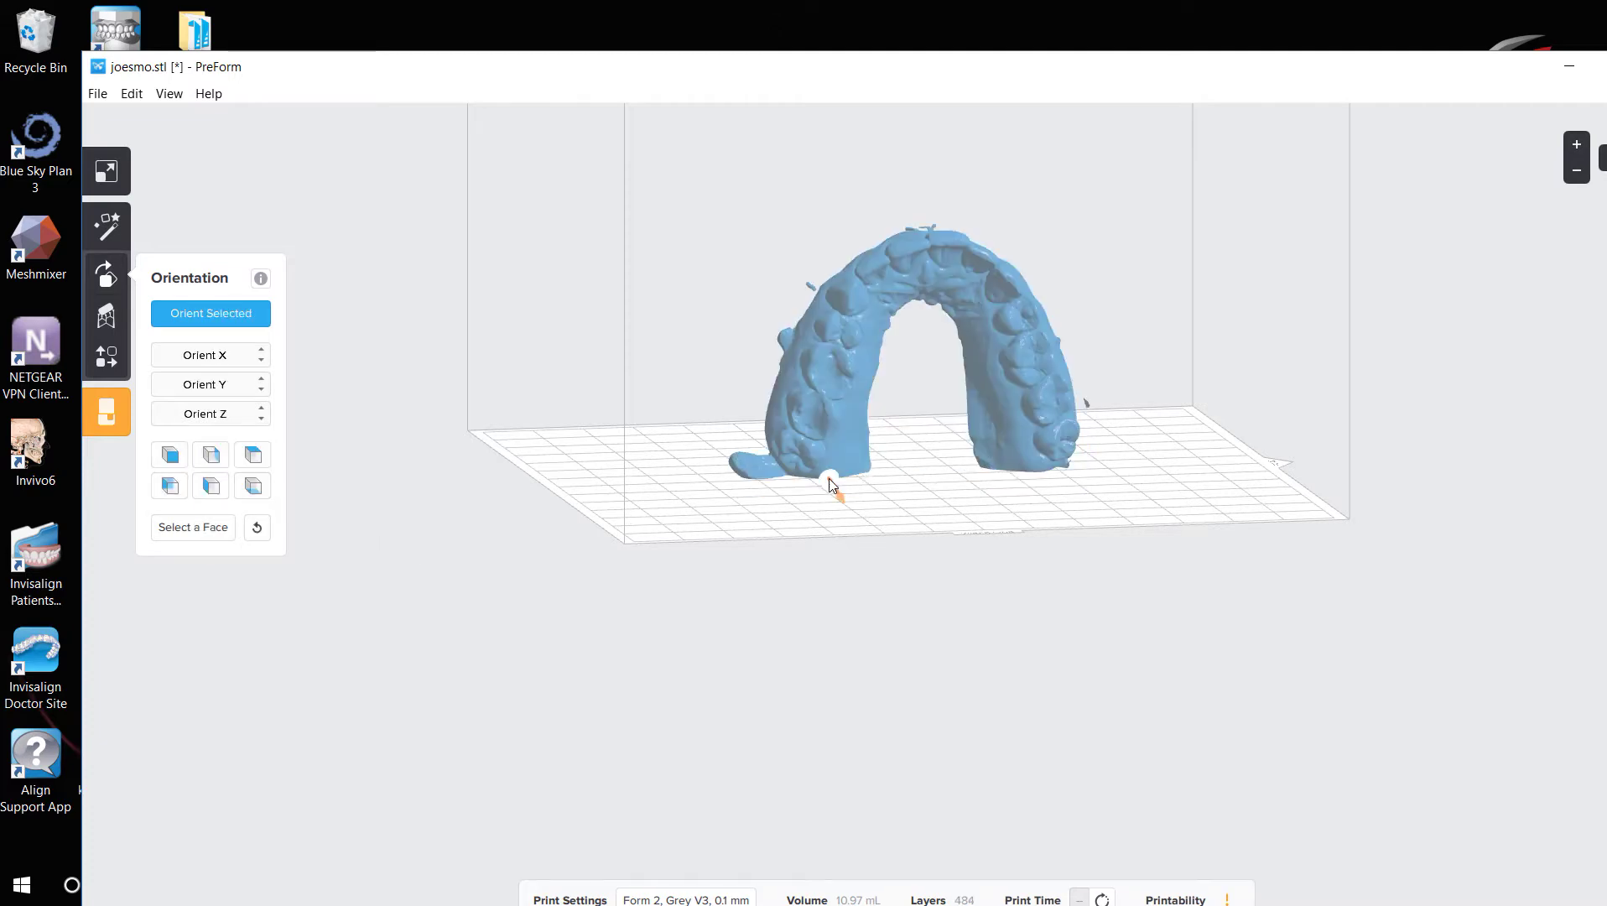
mouse_move(1104, 606)
right_mouse_down()
mouse_move(463, 673)
mouse_move(674, 620)
mouse_move(664, 792)
mouse_move(693, 712)
mouse_move(934, 464)
right_mouse_up()
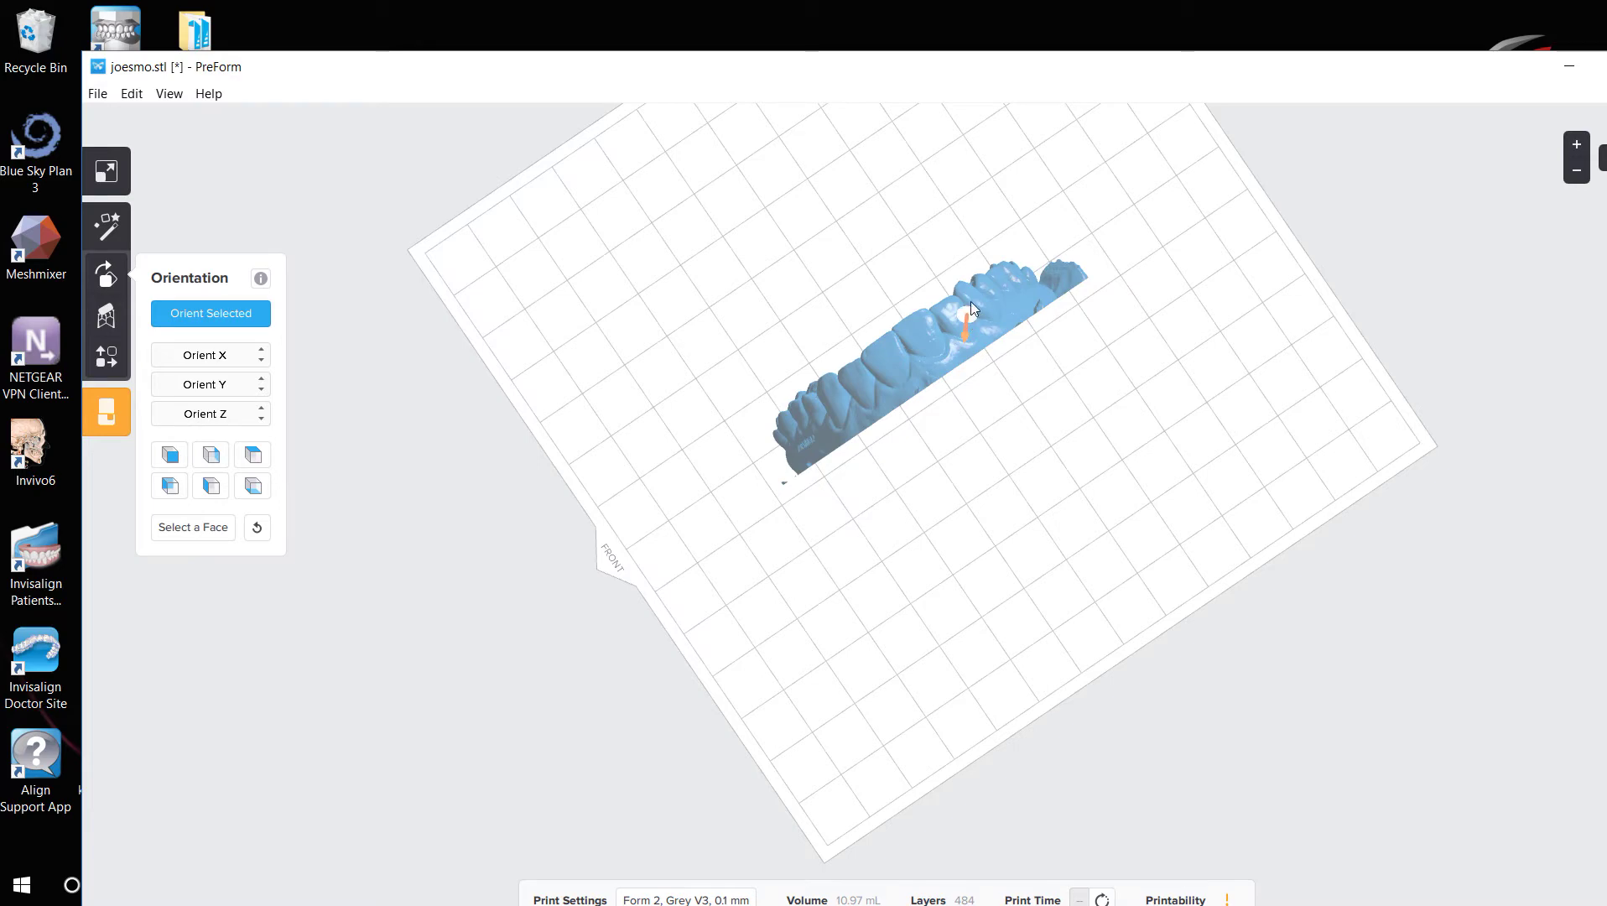
mouse_move(505, 613)
right_mouse_down()
mouse_move(548, 567)
mouse_move(520, 566)
mouse_move(512, 632)
mouse_move(578, 564)
mouse_move(734, 514)
right_mouse_up()
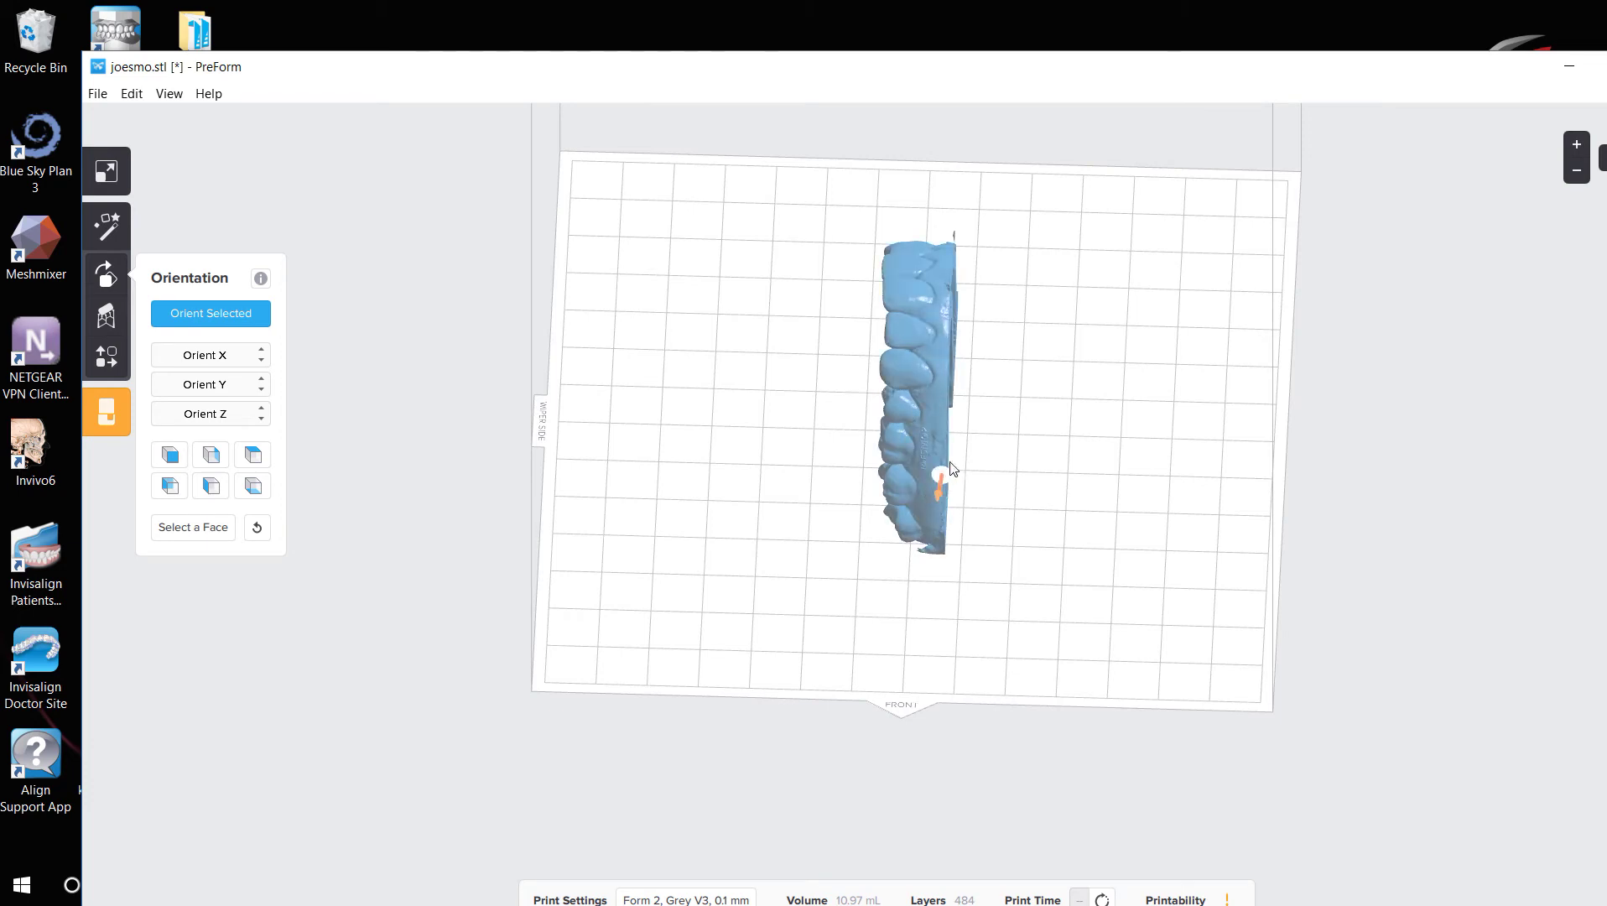
mouse_move(715, 744)
right_mouse_down()
mouse_move(710, 630)
mouse_move(879, 370)
right_mouse_up()
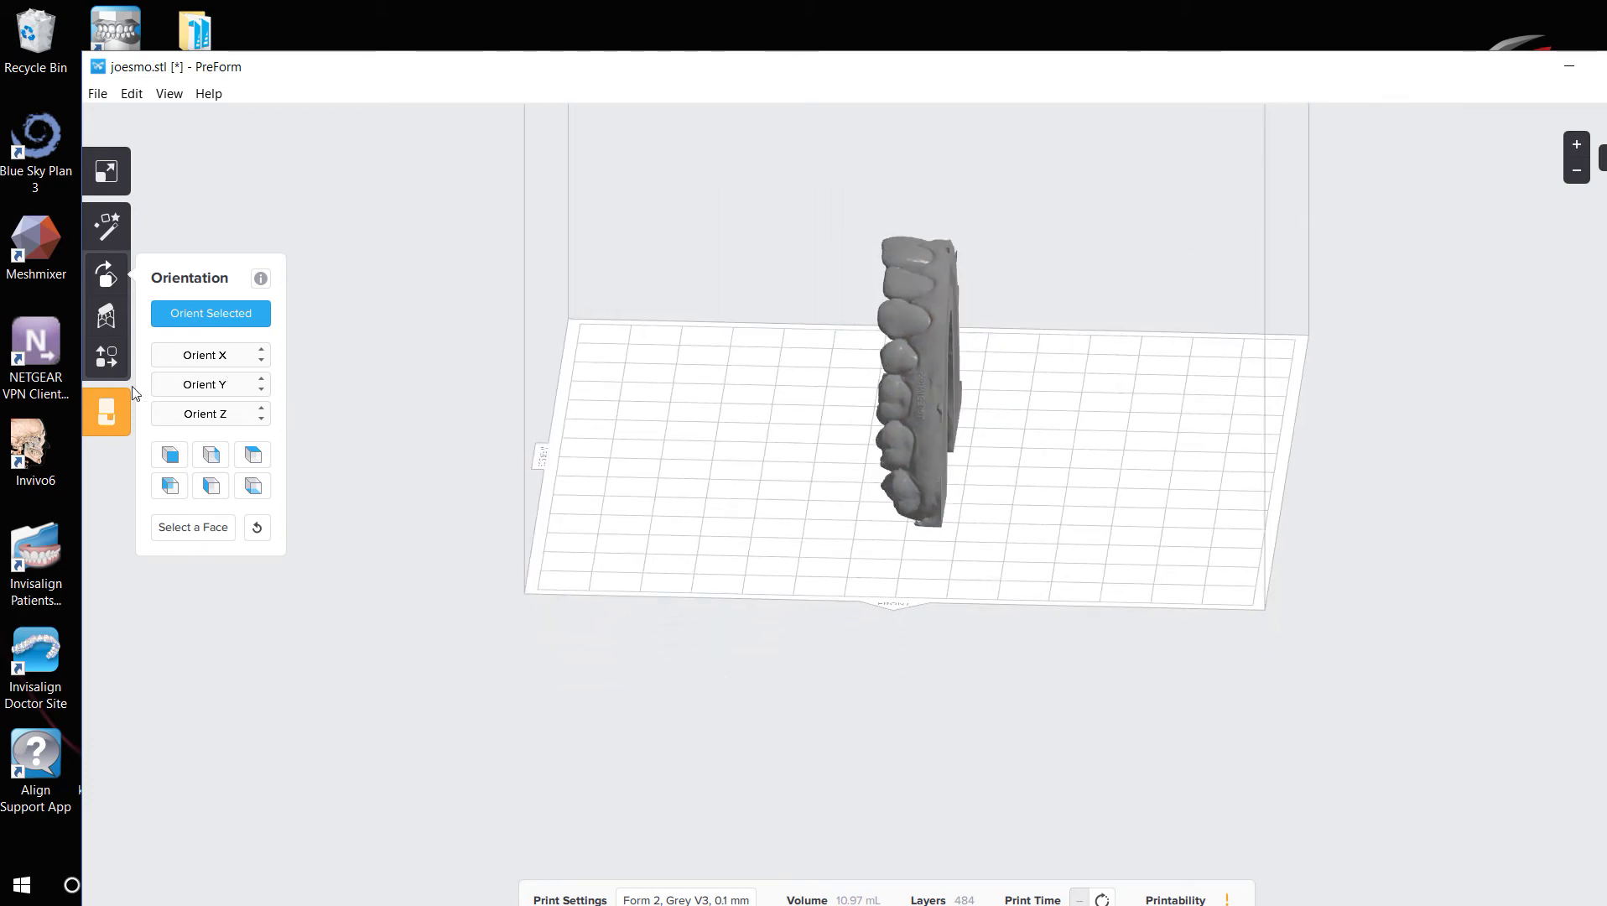
Rotate the joesmo arch to face forward, then start its print job
left_click(104, 362)
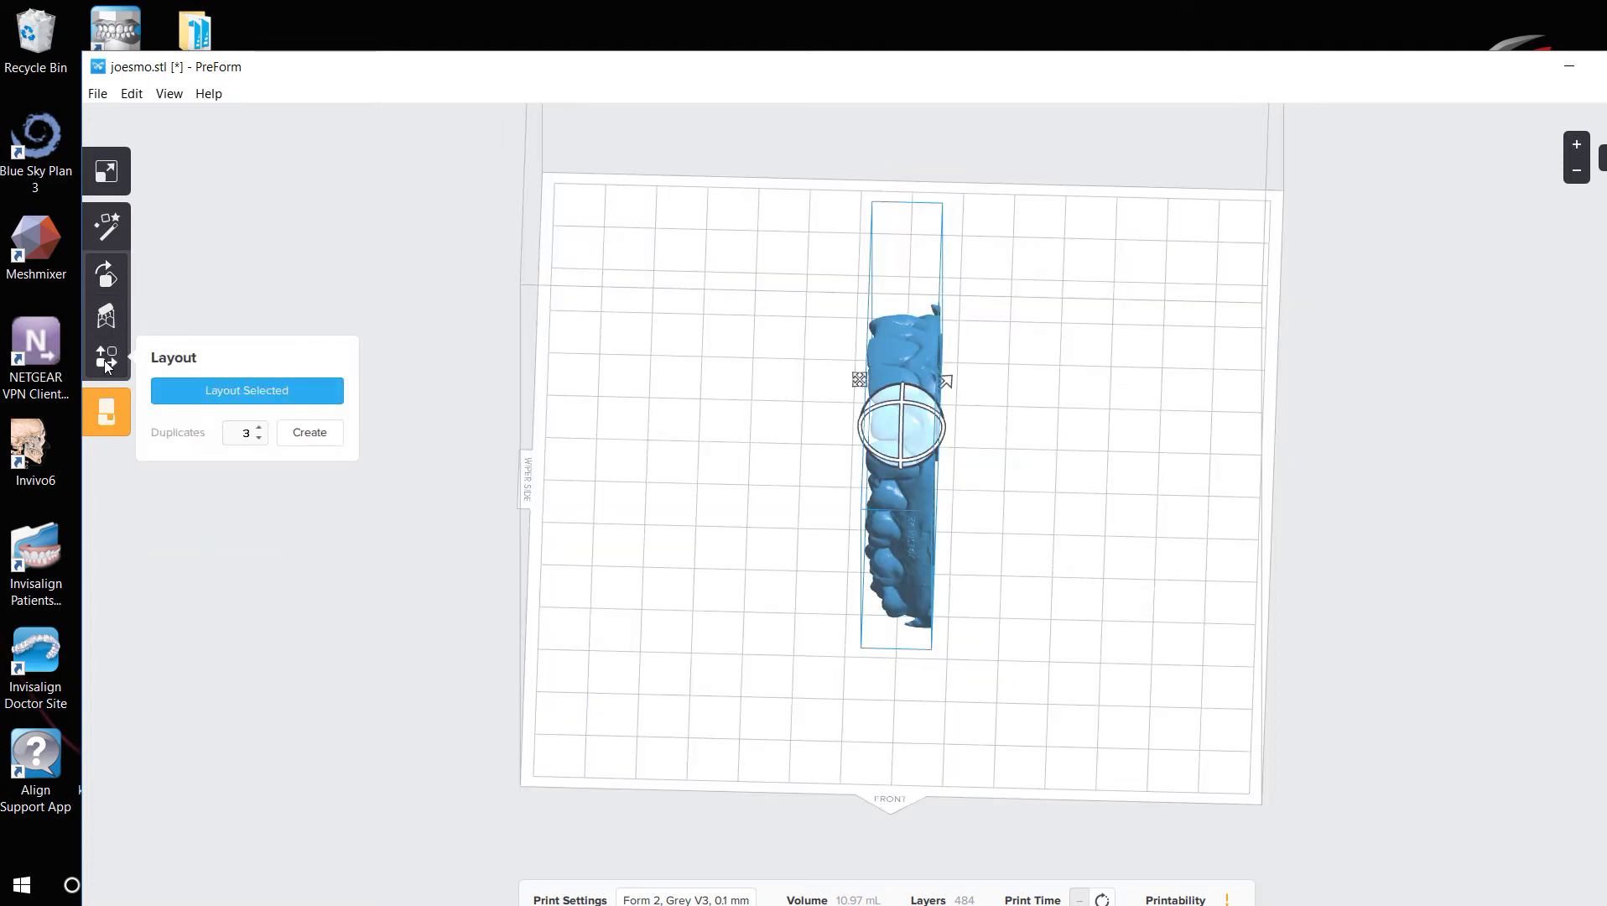
left_click(679, 825)
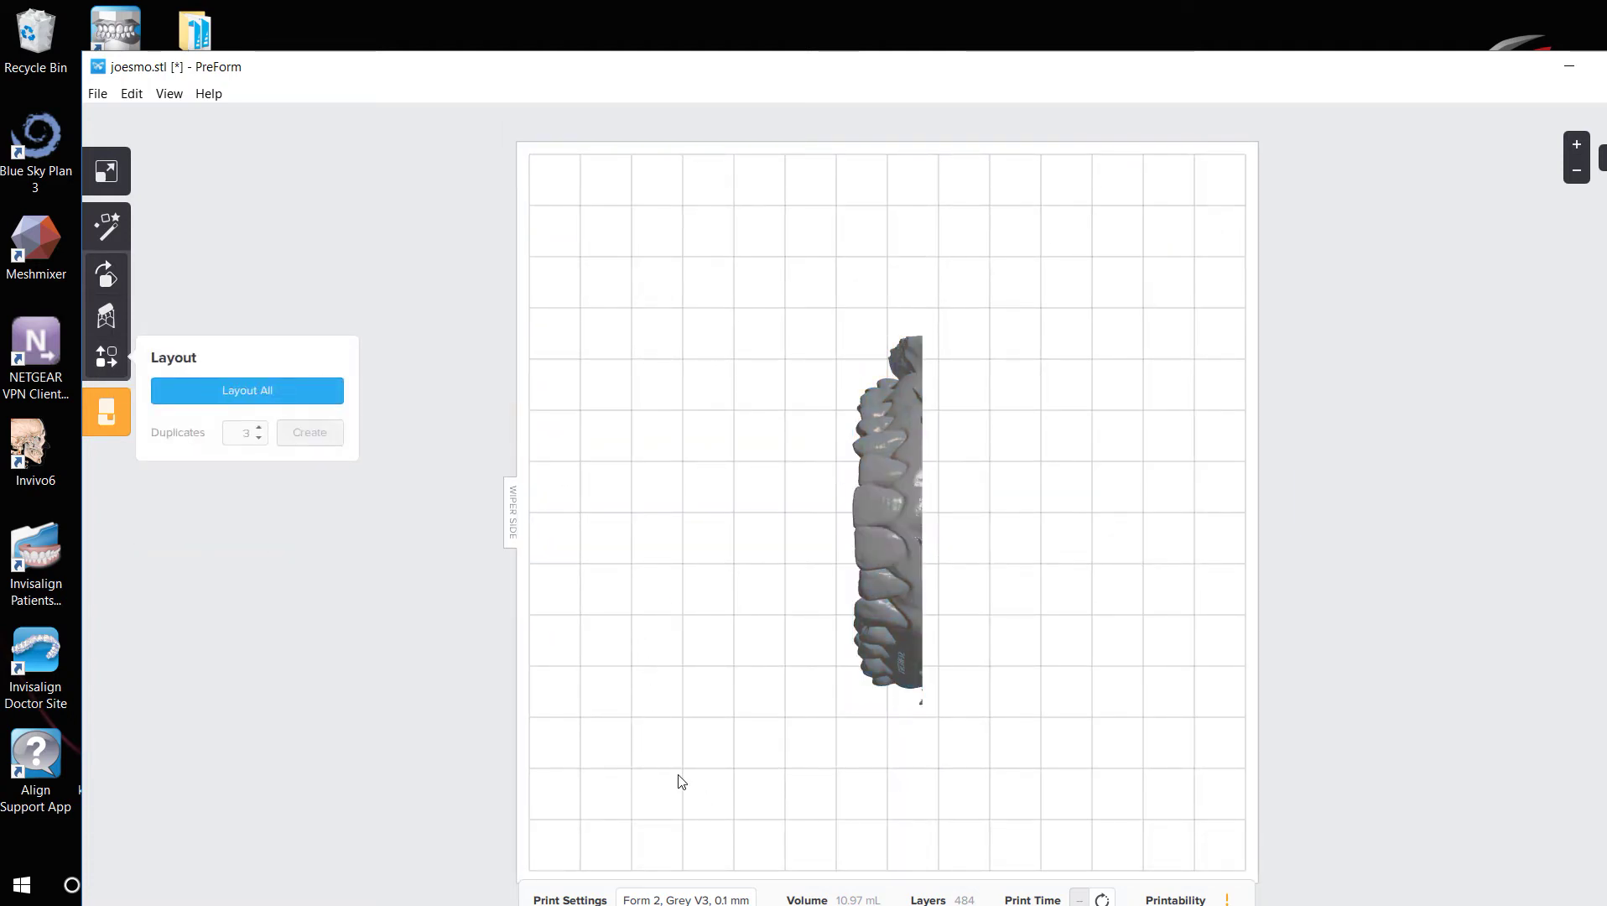
right_click_drag(680, 777, 692, 496)
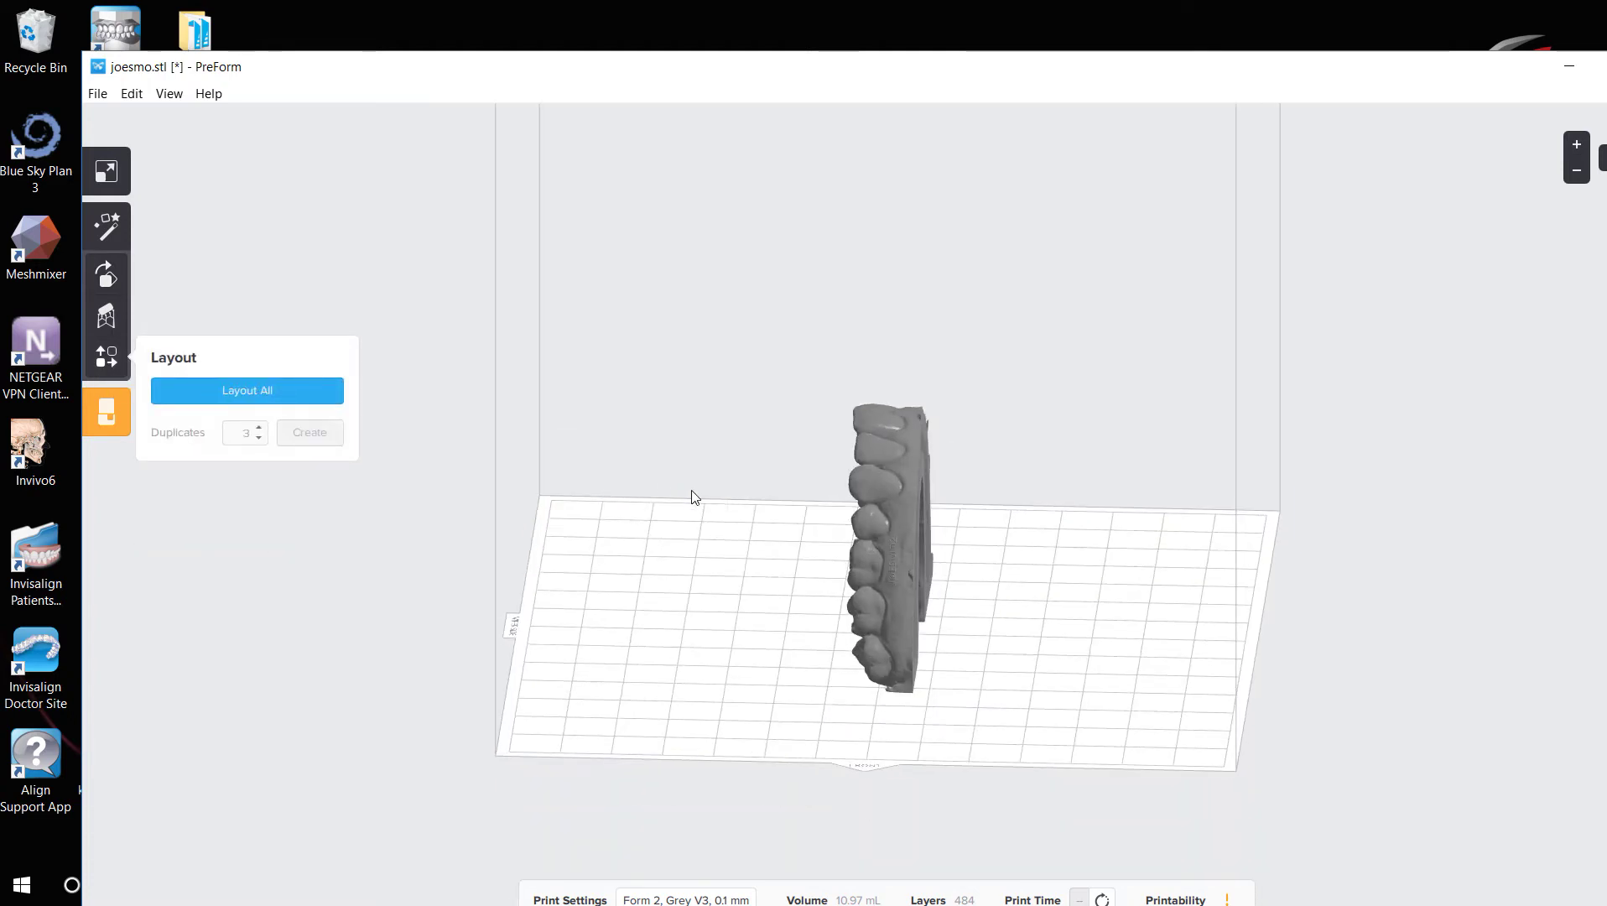
left_click(902, 483)
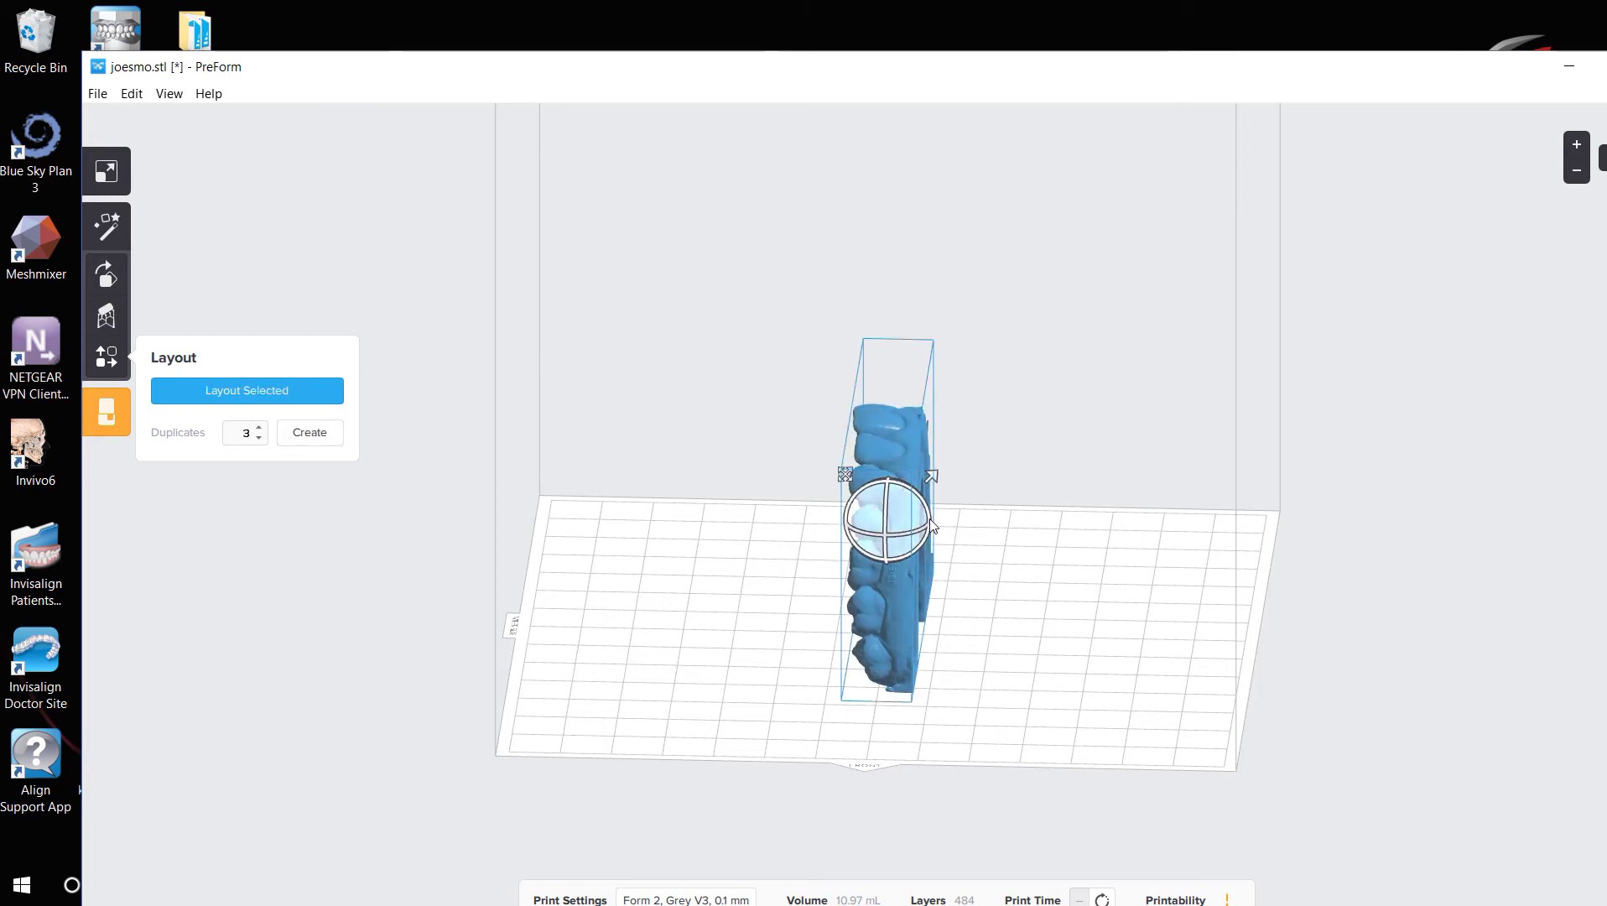
mouse_move(929, 484)
left_mouse_down()
mouse_move(920, 567)
mouse_move(875, 493)
mouse_move(842, 486)
left_mouse_up()
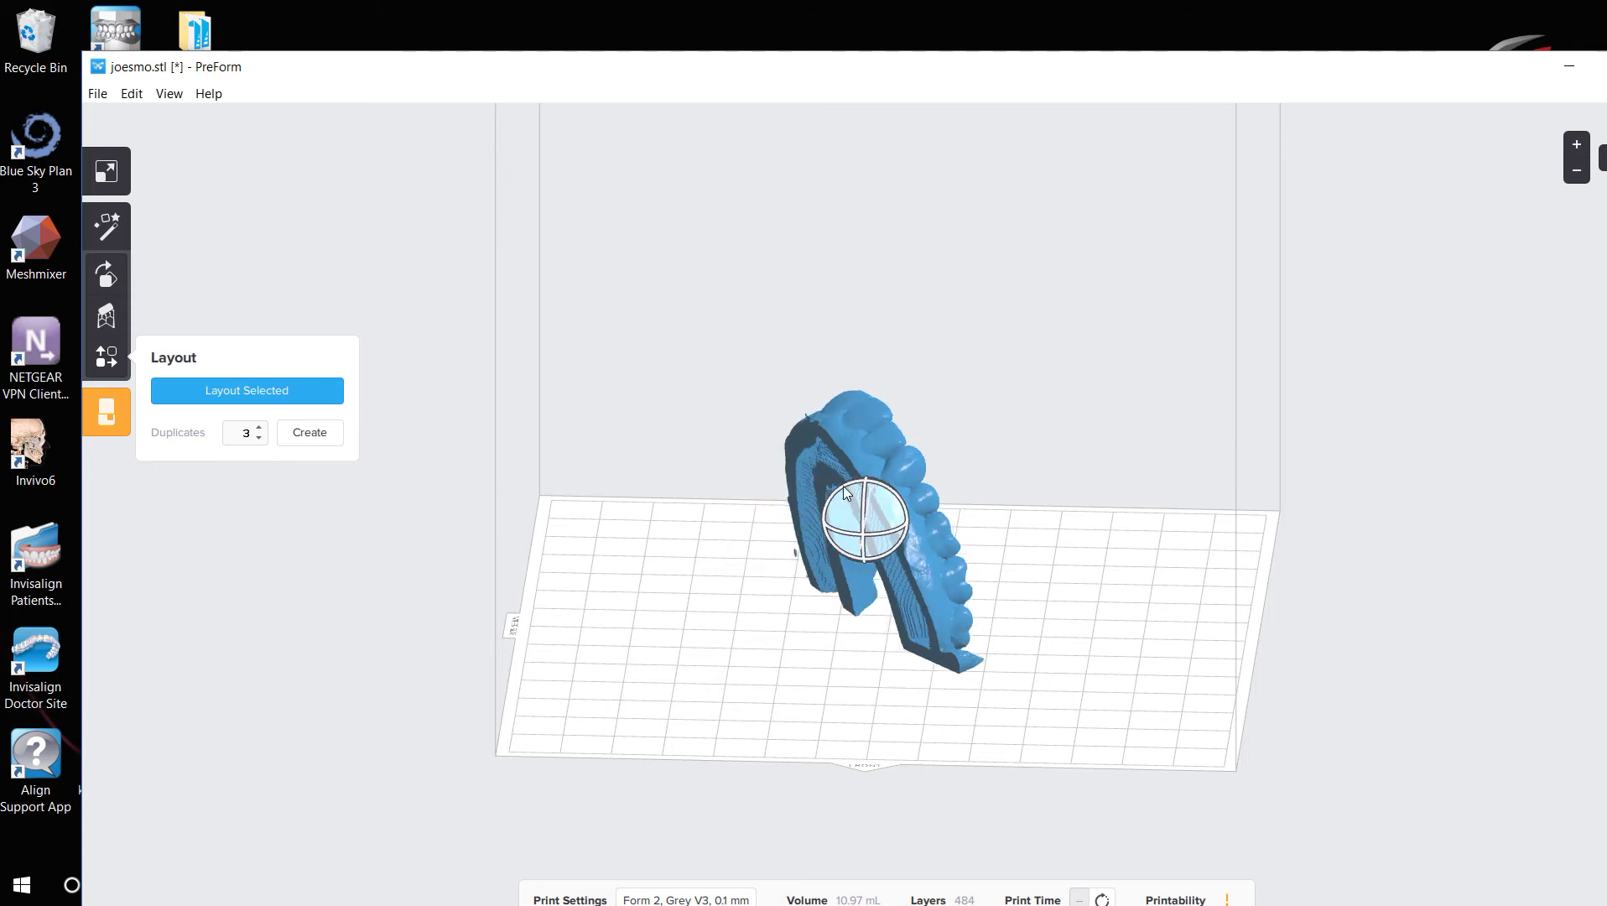
right_click_drag(935, 670, 813, 710)
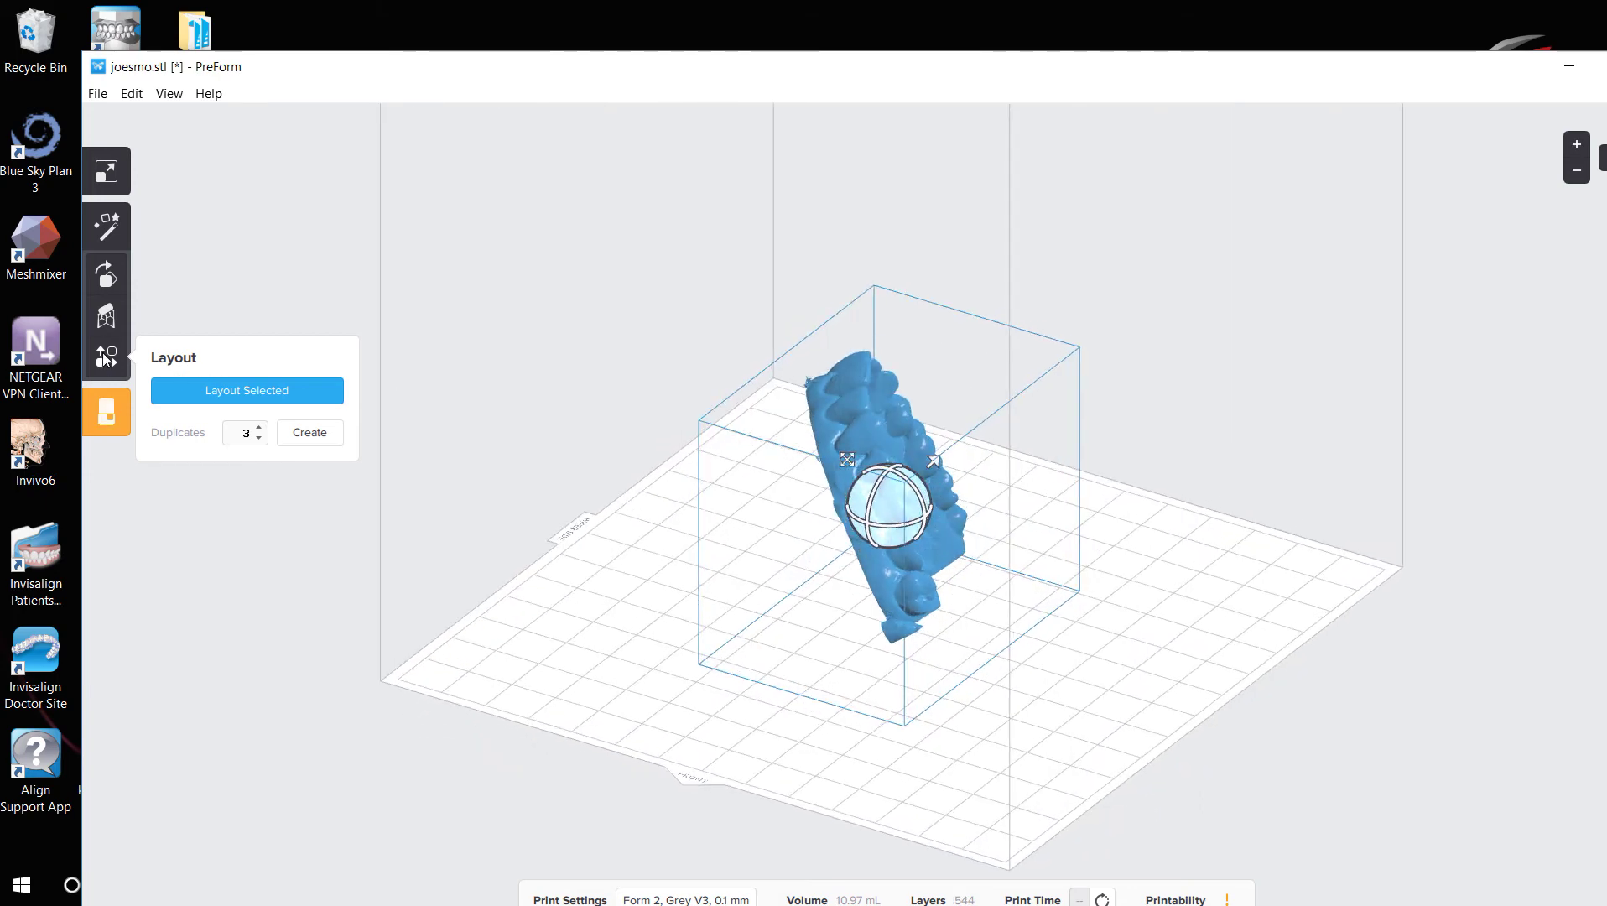
left_click(114, 402)
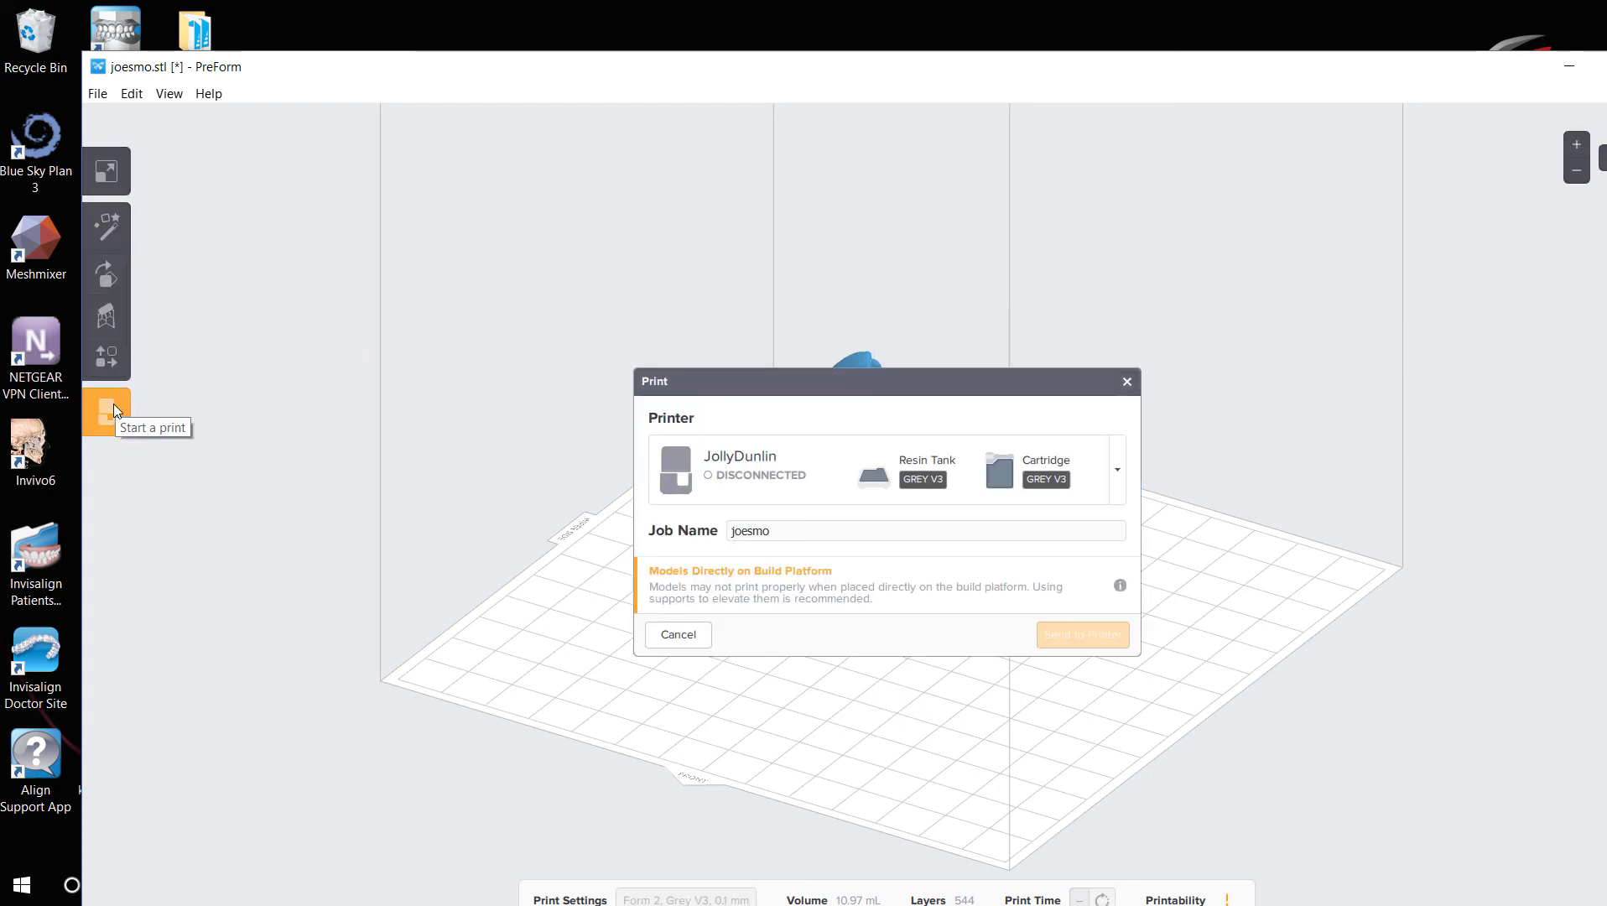